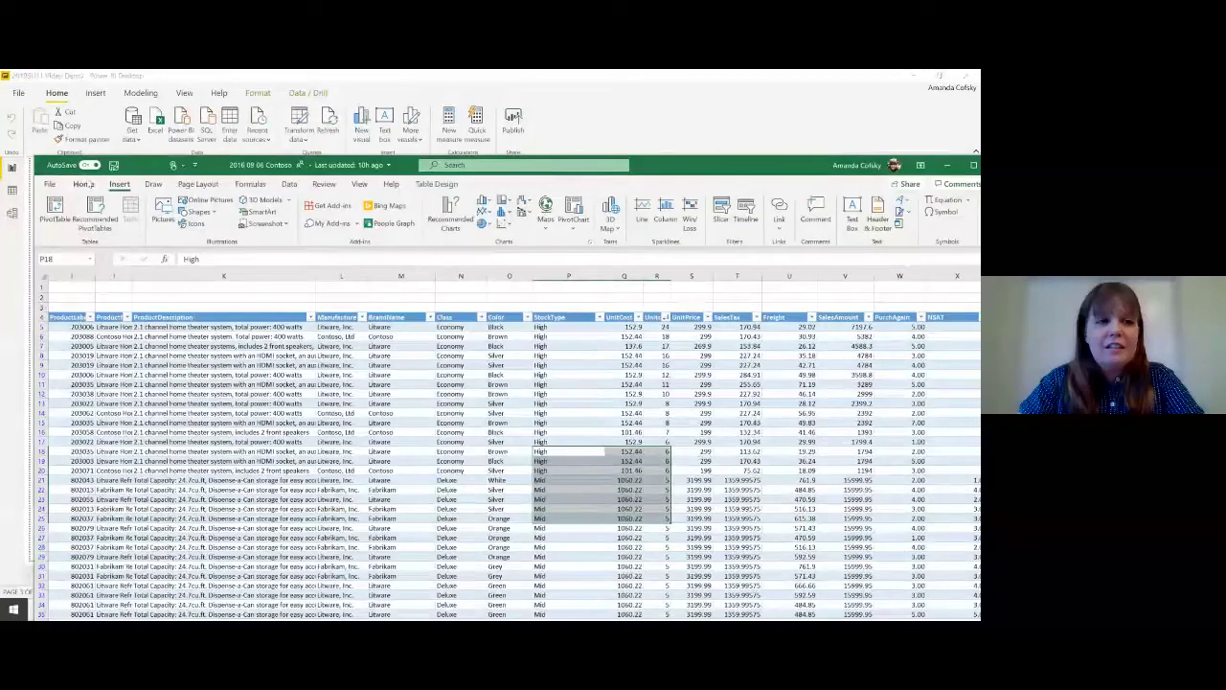
Look over the Home and Data commands in the Excel workbook and close the workbook window.
{"action": "left_click", "coordinate": [84, 185]}
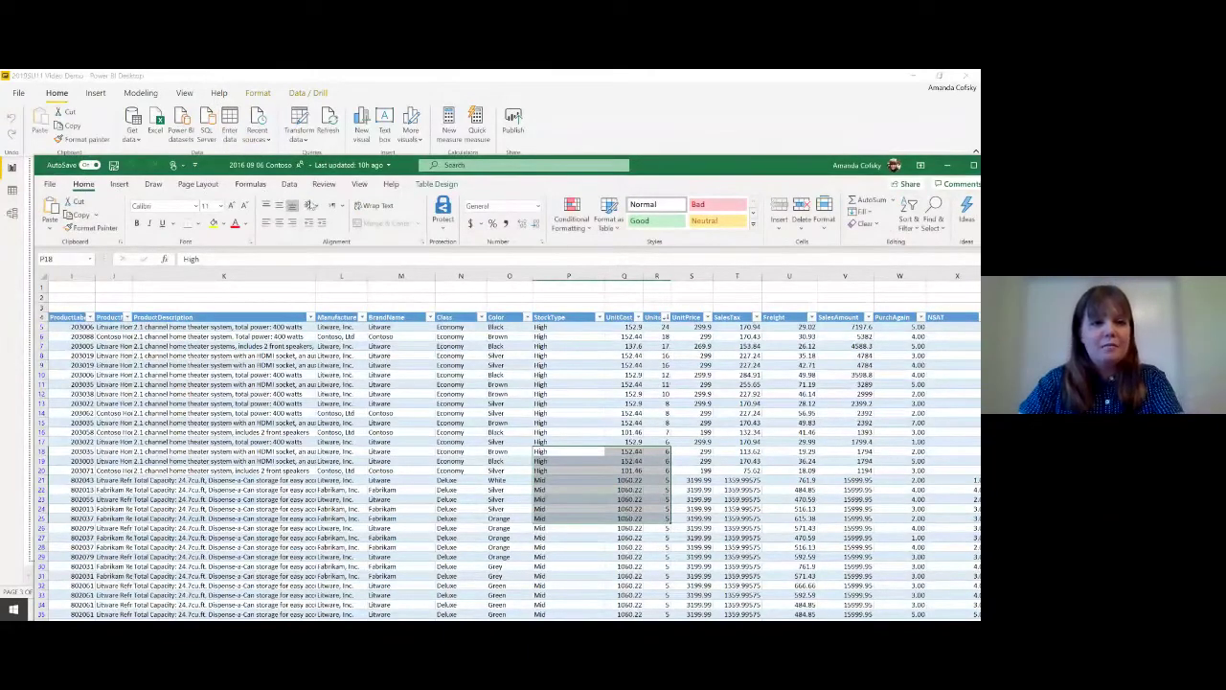
{"action": "left_click", "coordinate": [289, 184]}
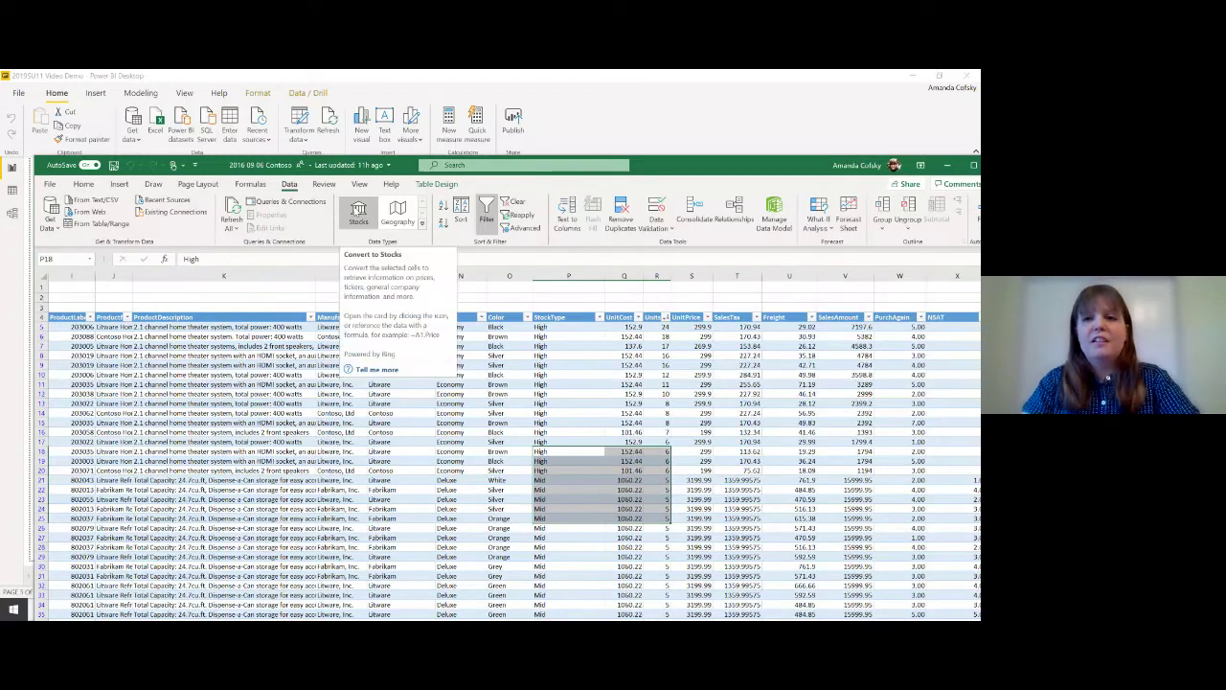
{"action": "left_click_drag", "start_coordinate": [779, 169], "coordinate": [685, 187]}
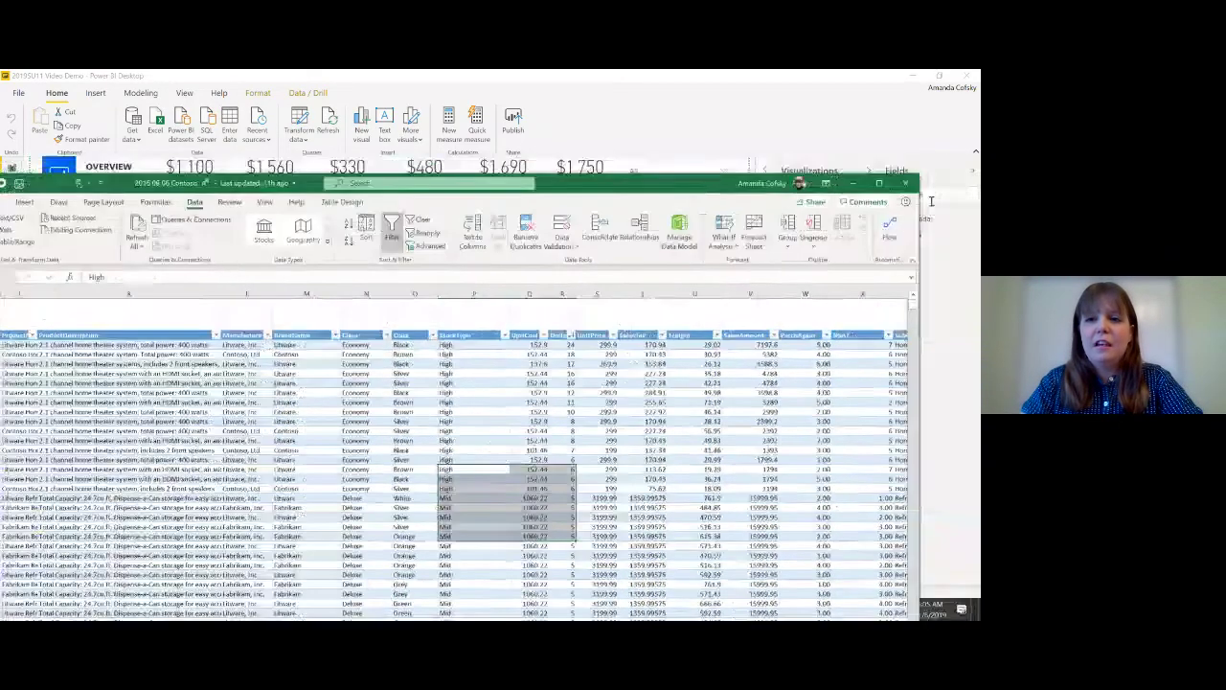
{"action": "left_click", "coordinate": [903, 183]}
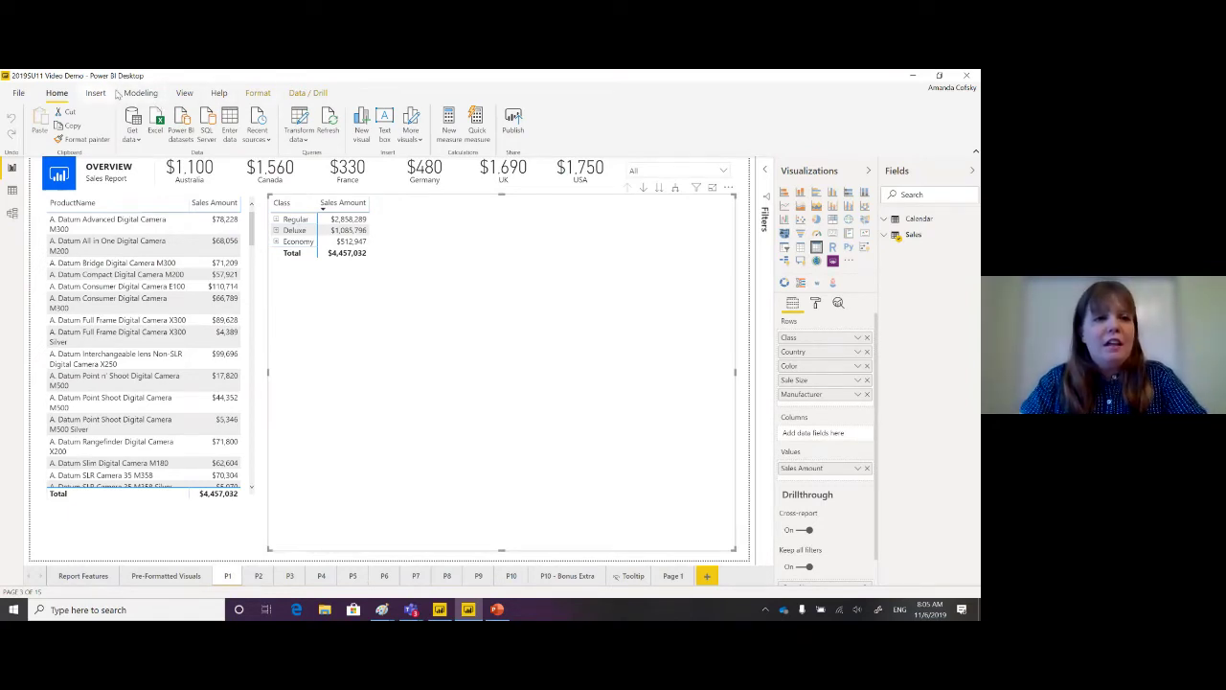
Apply the dark Innovate theme to the report.
{"action": "left_click", "coordinate": [185, 93]}
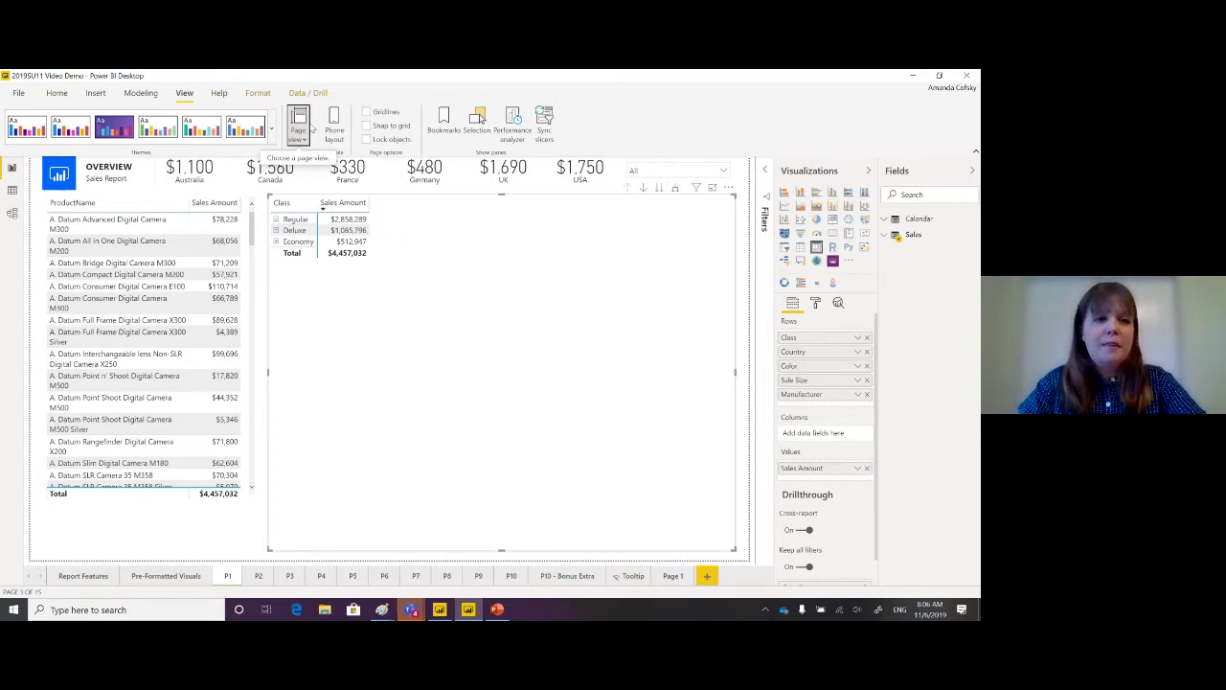
{"action": "left_click", "coordinate": [272, 135]}
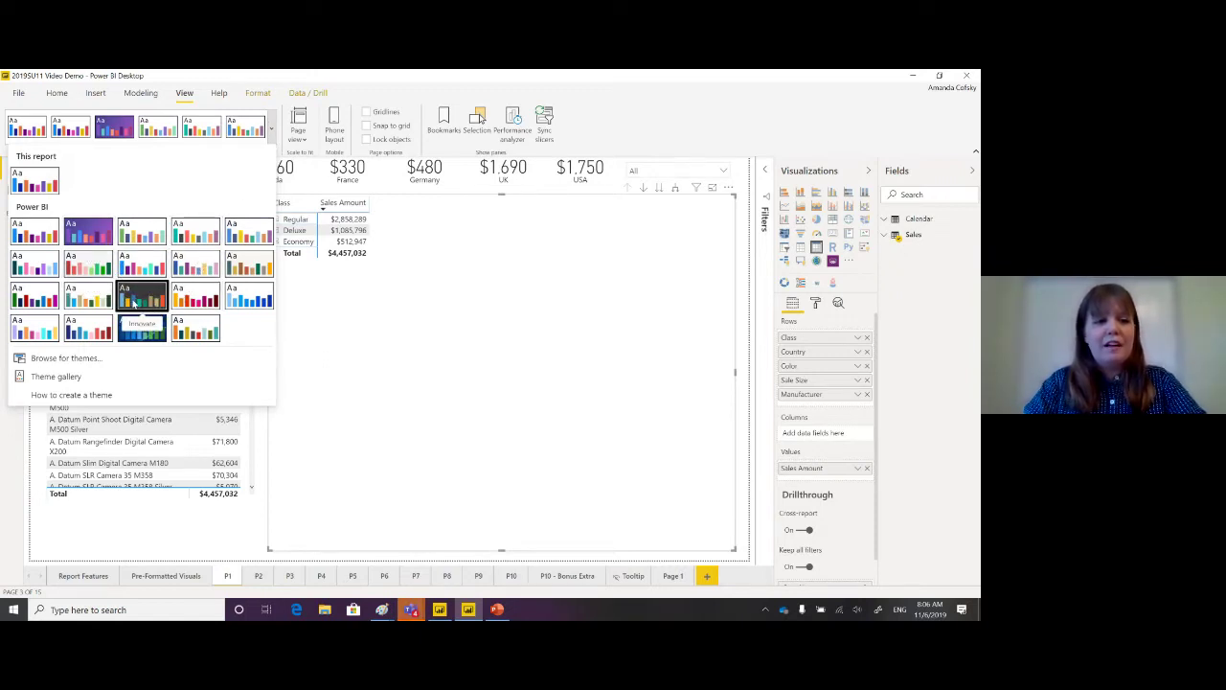
{"action": "key", "text": "Escape"}
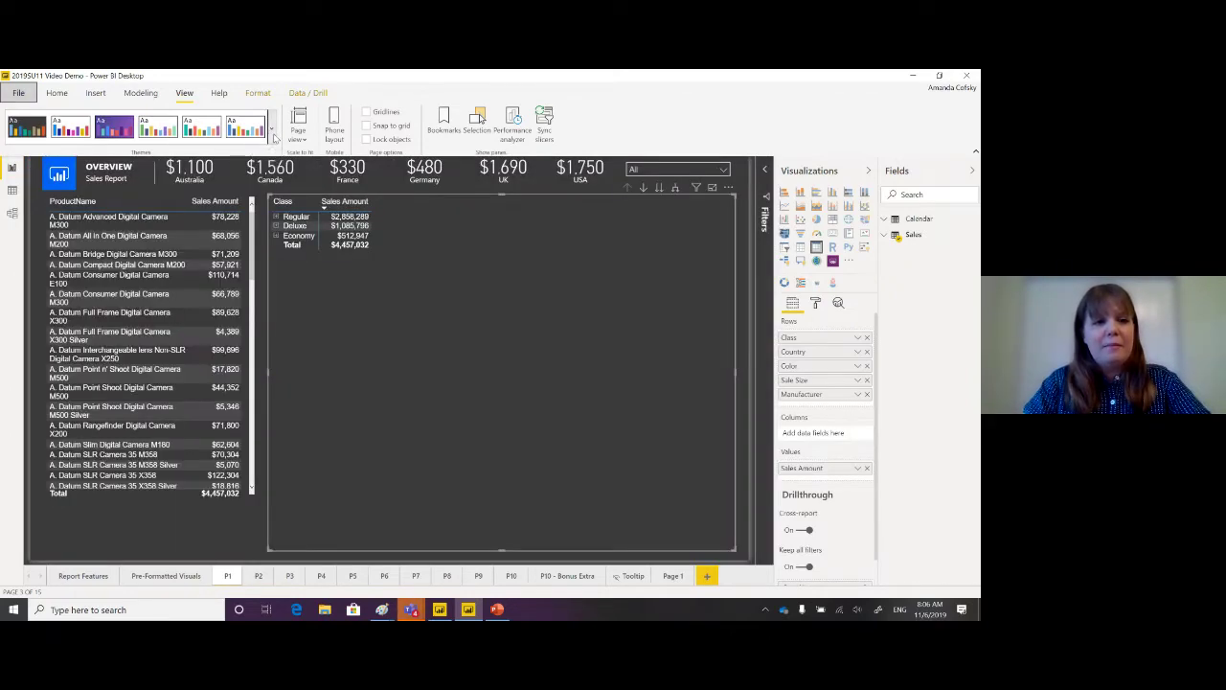
Switch the report from the Innovate theme back to the first built-in Power BI theme.
{"action": "left_click", "coordinate": [272, 137]}
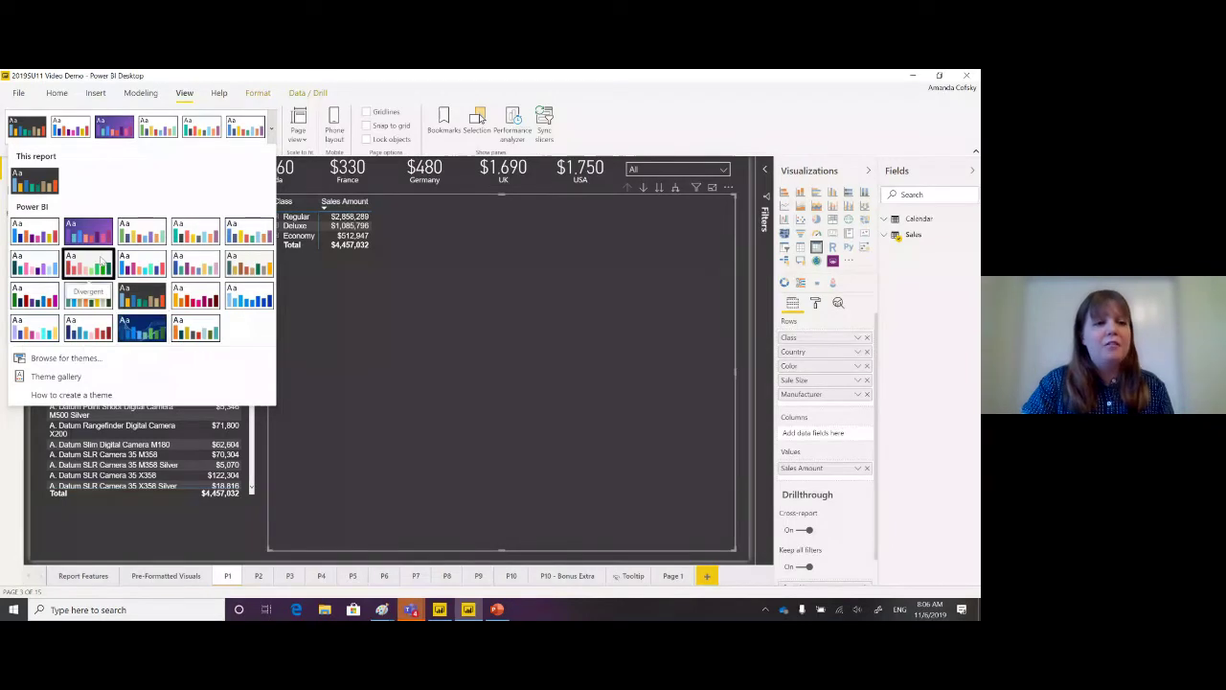
{"action": "left_click", "coordinate": [33, 233]}
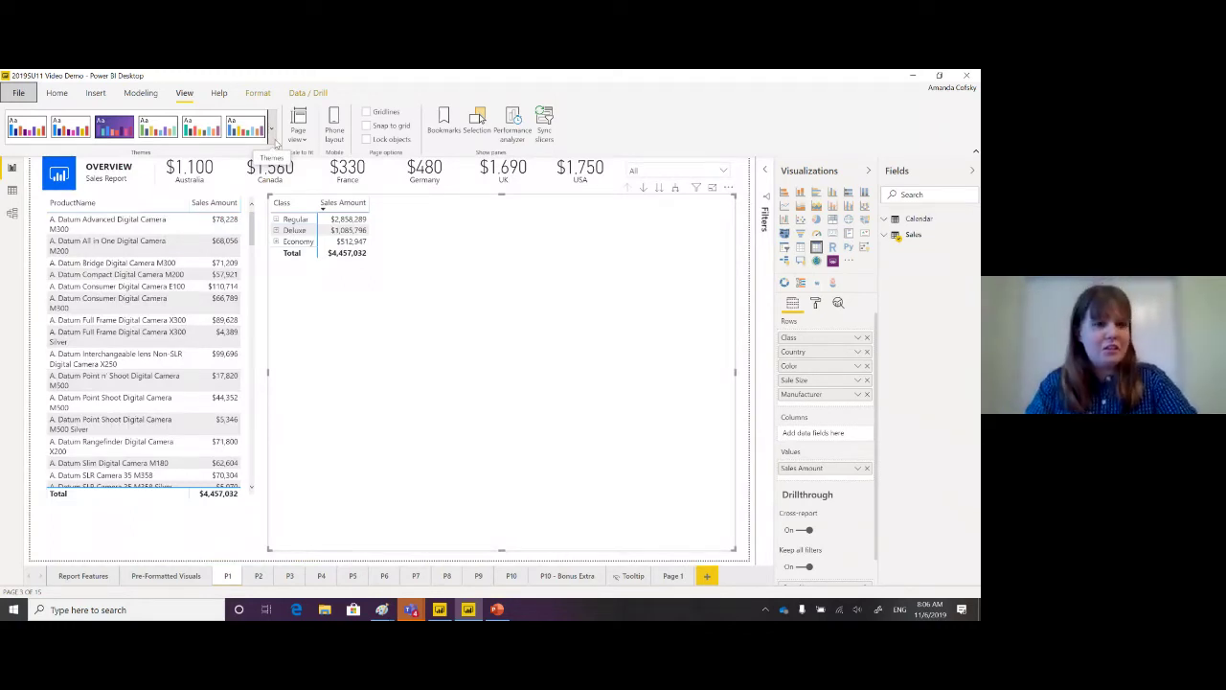
{"action": "left_click", "coordinate": [64, 96]}
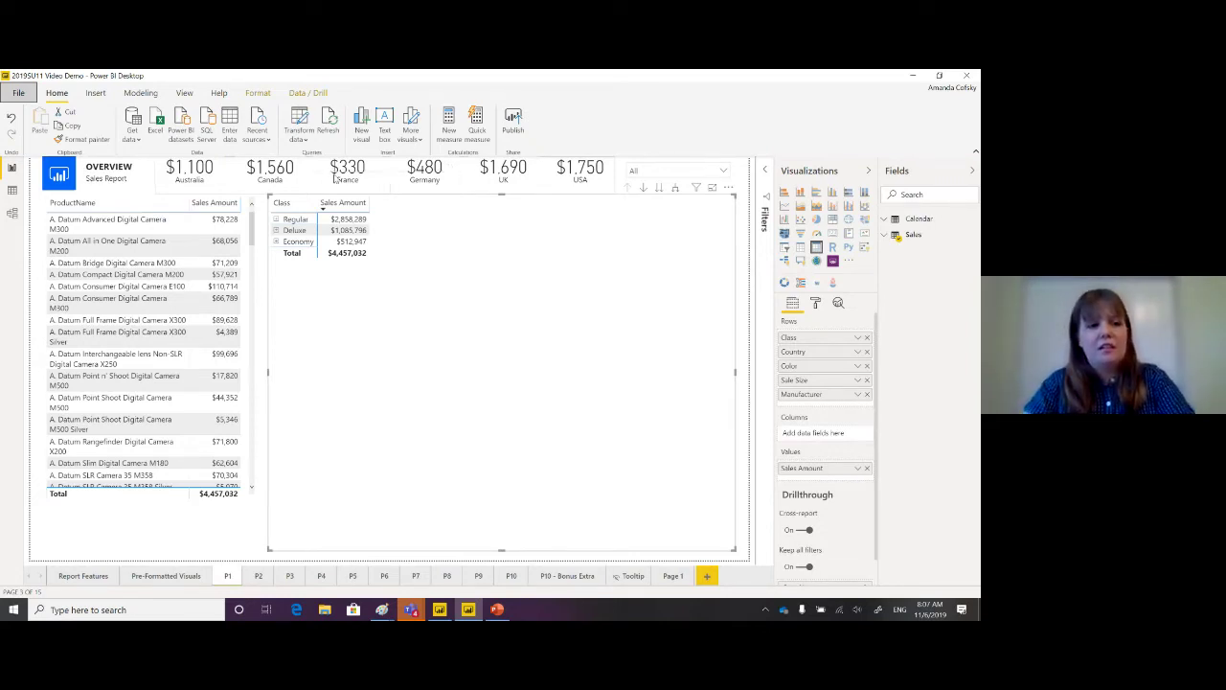
Compare the data view of the 2019SU10 Video Demo file with that of 2019SU11 Video Demo, finishing in the latter's report view.
{"action": "left_click", "coordinate": [441, 609]}
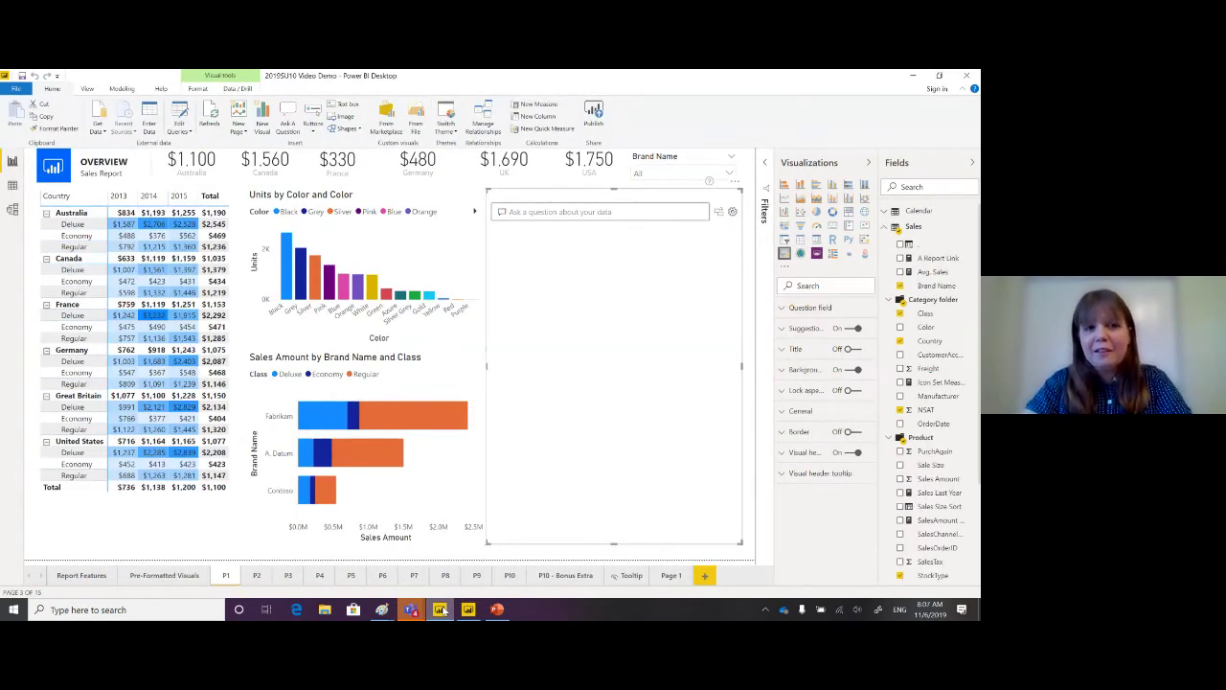
{"action": "left_click", "coordinate": [13, 186]}
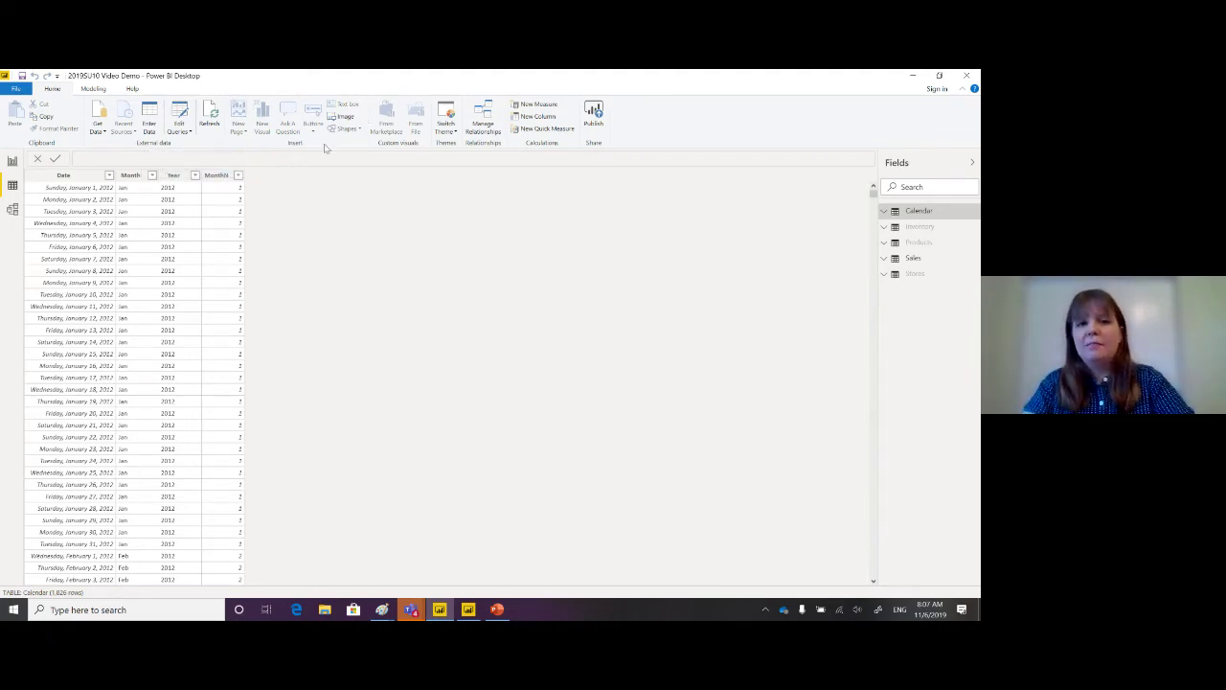
{"action": "left_click", "coordinate": [913, 76]}
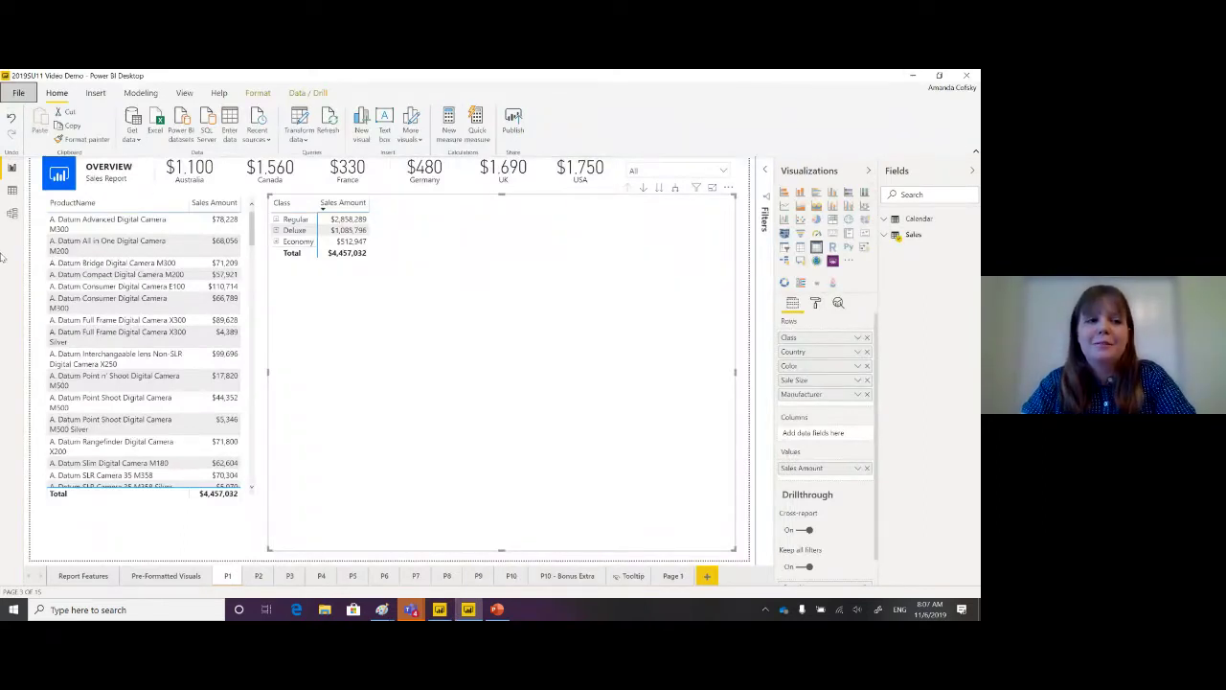
{"action": "left_click", "coordinate": [17, 196]}
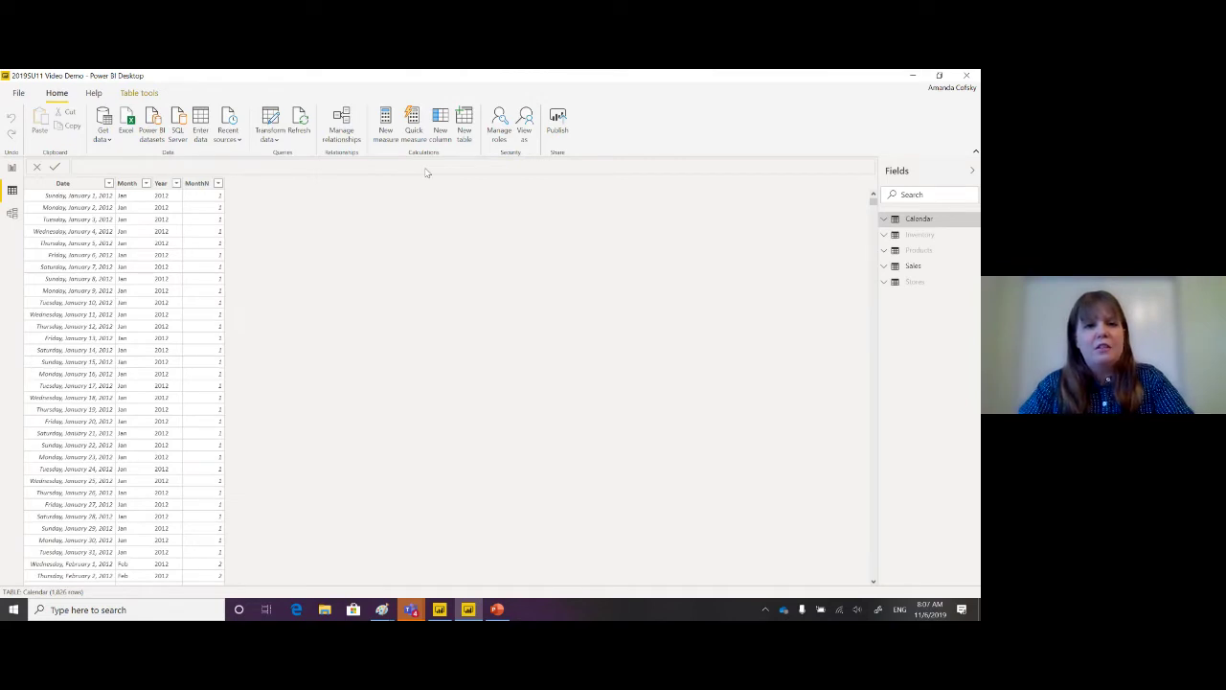
{"action": "left_click", "coordinate": [11, 169]}
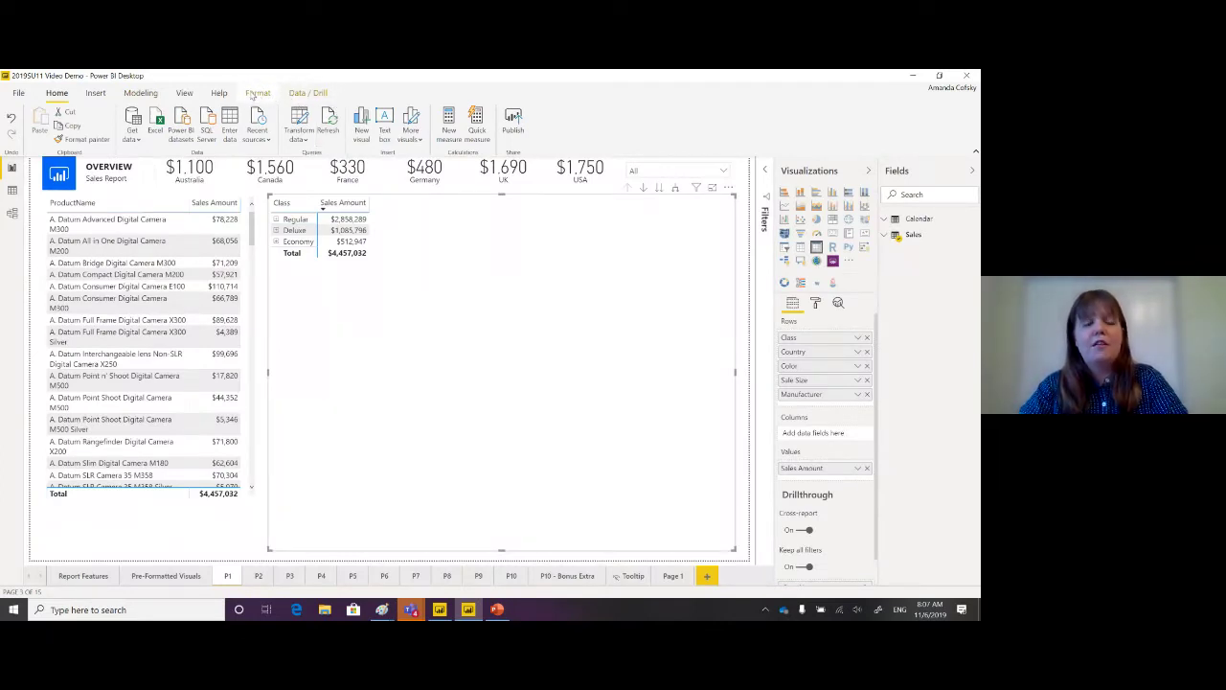
Select the Avg. Sales measure in the Sales table and examine its contextual measure tools before returning to the home commands.
{"action": "left_click", "coordinate": [886, 238]}
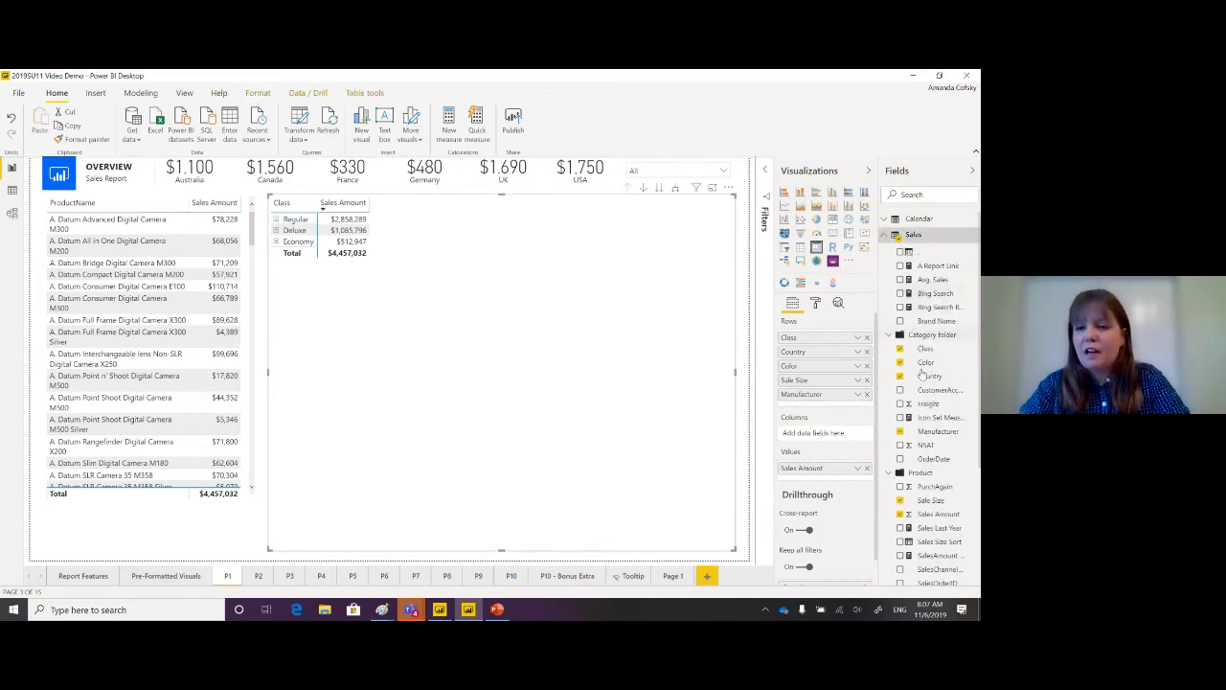
{"action": "left_click", "coordinate": [929, 281]}
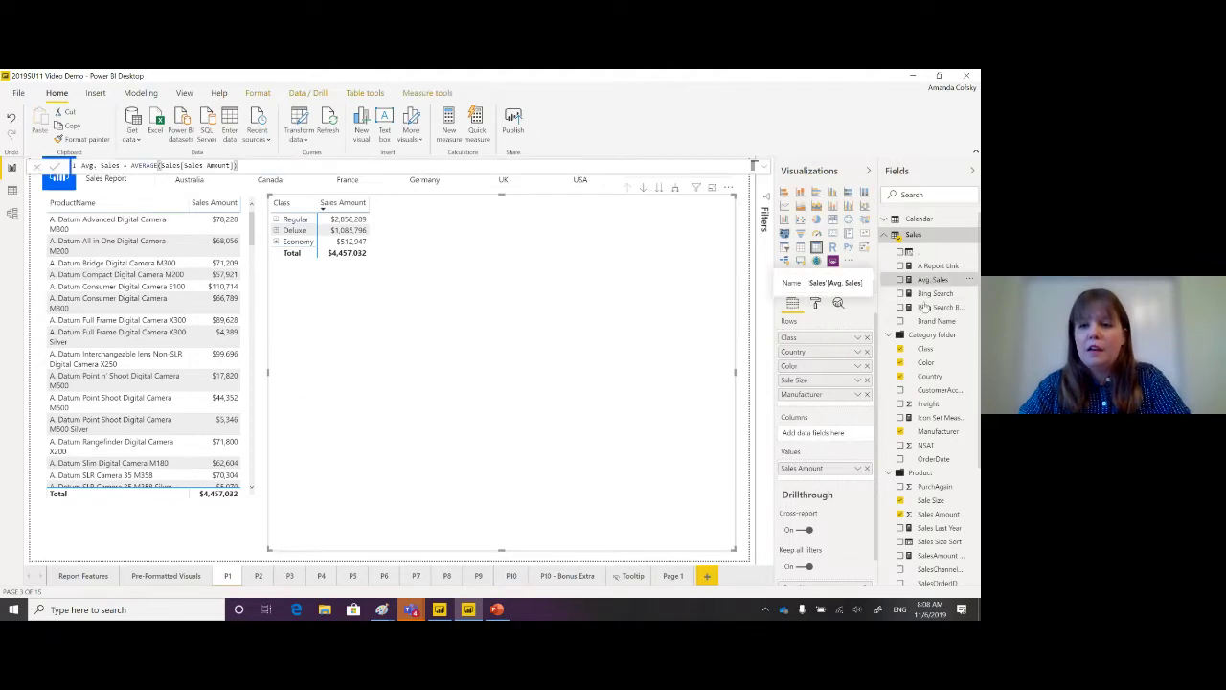
{"action": "left_click", "coordinate": [424, 96]}
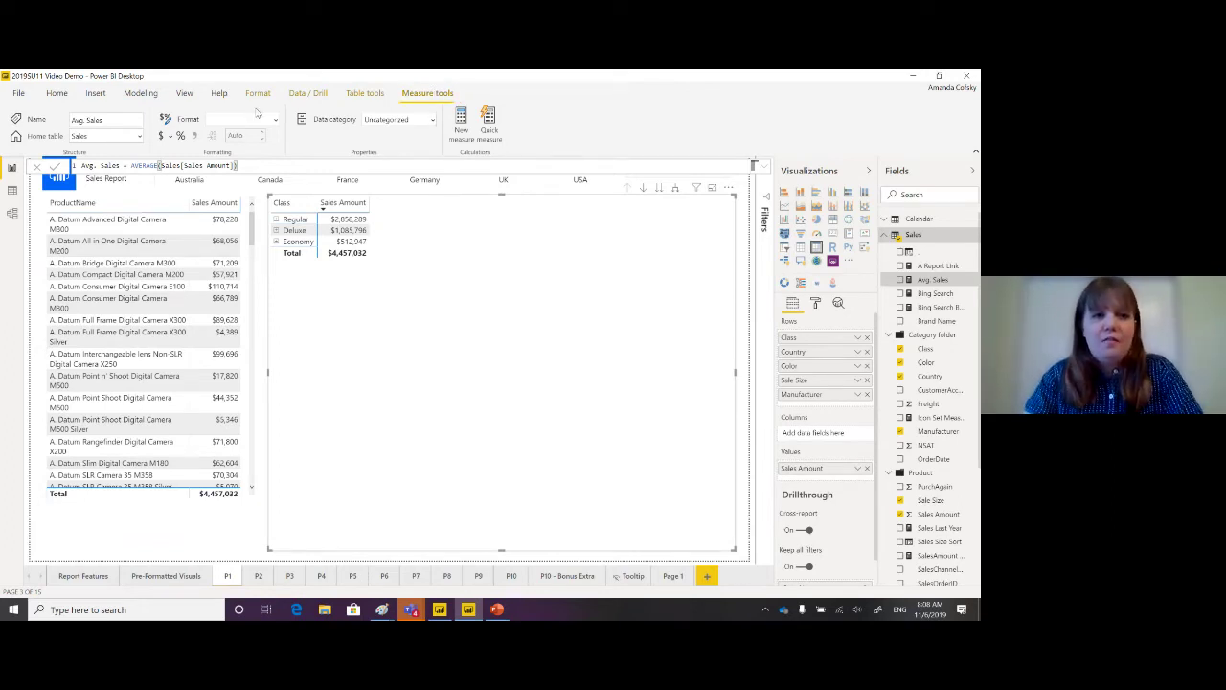
{"action": "left_click", "coordinate": [54, 94]}
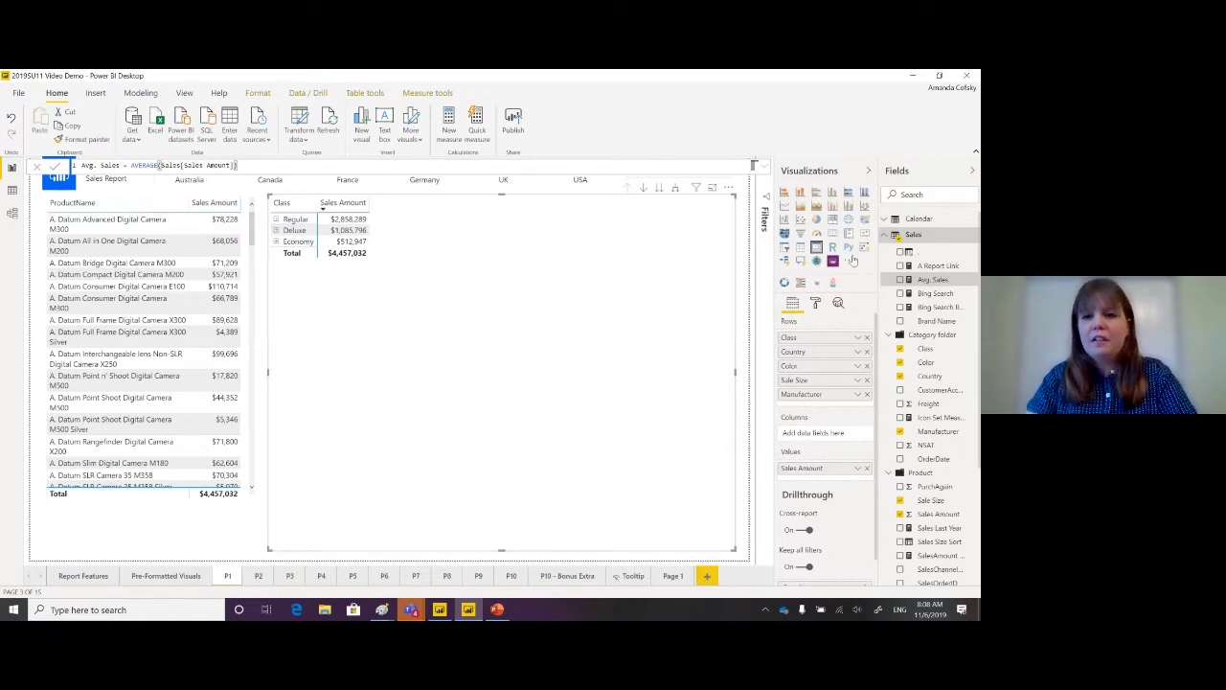
Deselect the visual, view the ribbon in its single-line layout and restore the full ribbon.
{"action": "left_click", "coordinate": [745, 244]}
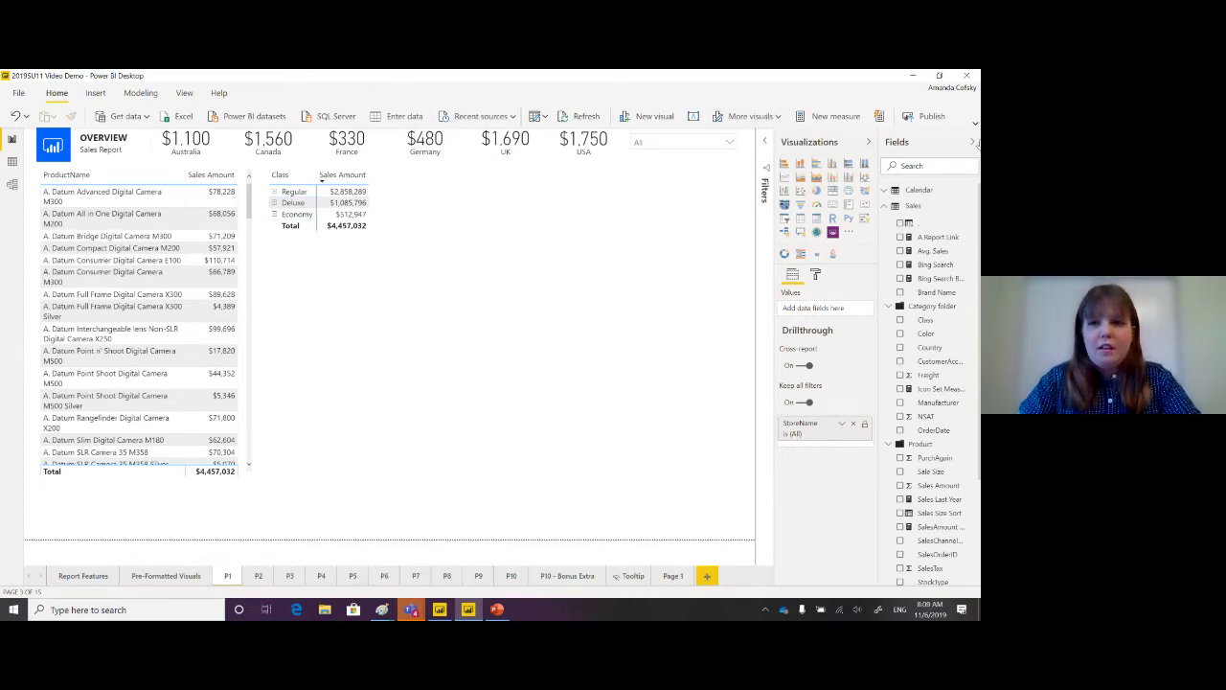
{"action": "left_click", "coordinate": [974, 124]}
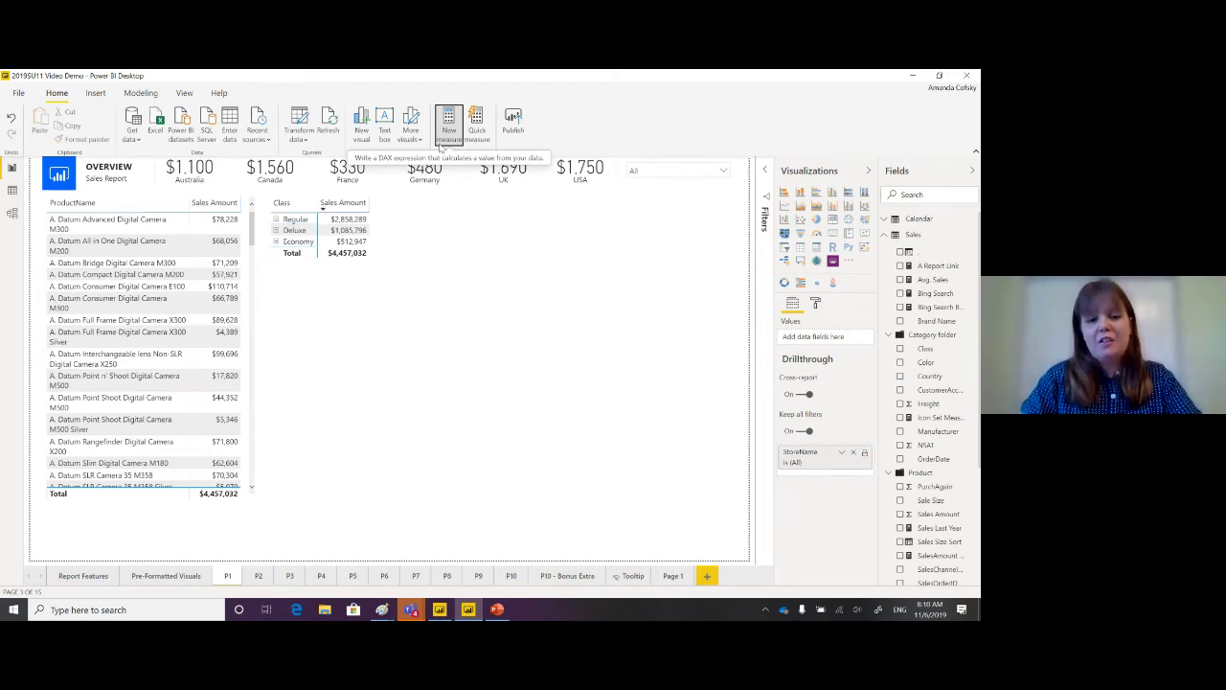
Switch to PowerPoint to check the feature overview slide and return to the 2019SU11 Video Demo report in Power BI Desktop.
{"action": "left_click", "coordinate": [498, 610]}
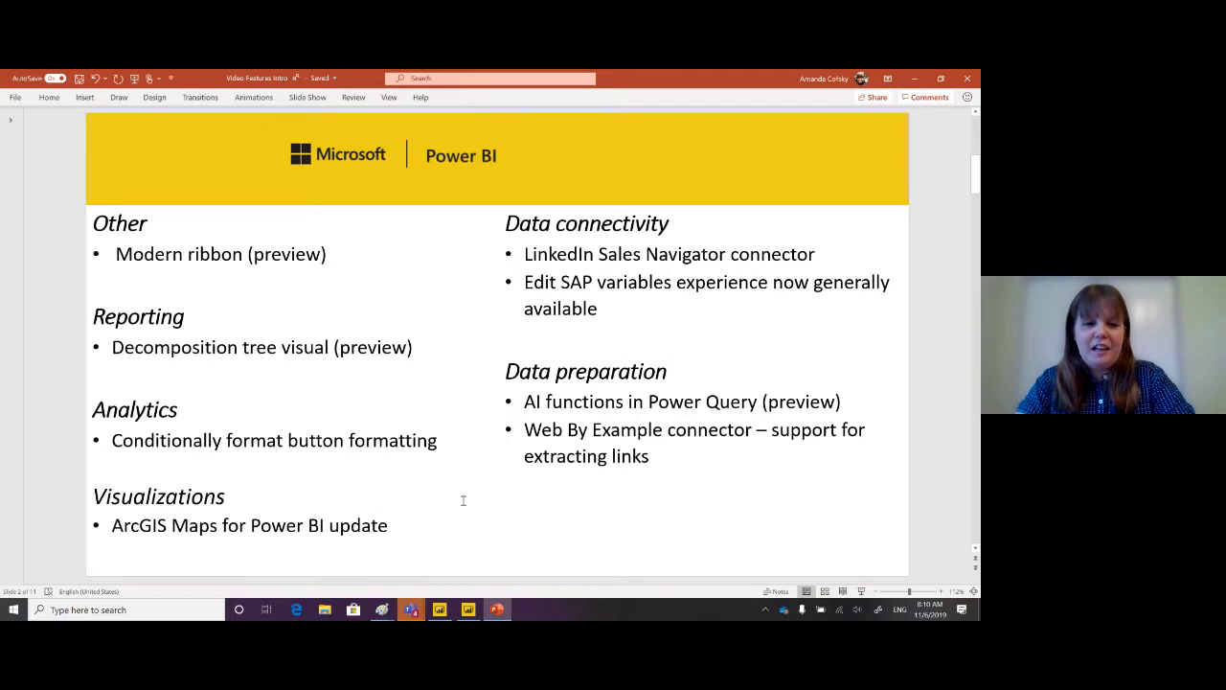
{"action": "left_click", "coordinate": [468, 610]}
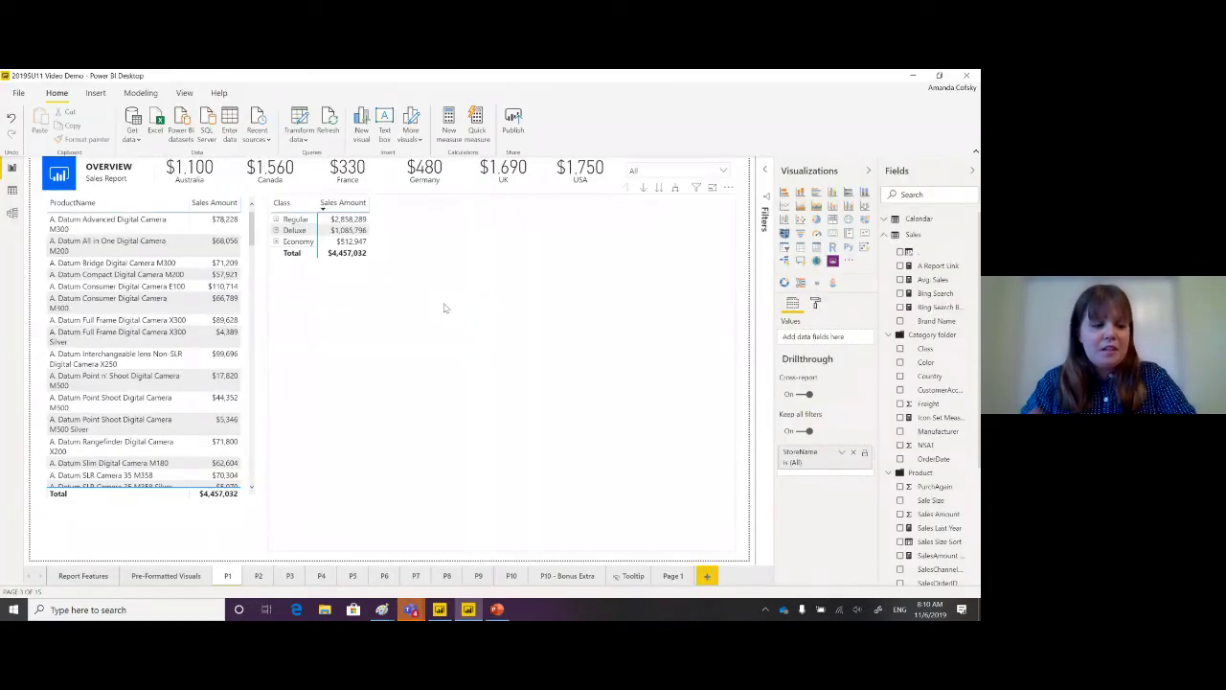
Expand the Regular class and its Canada row in the sales matrix to examine the details, and collapse both again.
{"action": "left_click", "coordinate": [444, 308]}
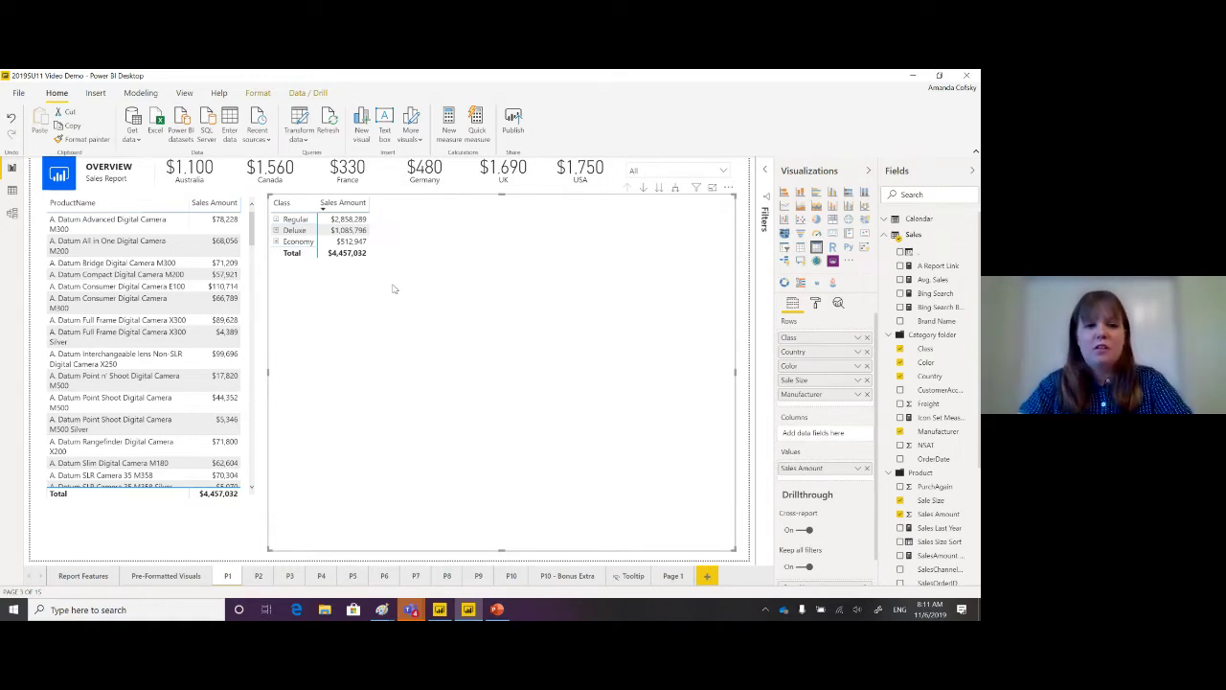
{"action": "left_click", "coordinate": [275, 219]}
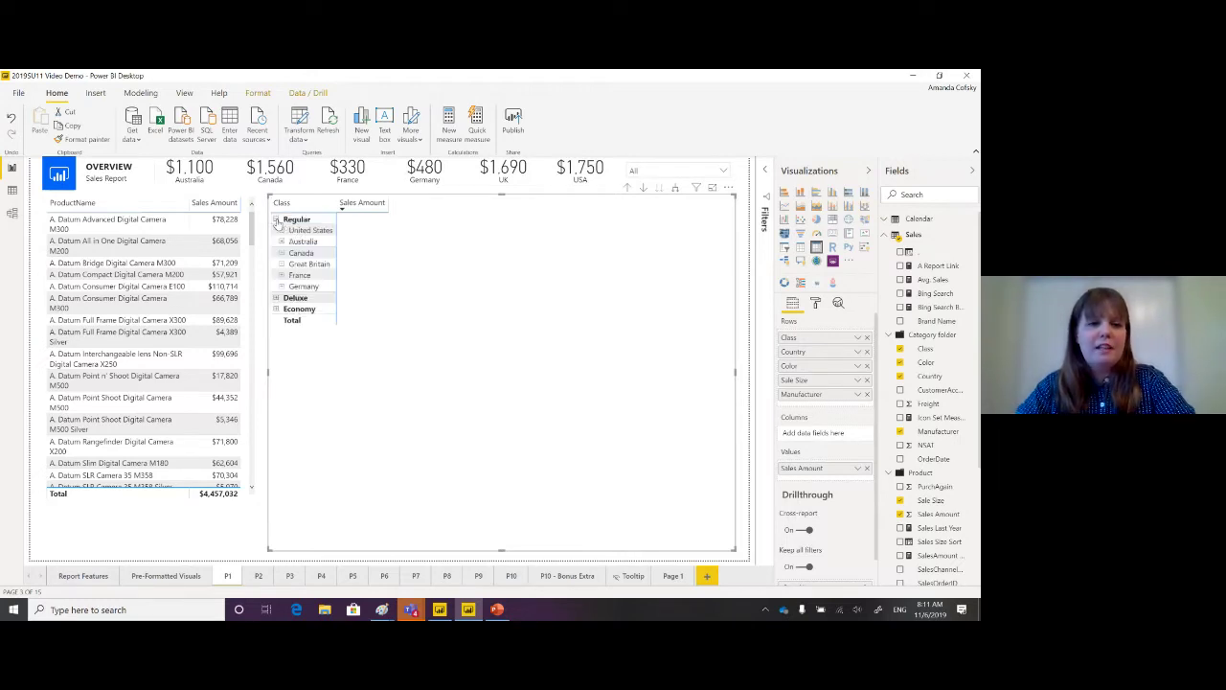
{"action": "left_click", "coordinate": [282, 253]}
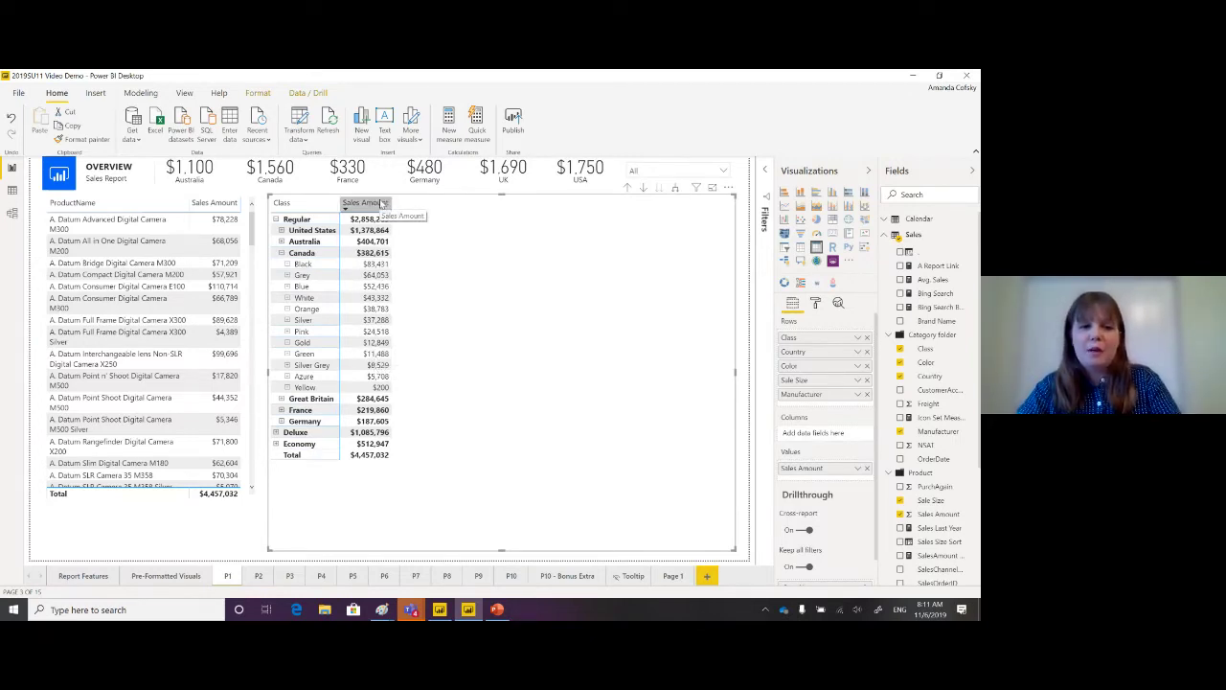
{"action": "left_click", "coordinate": [281, 253]}
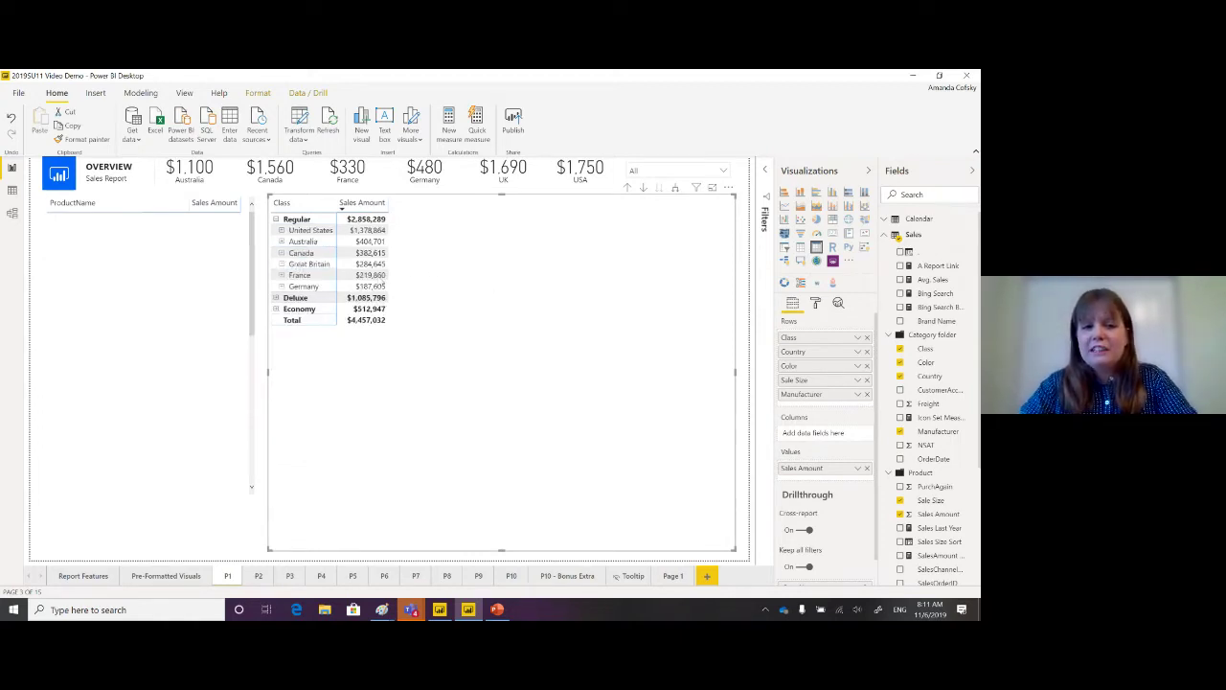
{"action": "left_click", "coordinate": [276, 219]}
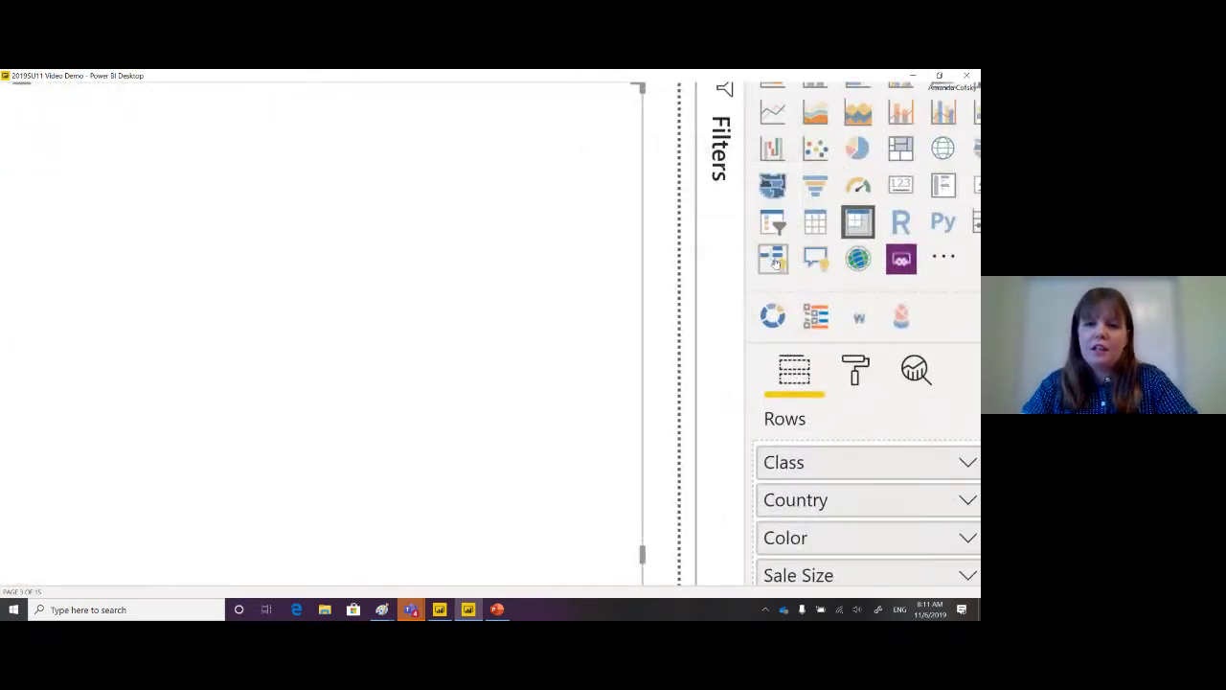
Convert the sales matrix into a decomposition tree and break Sales Amount down by Sale Size.
{"action": "left_click", "coordinate": [774, 259]}
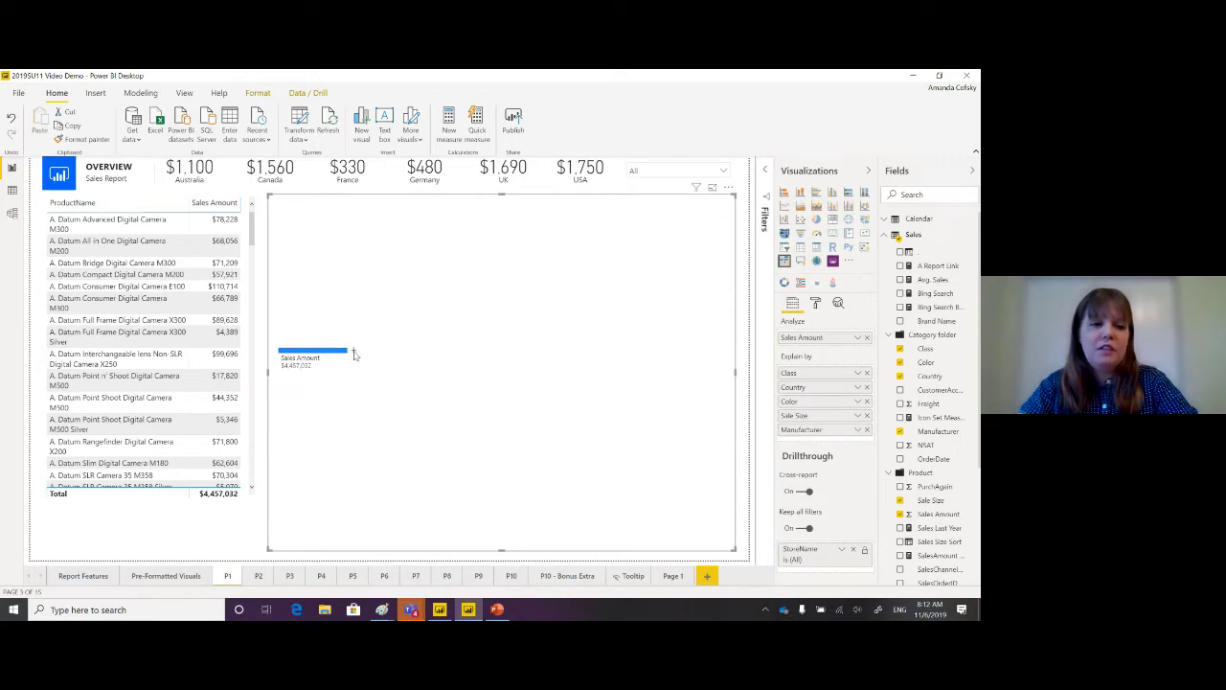
{"action": "left_click", "coordinate": [353, 354]}
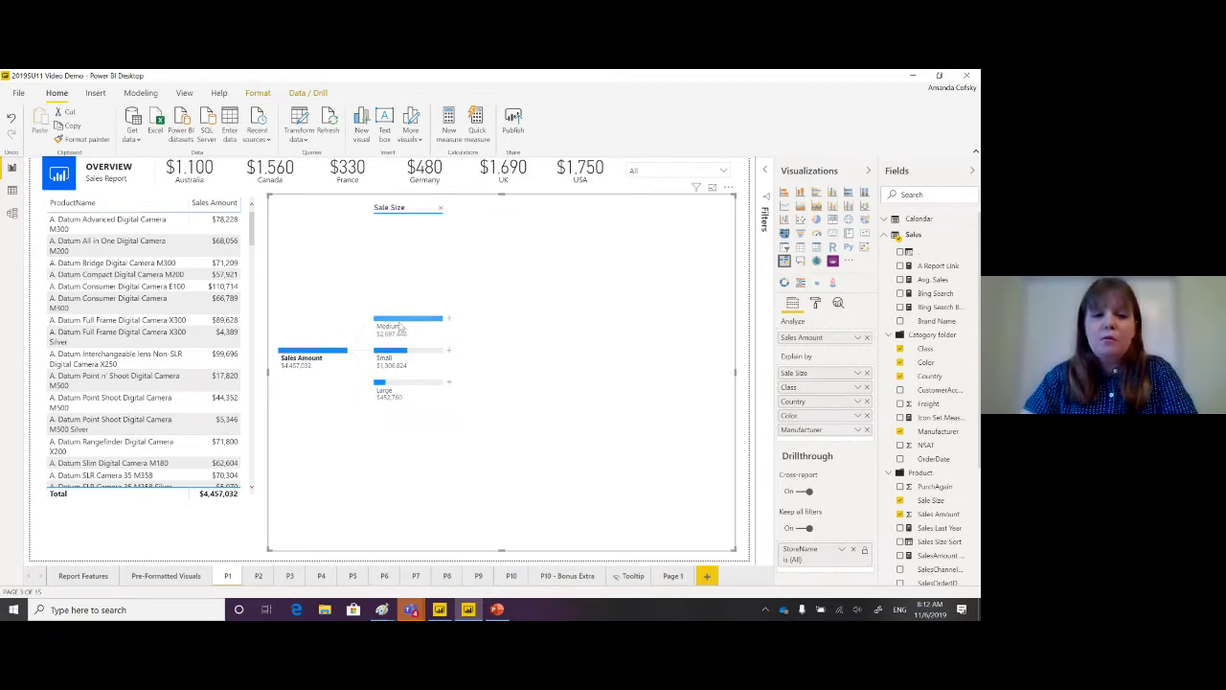
Break the Medium sale size down by Country in the decomposition tree.
{"action": "mouse_move", "coordinate": [403, 335]}
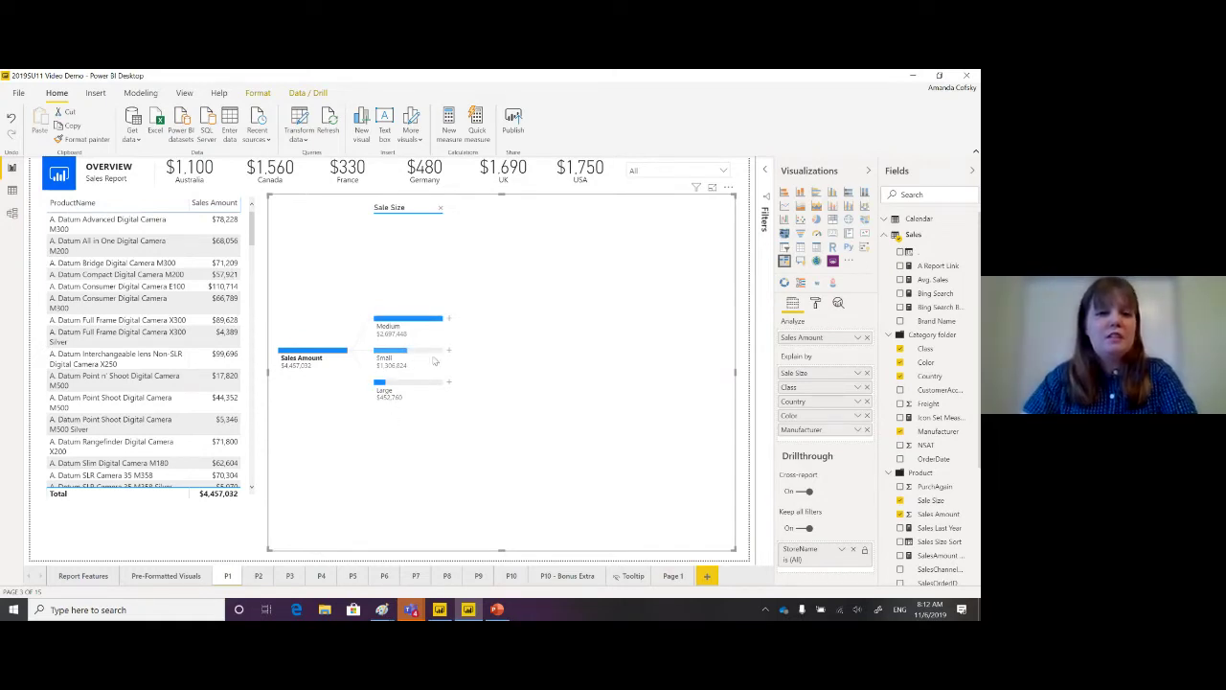
{"action": "left_click", "coordinate": [449, 319]}
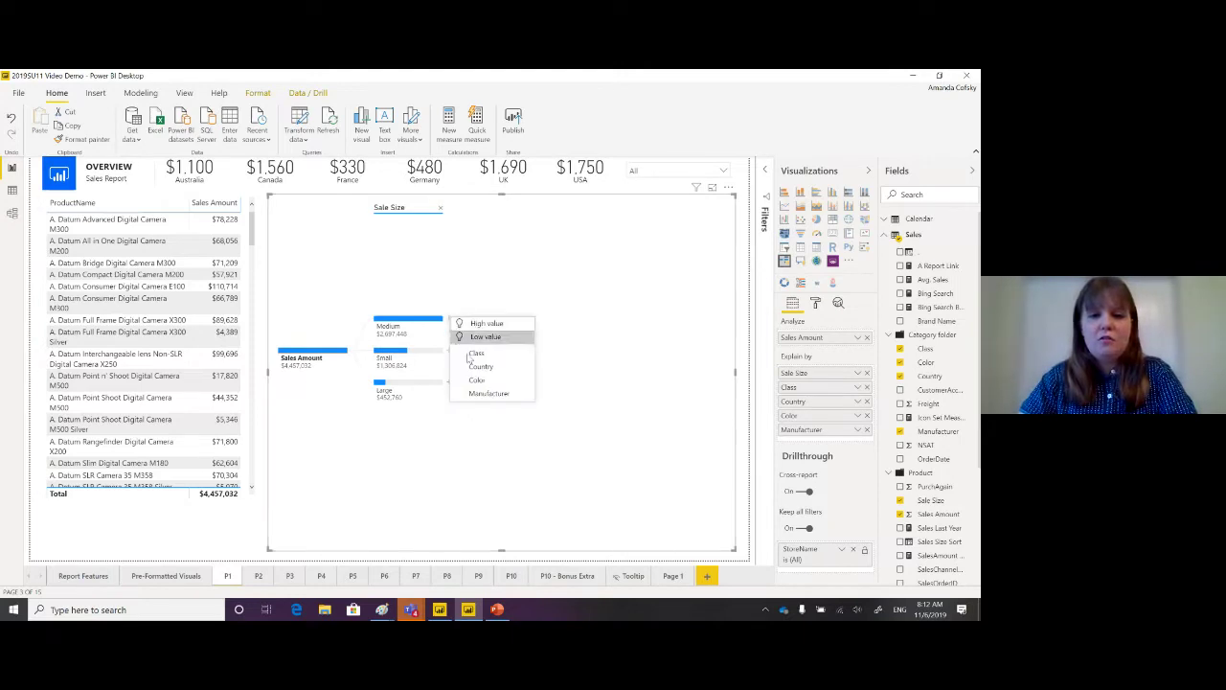
{"action": "left_click", "coordinate": [493, 369]}
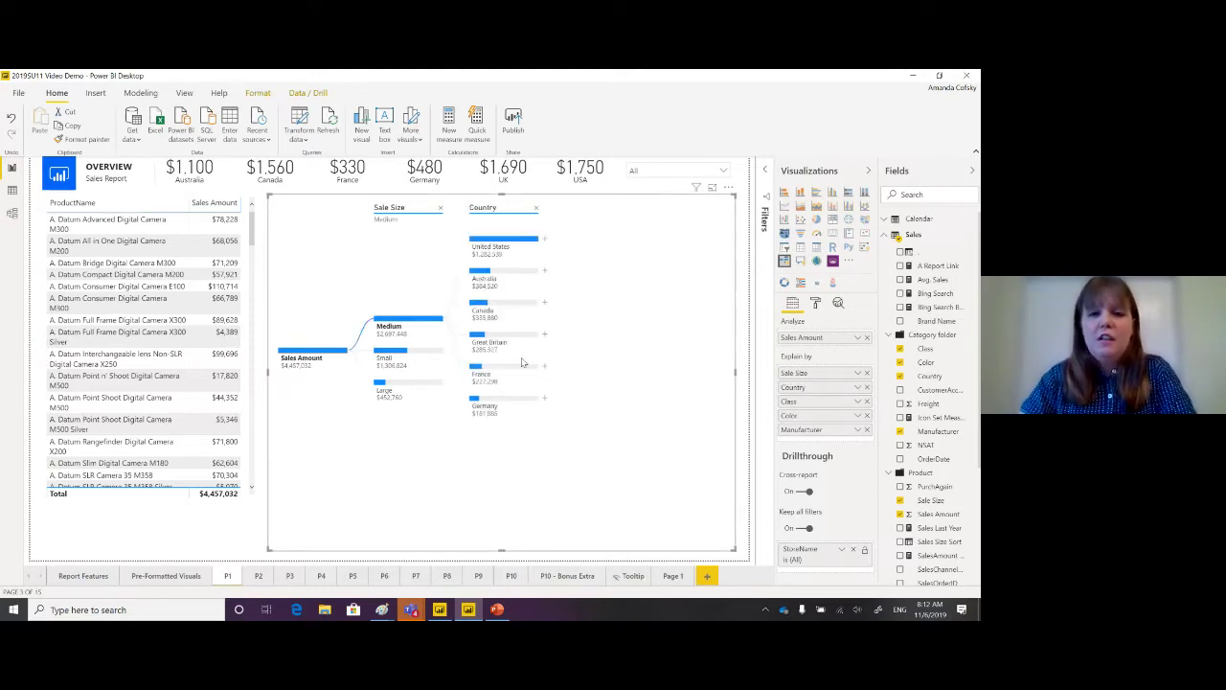
Remove the Sale Size level from the decomposition tree, keeping the Country breakdown.
{"action": "left_click", "coordinate": [545, 270]}
{"action": "left_click", "coordinate": [559, 223]}
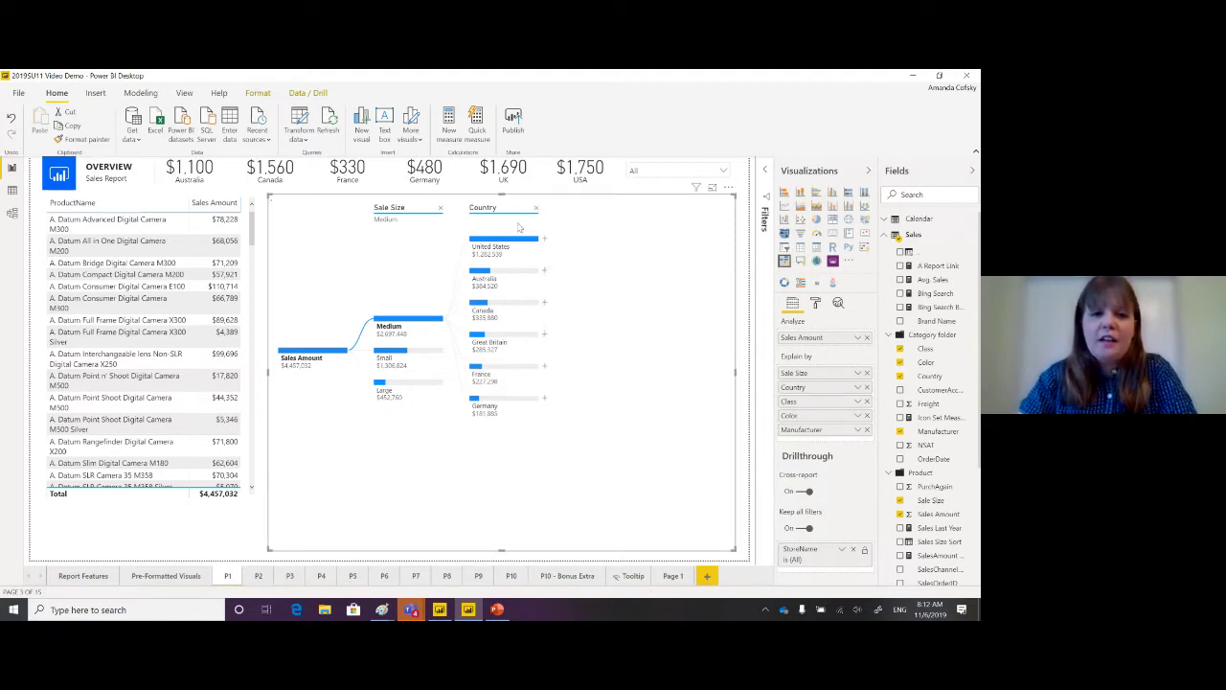
{"action": "left_click", "coordinate": [442, 209]}
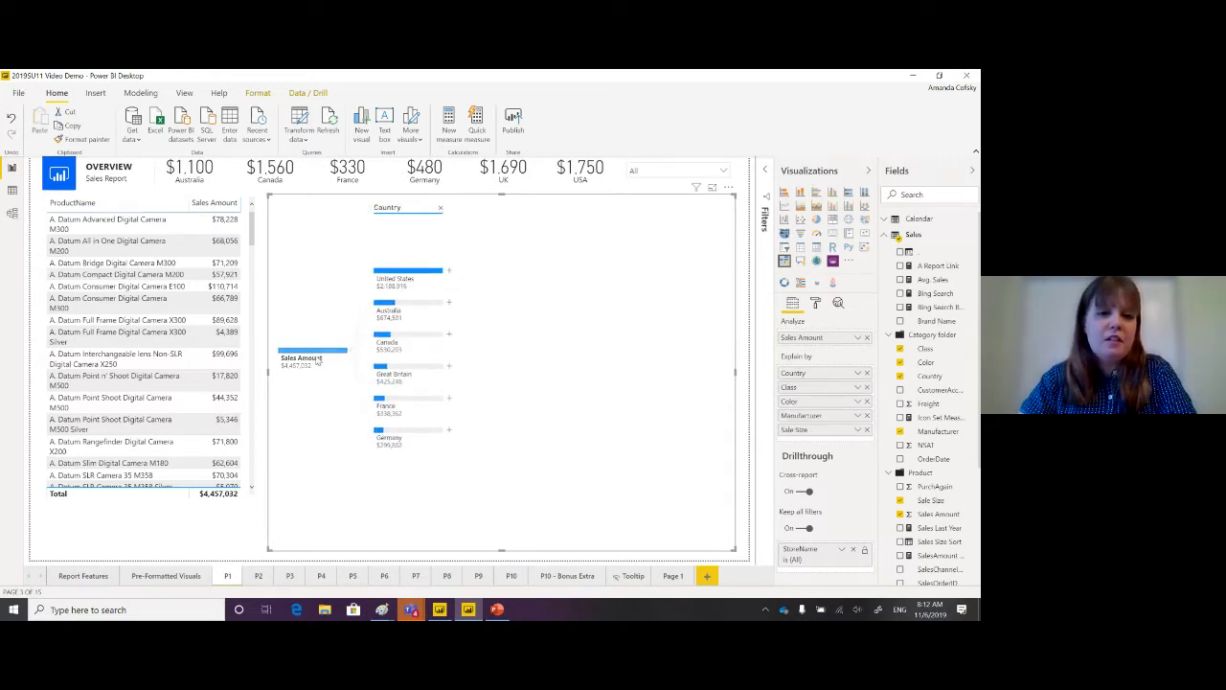
Break United States down by Color in the decomposition tree, and remove the Color level again.
{"action": "left_click", "coordinate": [449, 272]}
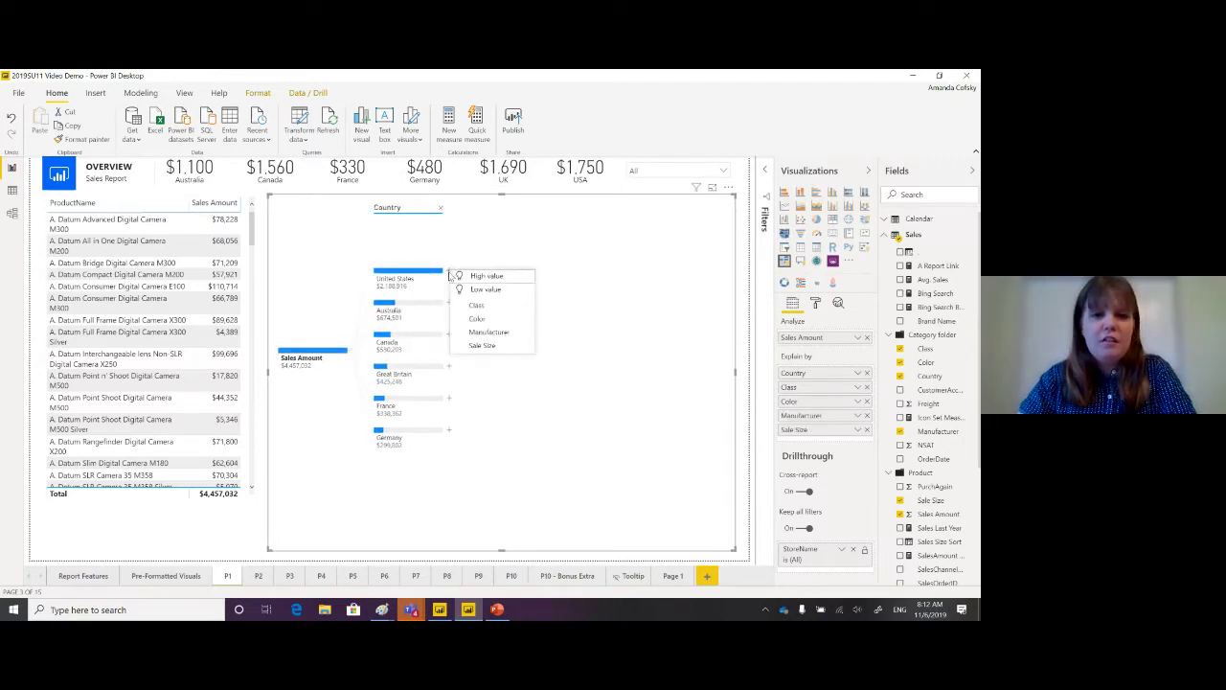
{"action": "left_click", "coordinate": [478, 318]}
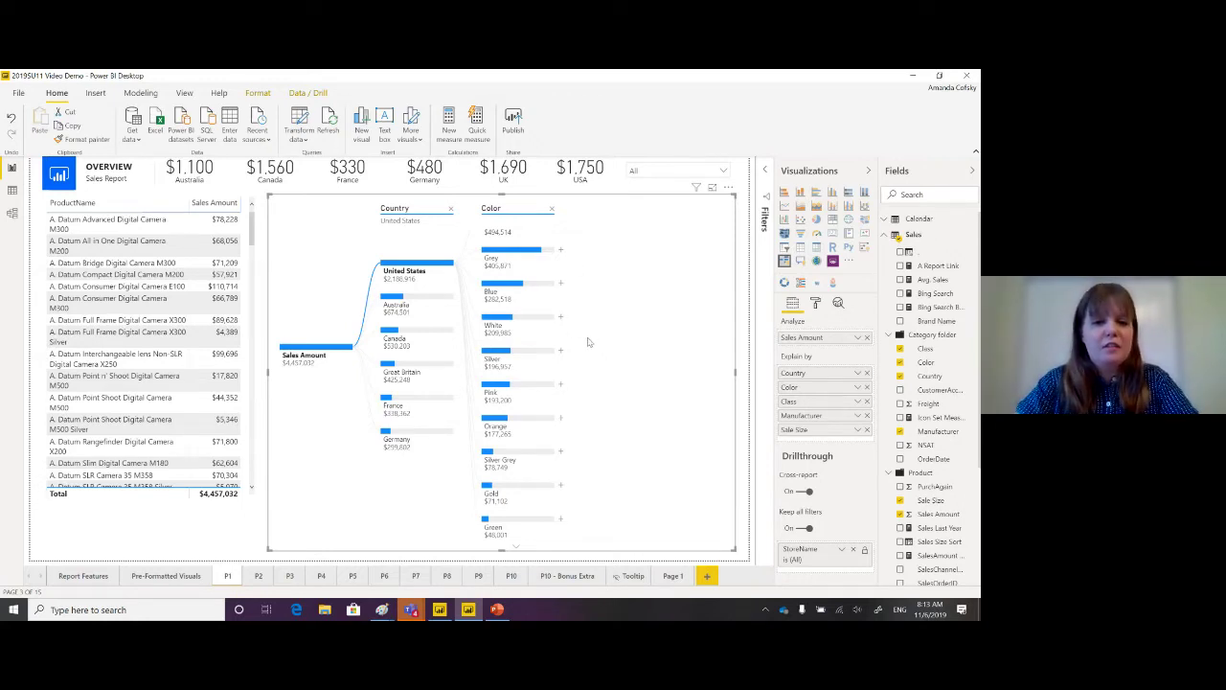
{"action": "right_click", "coordinate": [561, 251]}
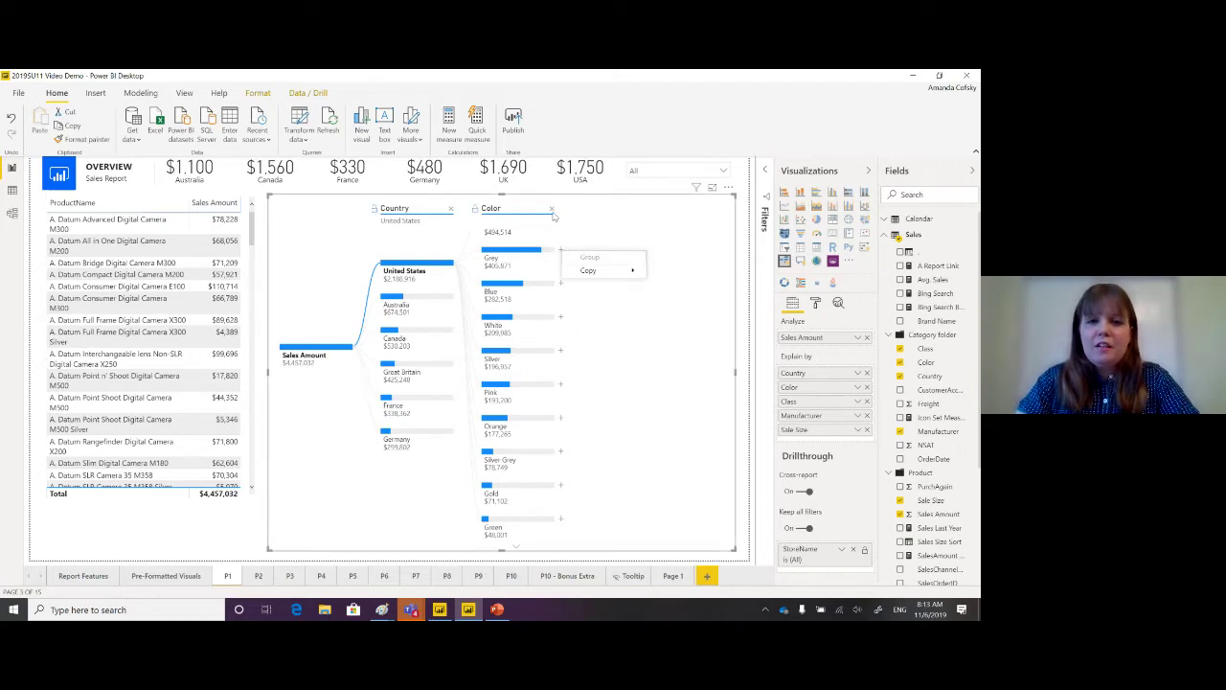
{"action": "left_click", "coordinate": [551, 209]}
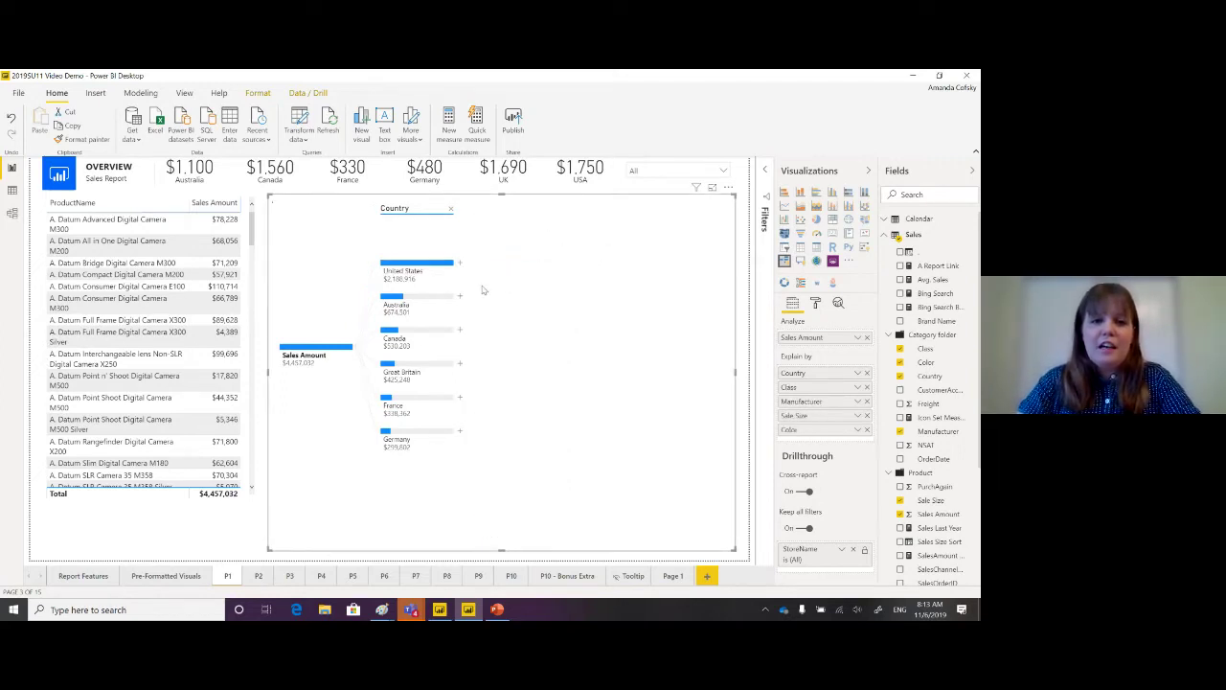
Apply the High value AI split to United States and the Low value AI split to the Regular class in the decomposition tree.
{"action": "left_click", "coordinate": [460, 264]}
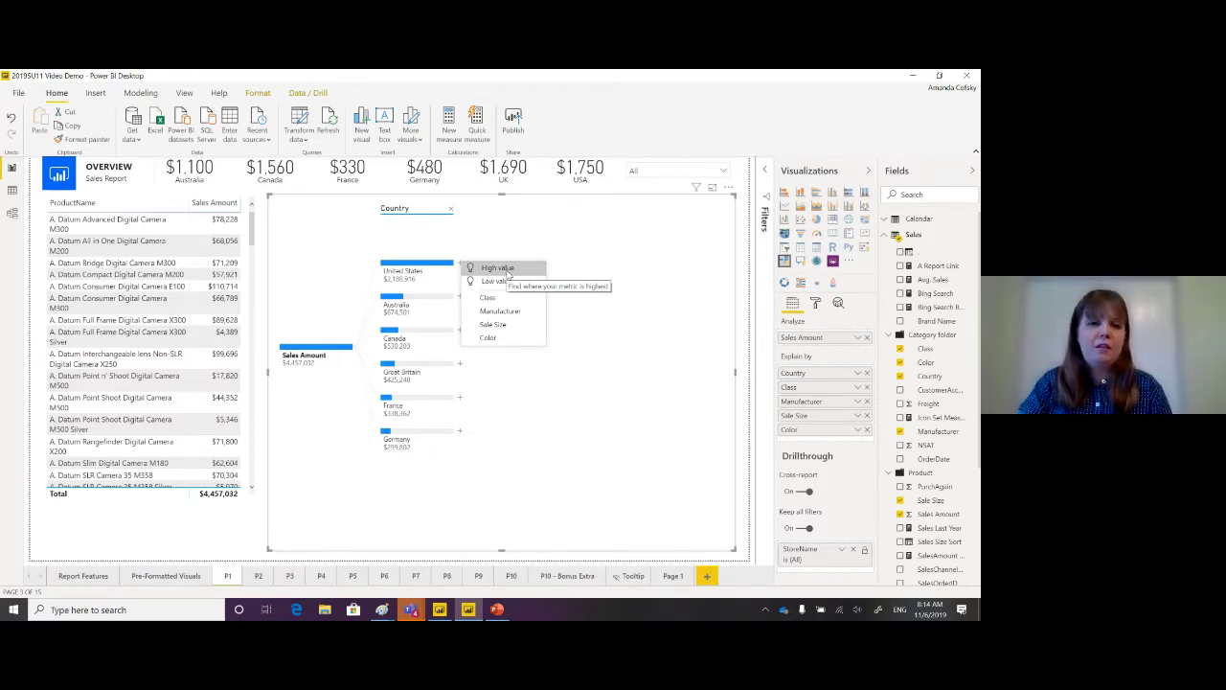
{"action": "left_click", "coordinate": [498, 268]}
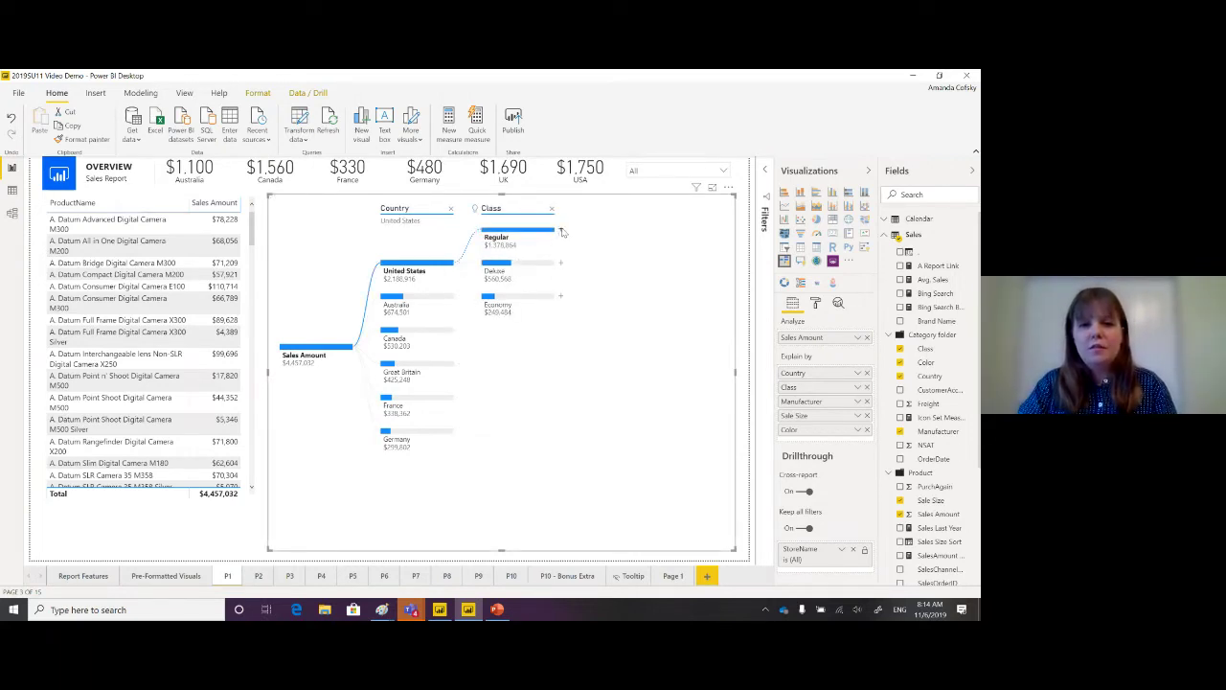
{"action": "right_click", "coordinate": [561, 231]}
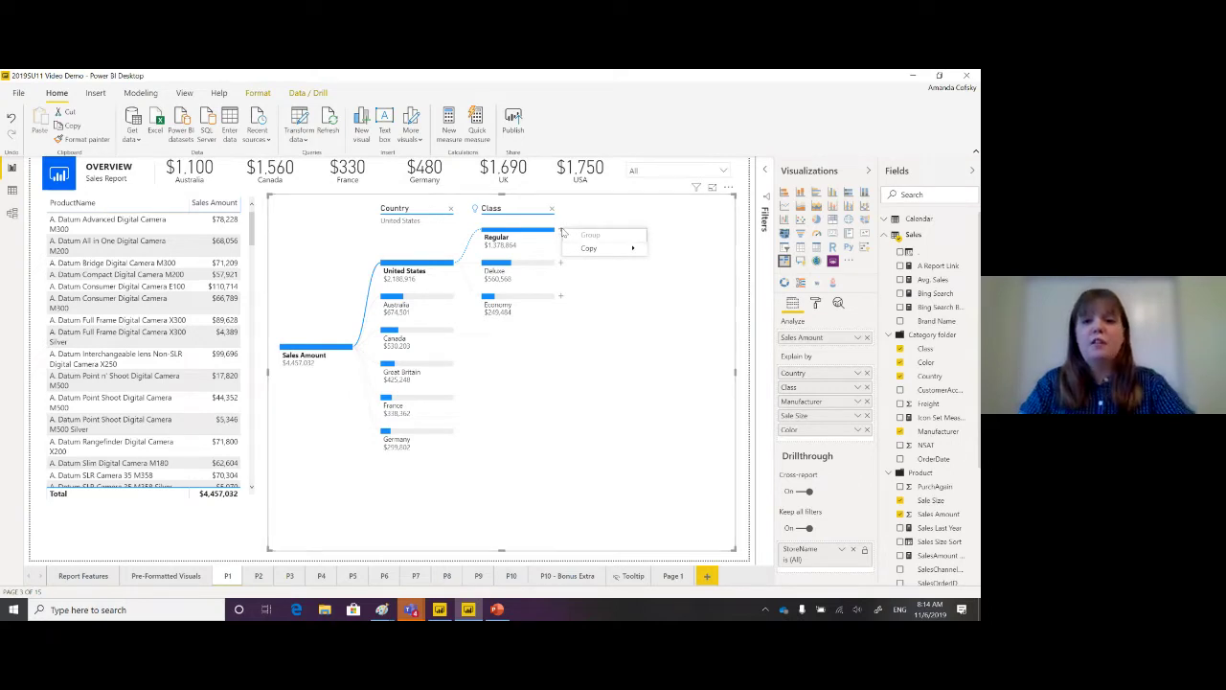
{"action": "left_click", "coordinate": [561, 231]}
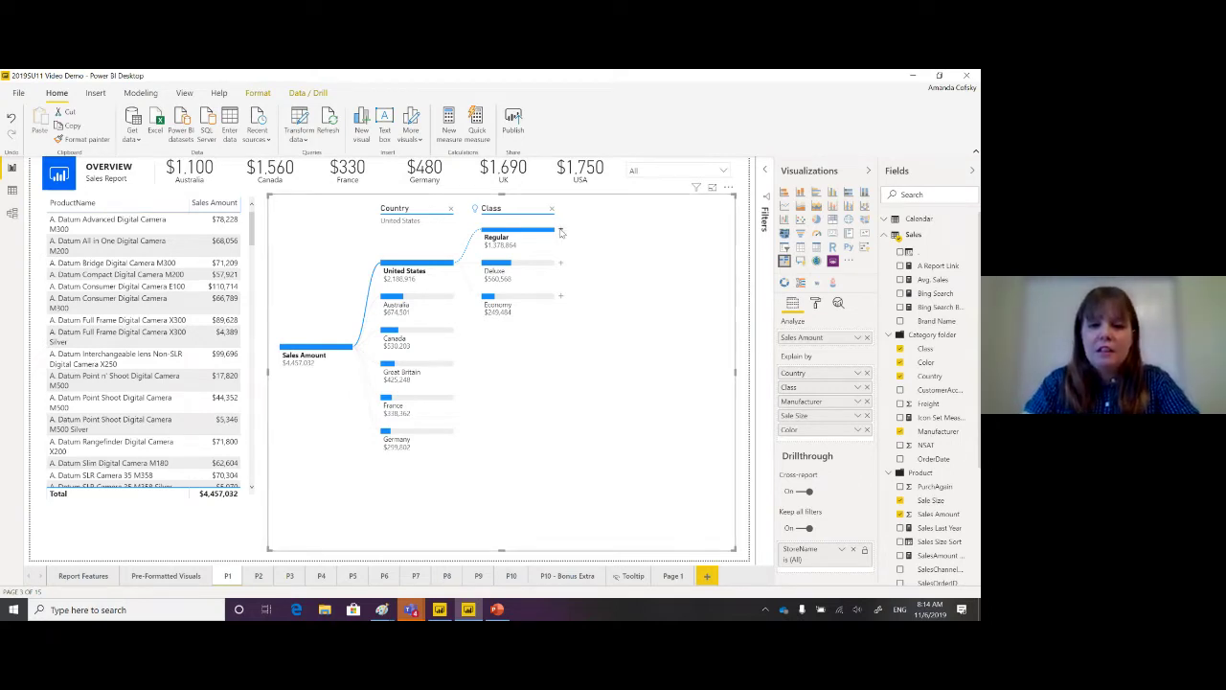
{"action": "left_click", "coordinate": [562, 231]}
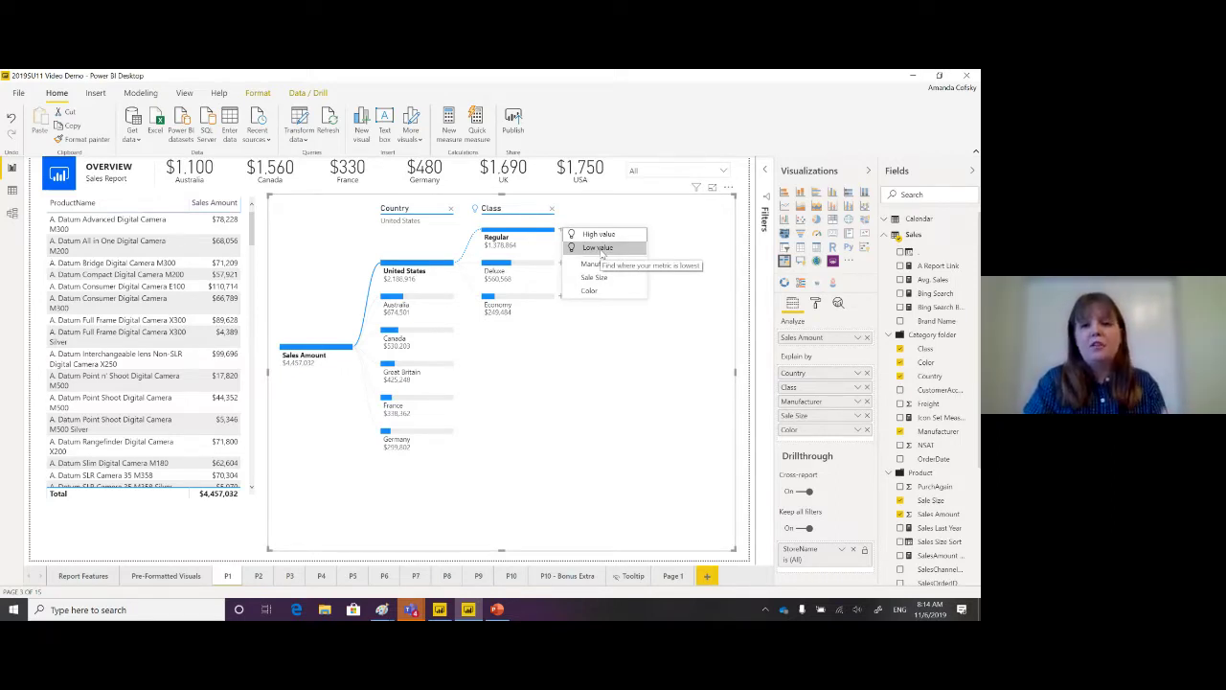
{"action": "left_click", "coordinate": [598, 248]}
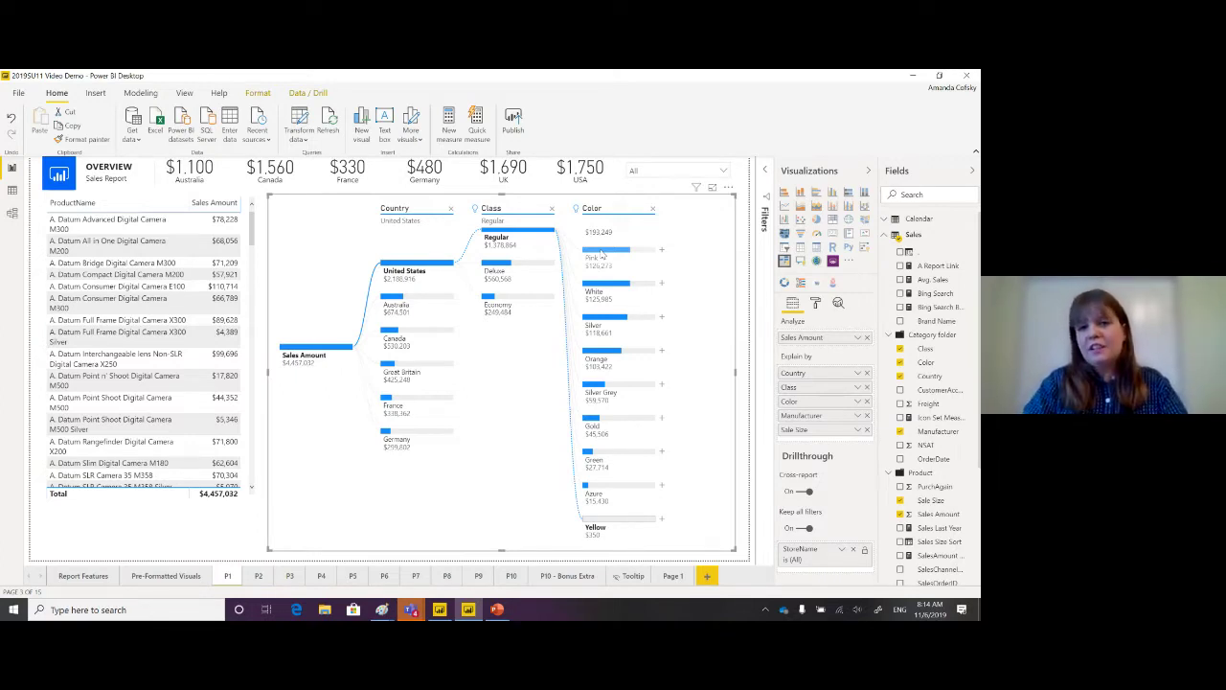
Examine the Color split for the Deluxe class and return to the Regular class.
{"action": "left_click", "coordinate": [500, 271]}
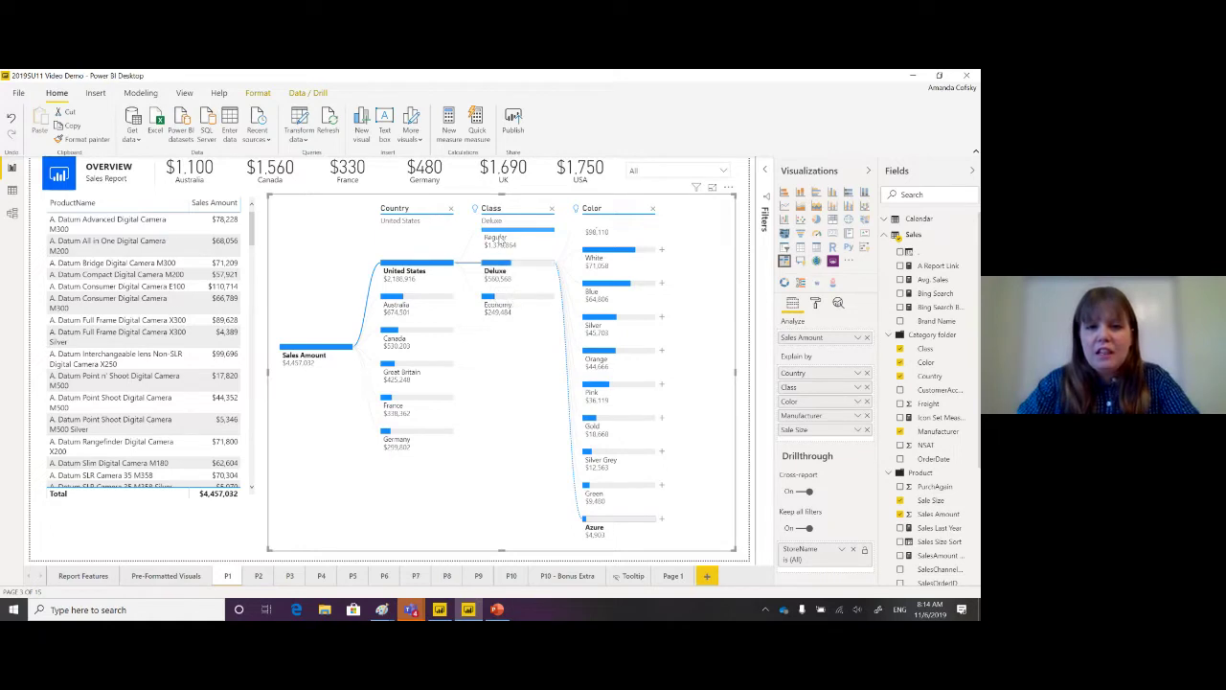
{"action": "left_click", "coordinate": [499, 239]}
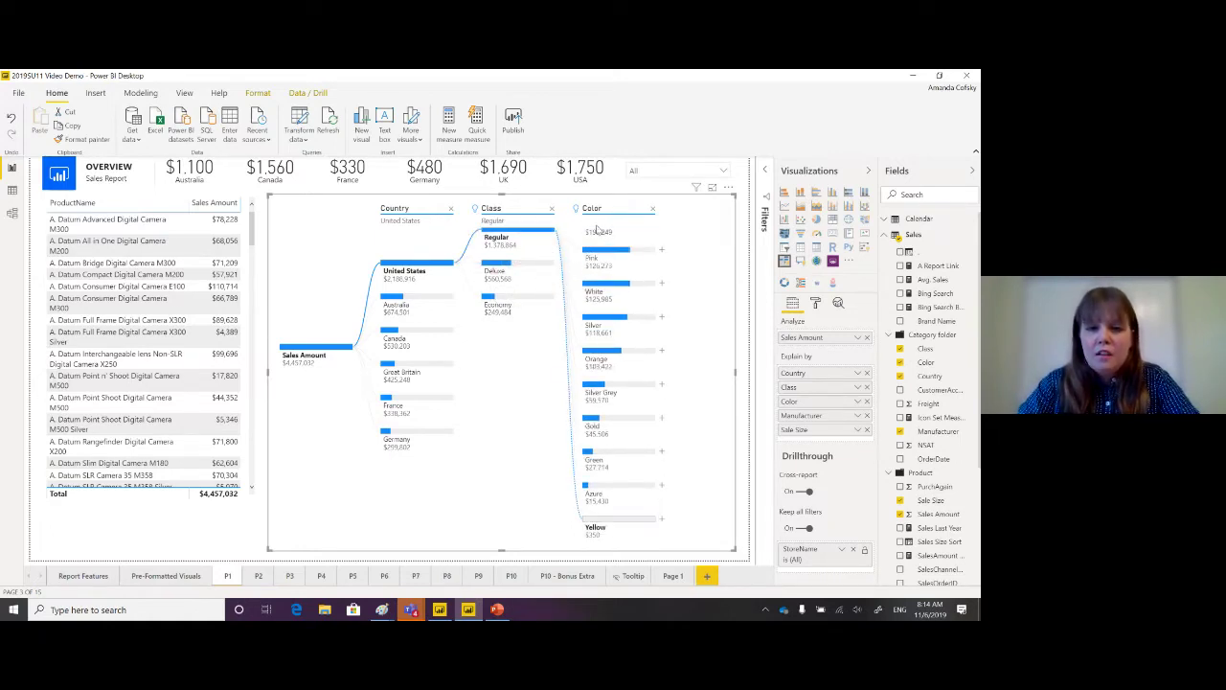
Lock the Country level of the decomposition tree and cross-filter the page by the Pink color node.
{"action": "mouse_move", "coordinate": [577, 212]}
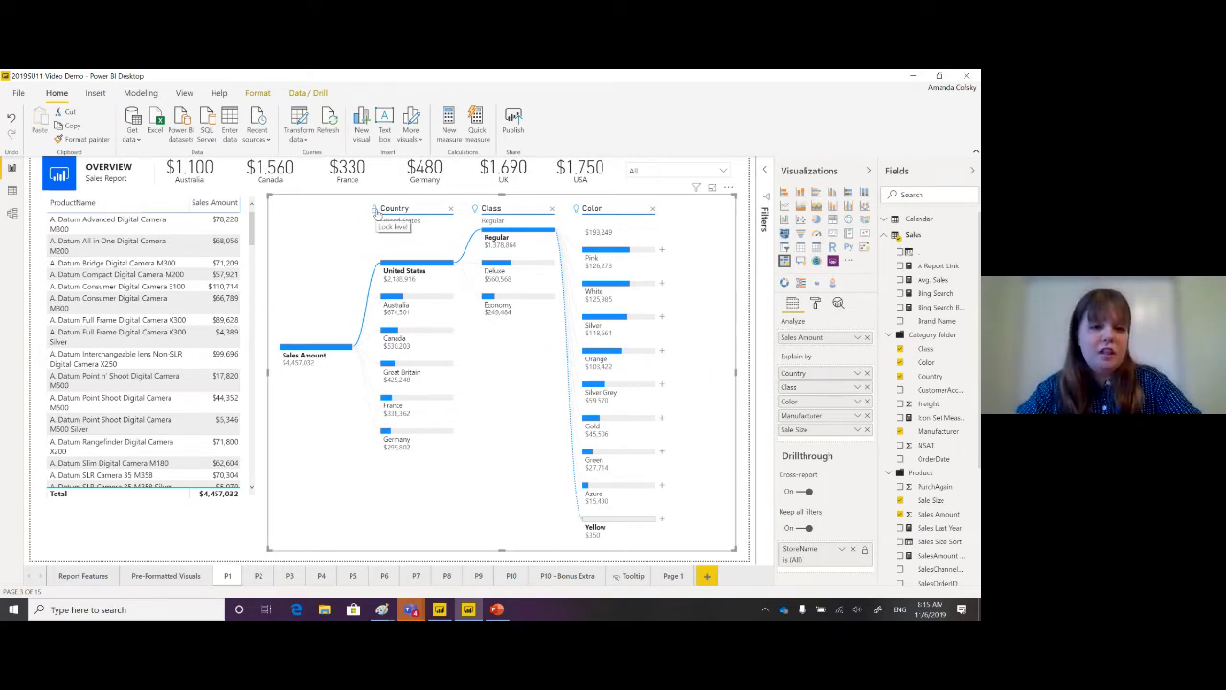
{"action": "left_click", "coordinate": [376, 211]}
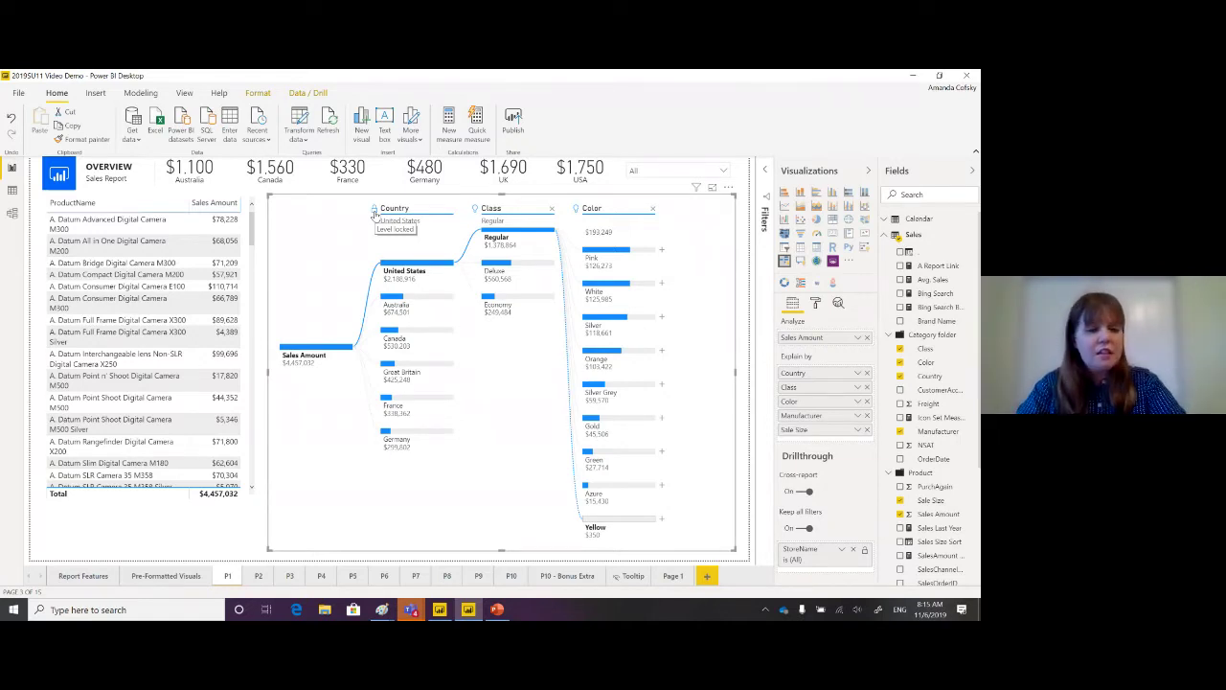
{"action": "left_click", "coordinate": [618, 252]}
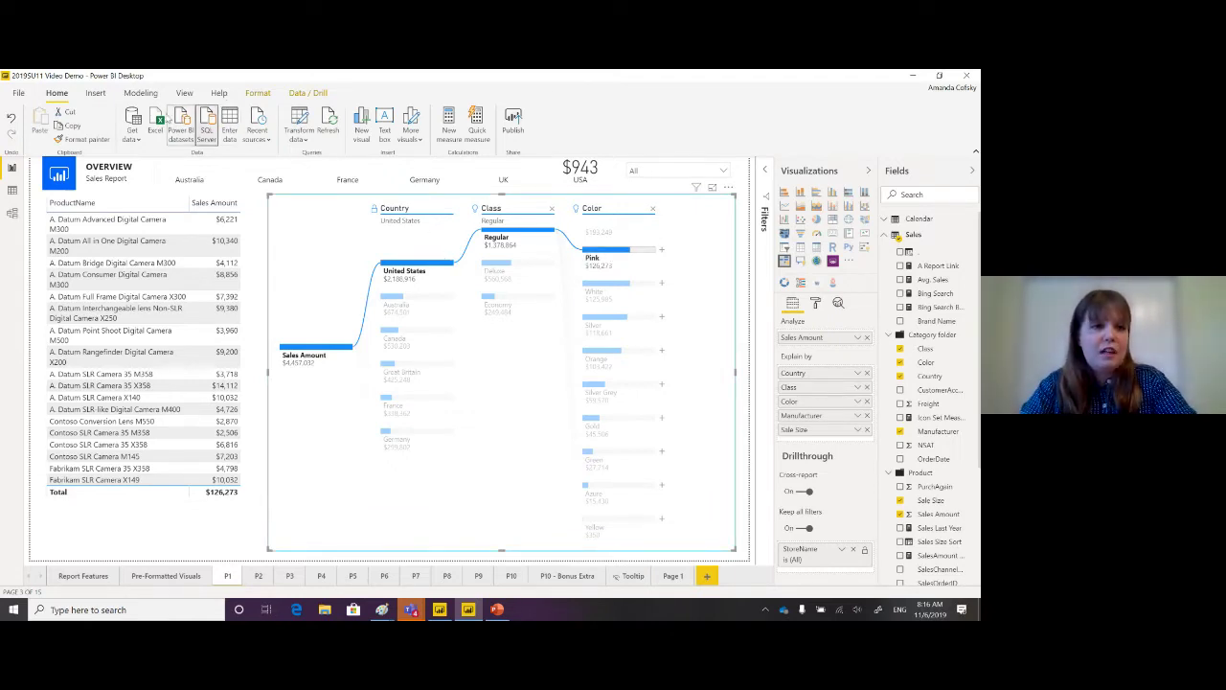
Apply a different built-in Power BI theme to the report, and restore the default theme.
{"action": "left_click", "coordinate": [184, 93]}
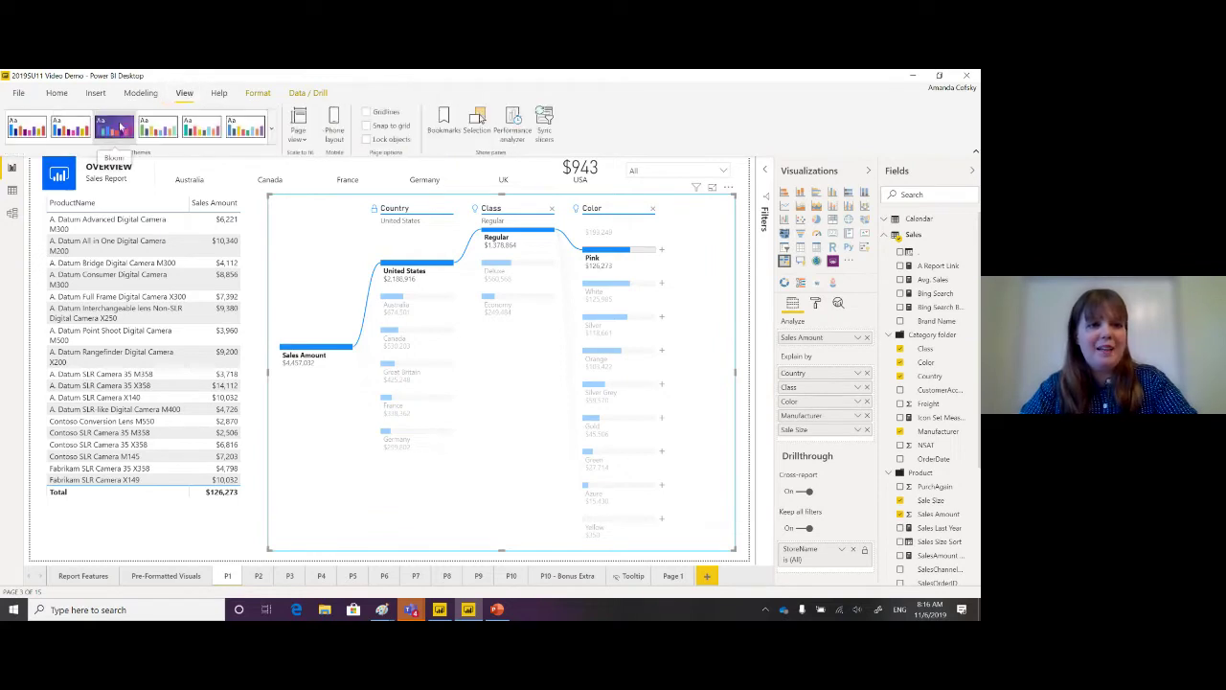
{"action": "left_click", "coordinate": [272, 129]}
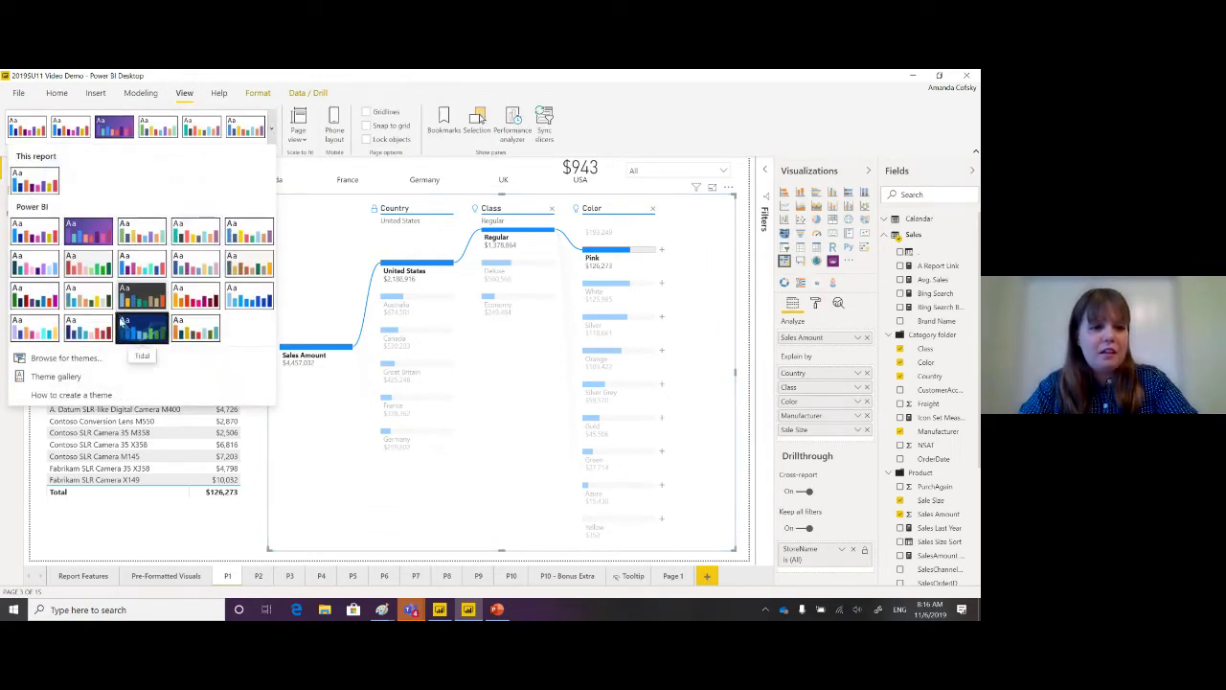
{"action": "left_click", "coordinate": [79, 335]}
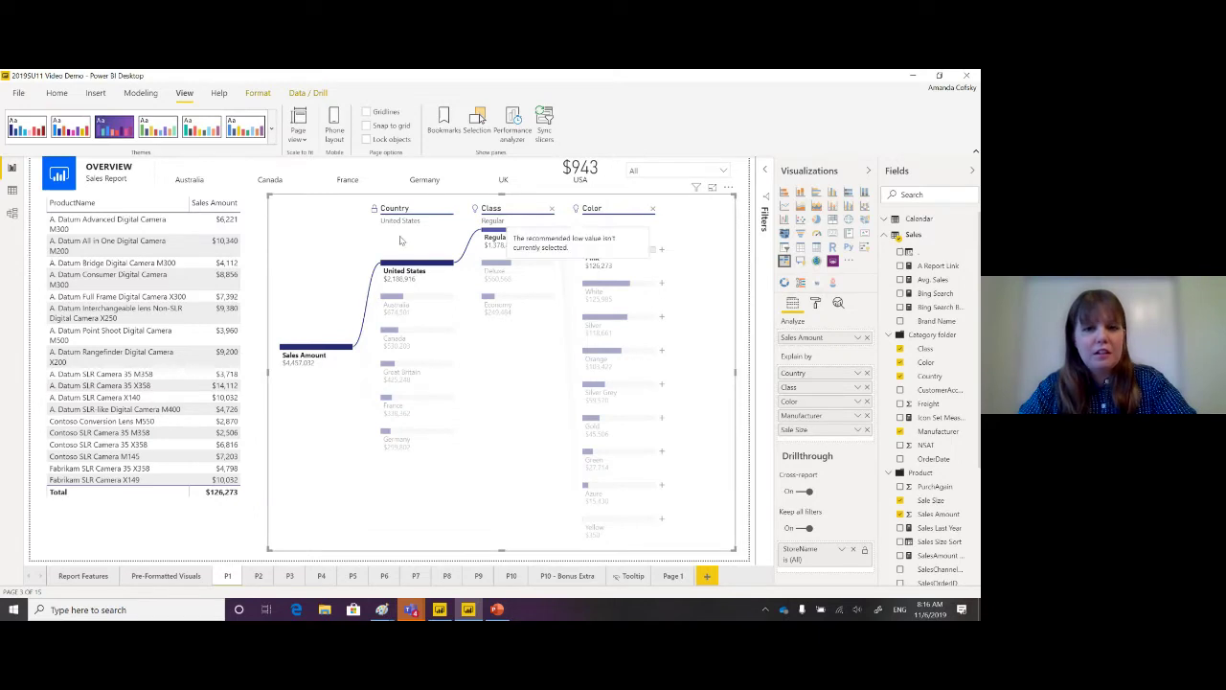
{"action": "left_click", "coordinate": [272, 137]}
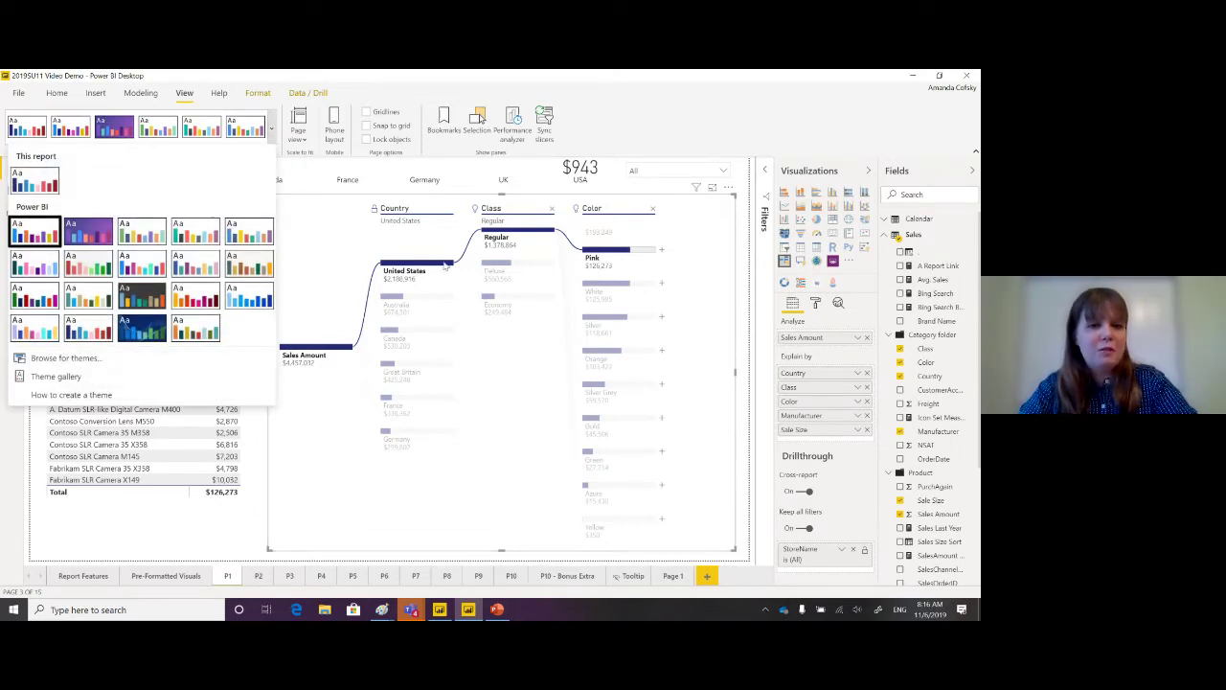
{"action": "left_click", "coordinate": [633, 275]}
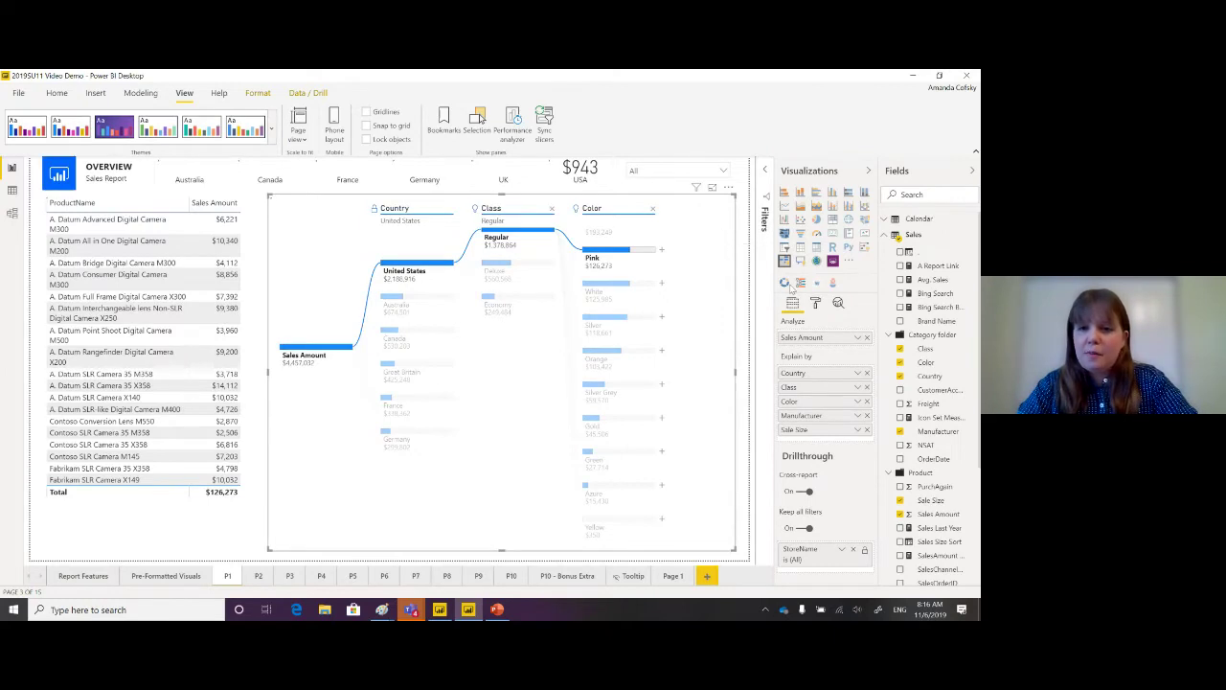
Examine the decomposition tree's Analysis formatting options, covering AI splits and analysis type.
{"action": "left_click", "coordinate": [816, 305]}
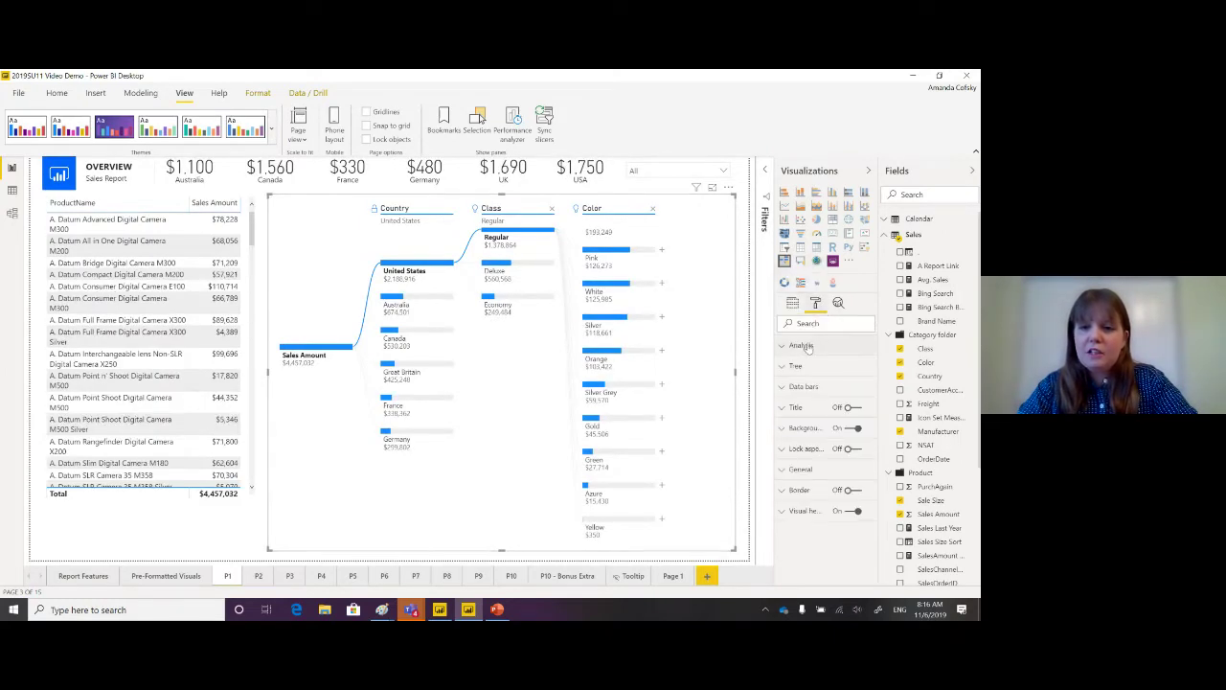
{"action": "left_click", "coordinate": [805, 346]}
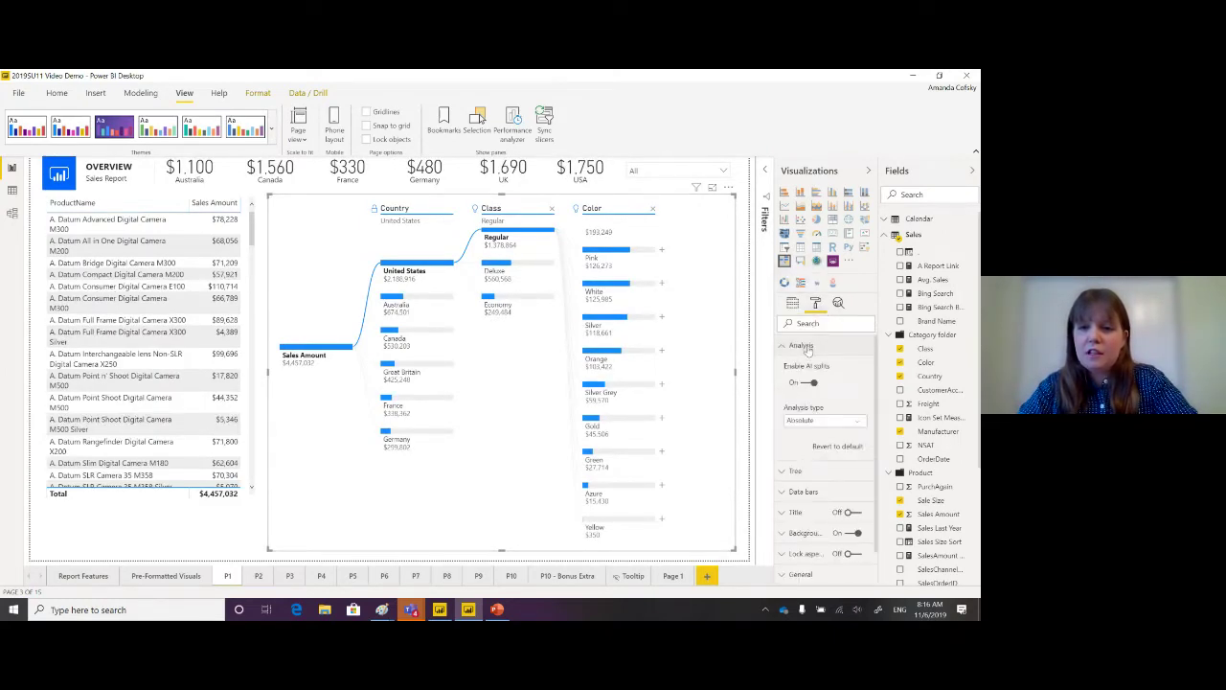
{"action": "left_click", "coordinate": [808, 350]}
Set the decomposition tree's connector type to Round, and revert the Tree formatting to default.
{"action": "left_click", "coordinate": [802, 367]}
{"action": "scroll", "coordinate": [834, 442], "scroll_direction": "down", "scroll_amount": 1}
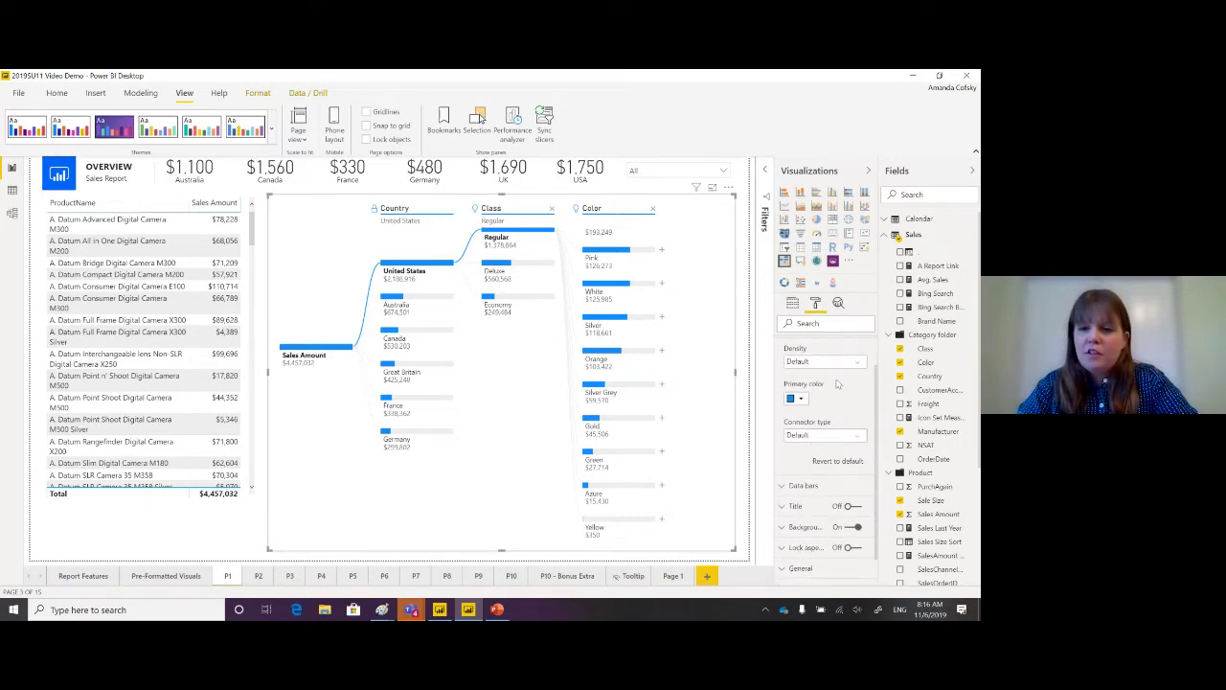
{"action": "left_click", "coordinate": [814, 435]}
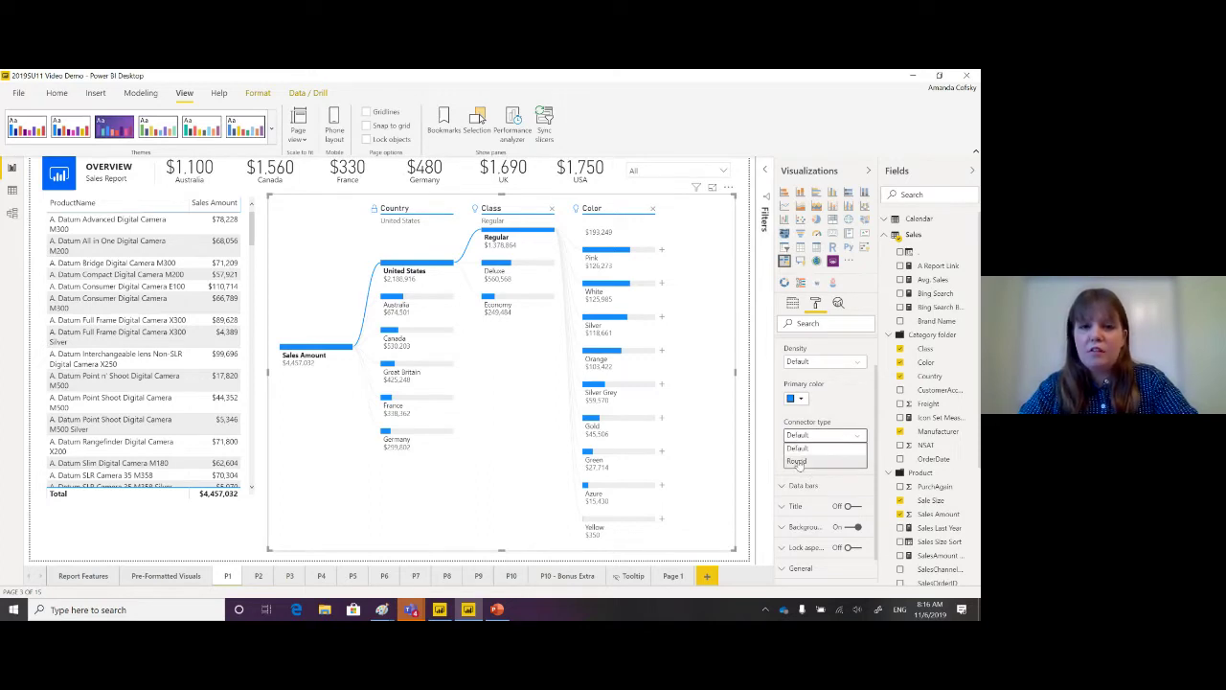
{"action": "left_click", "coordinate": [798, 462]}
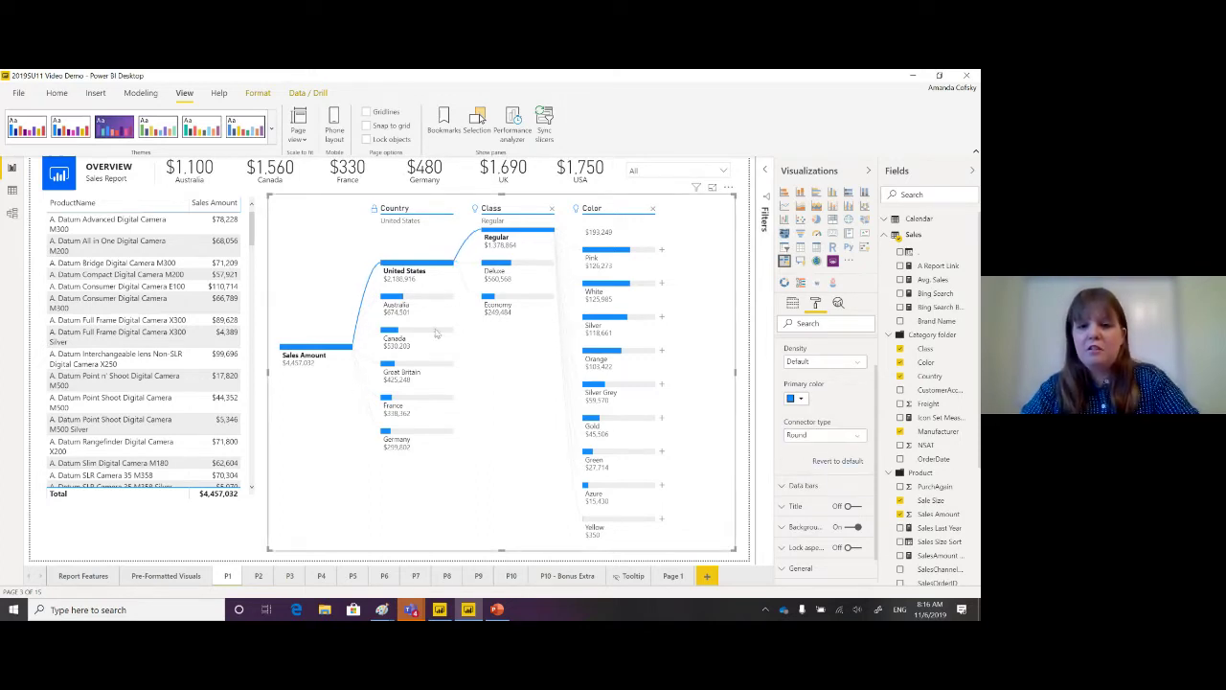
{"action": "left_click", "coordinate": [838, 461]}
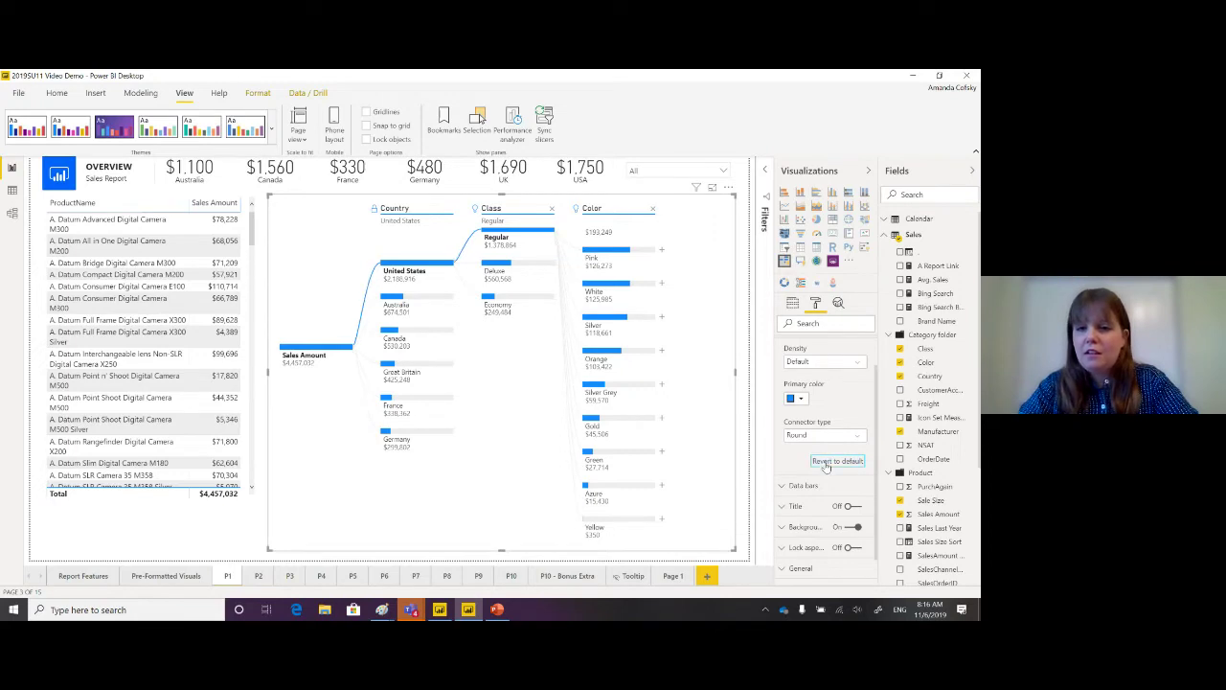
Examine the decomposition tree's density choices and its data bar colour and scaling options.
{"action": "left_click", "coordinate": [834, 364]}
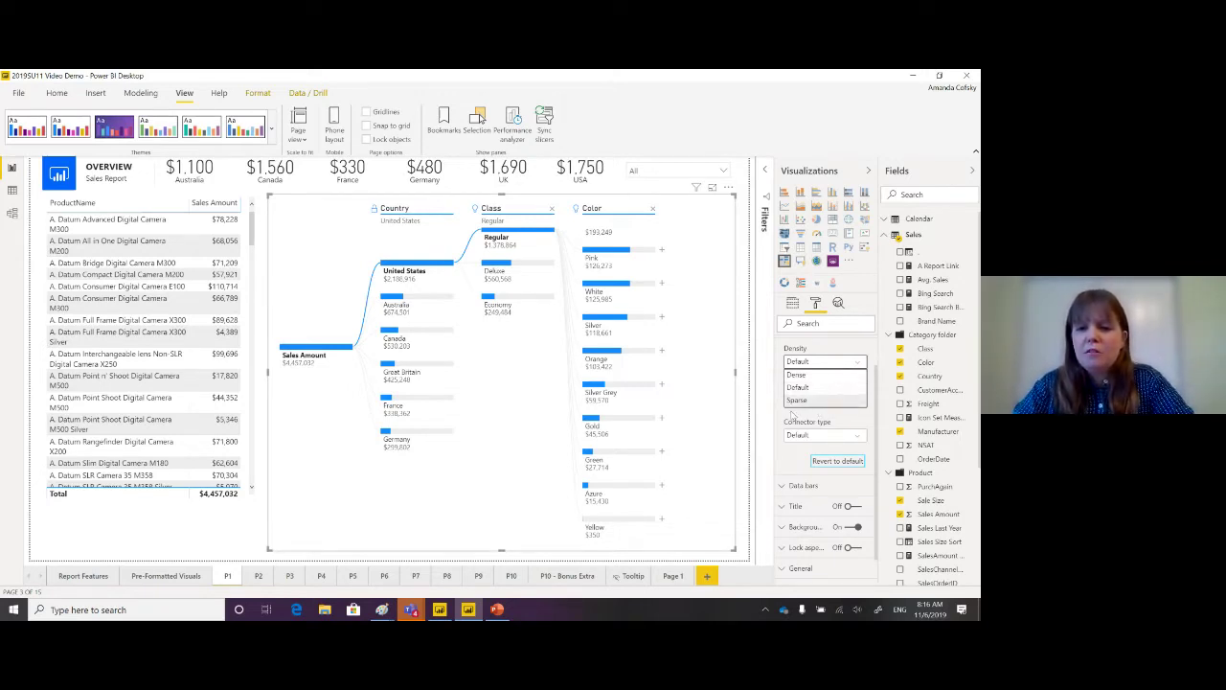
{"action": "left_click", "coordinate": [829, 362]}
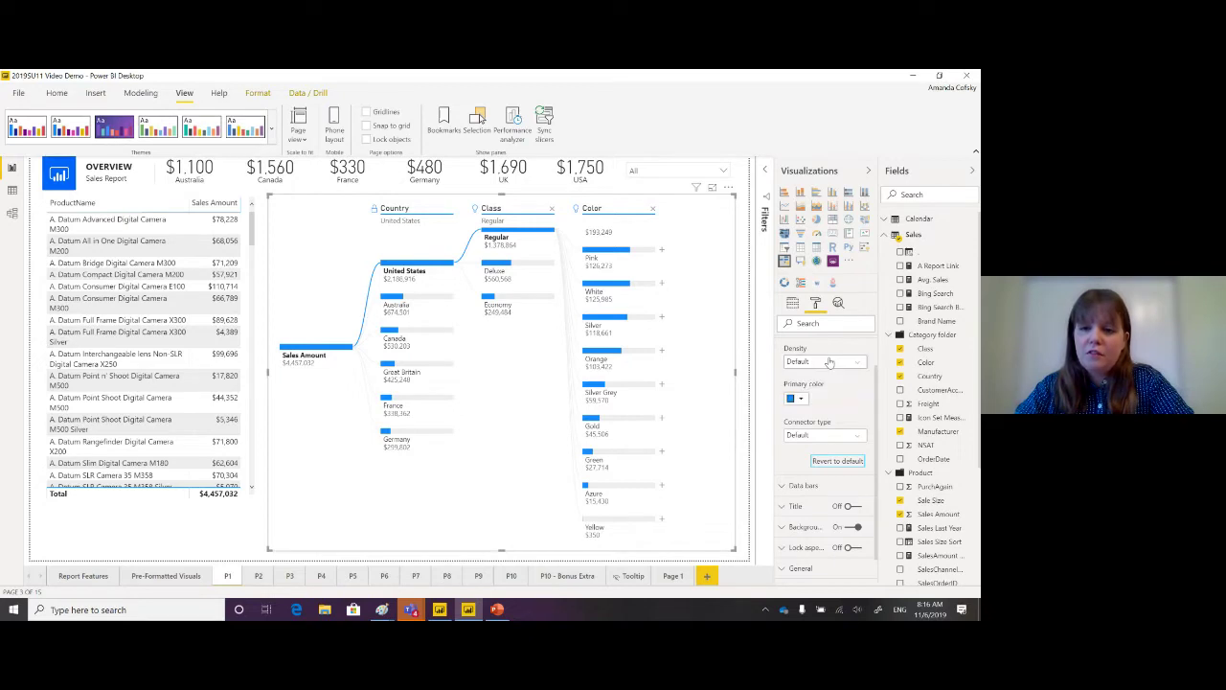
{"action": "scroll", "coordinate": [828, 368], "scroll_direction": "up", "scroll_amount": 1}
{"action": "left_click", "coordinate": [807, 367]}
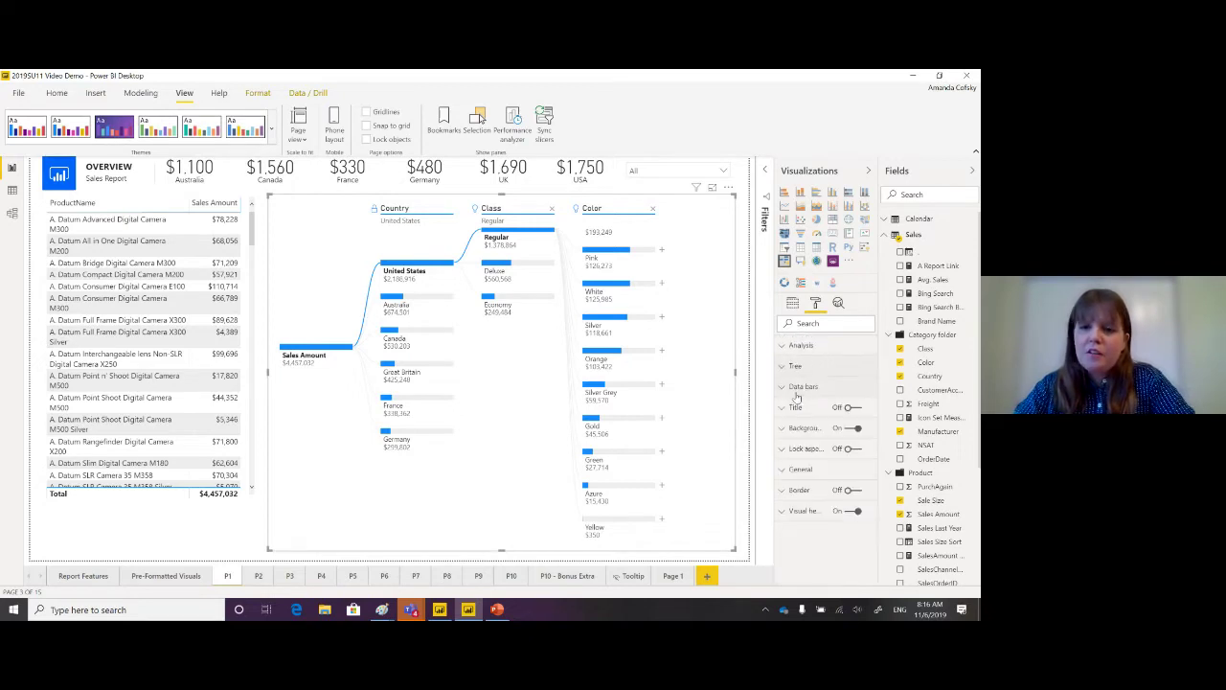
{"action": "left_click", "coordinate": [799, 387]}
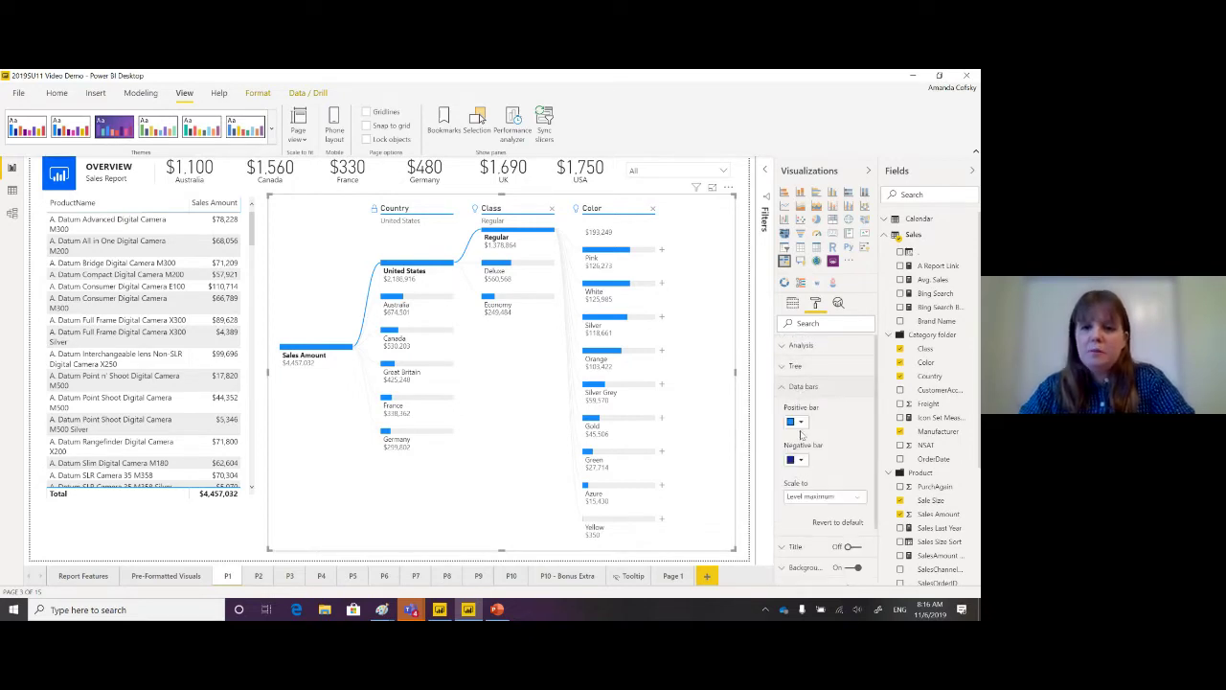
{"action": "left_click", "coordinate": [797, 388]}
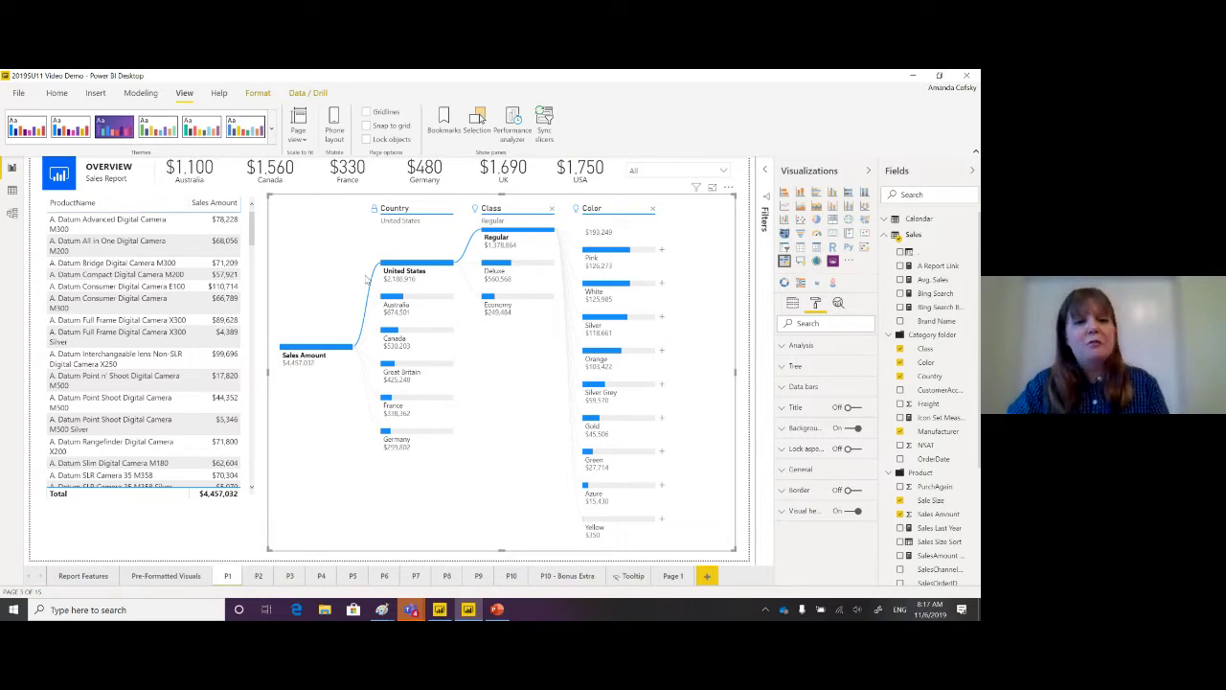
Switch to PowerPoint to view the feature list slide, and return to the Home commands in Power BI Desktop.
{"action": "left_click", "coordinate": [497, 611]}
{"action": "right_click", "coordinate": [495, 614]}
{"action": "left_click", "coordinate": [495, 614]}
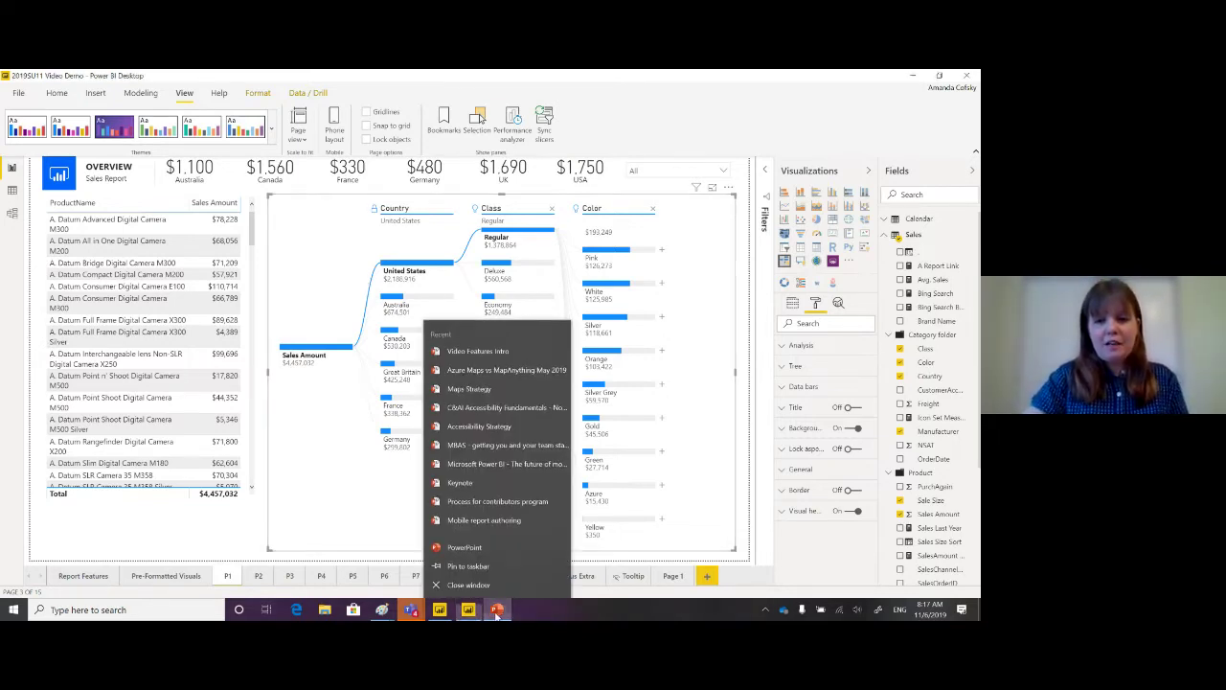
{"action": "left_click", "coordinate": [497, 611]}
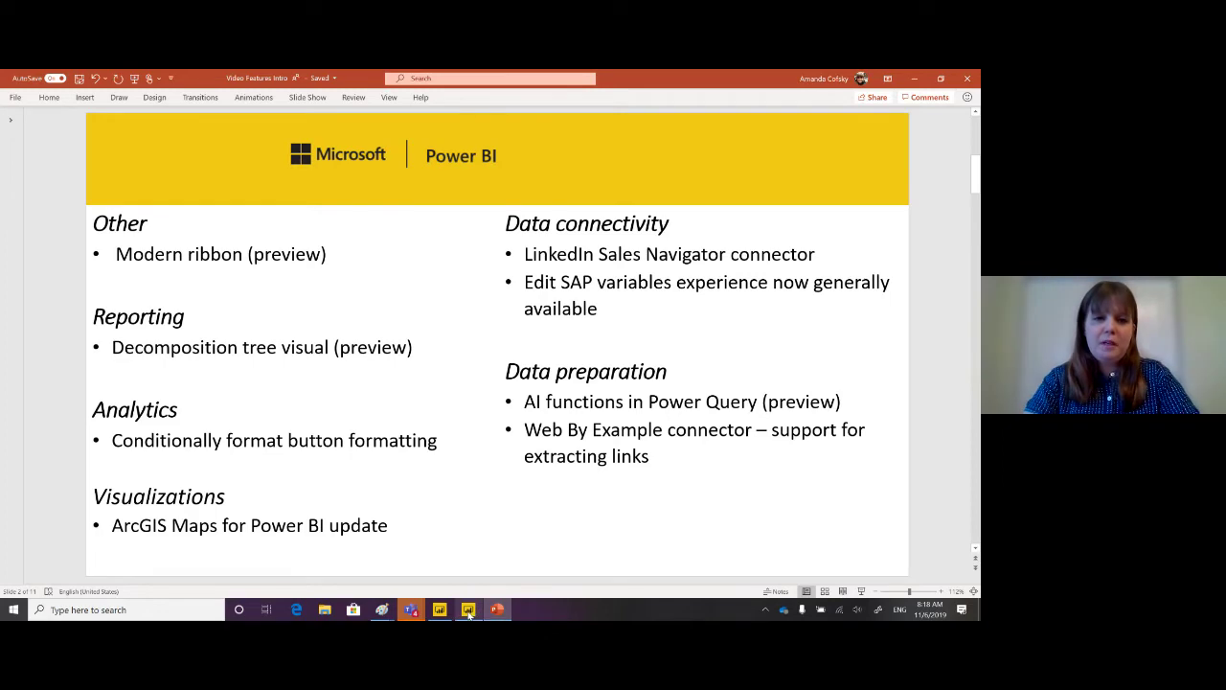
{"action": "left_click", "coordinate": [468, 610]}
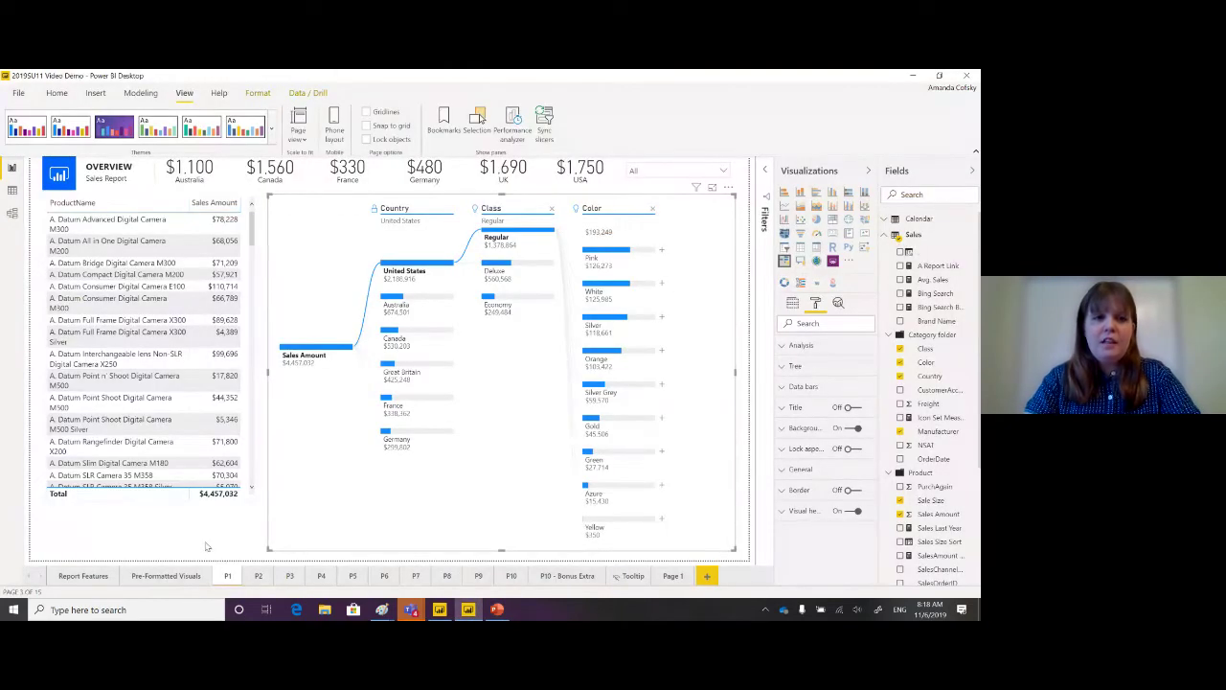
{"action": "left_click", "coordinate": [60, 93]}
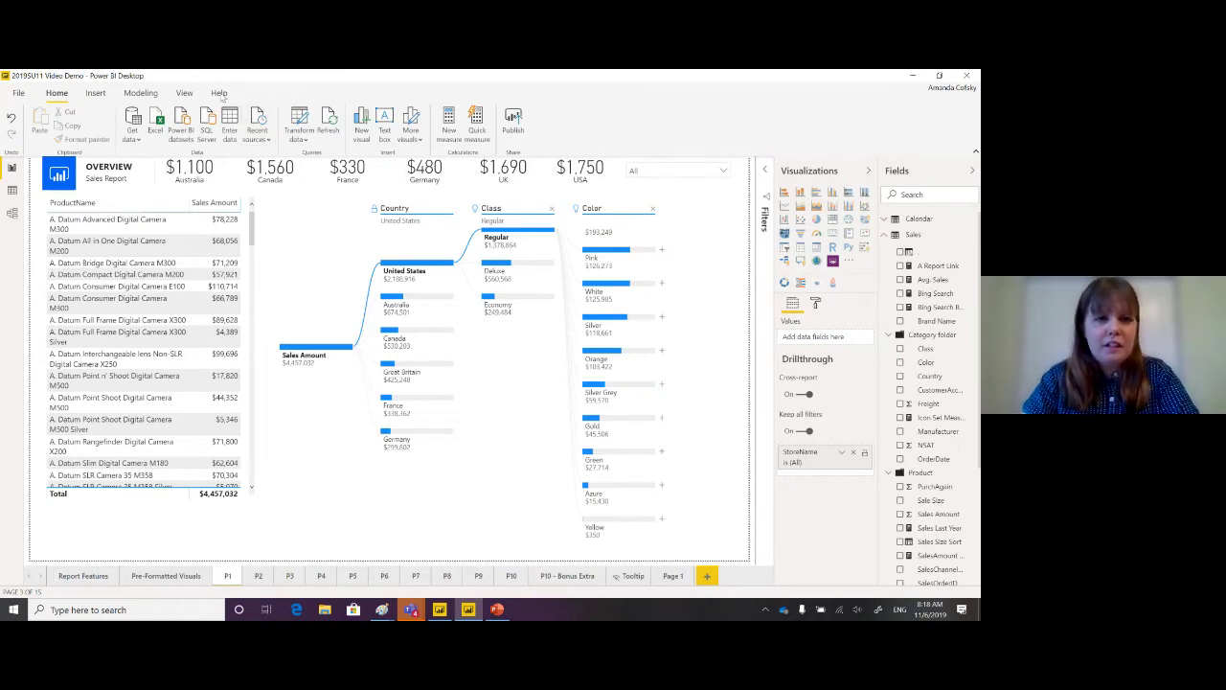
Insert an Information button and place it directly below the product sales table on page P1.
{"action": "left_click", "coordinate": [96, 93]}
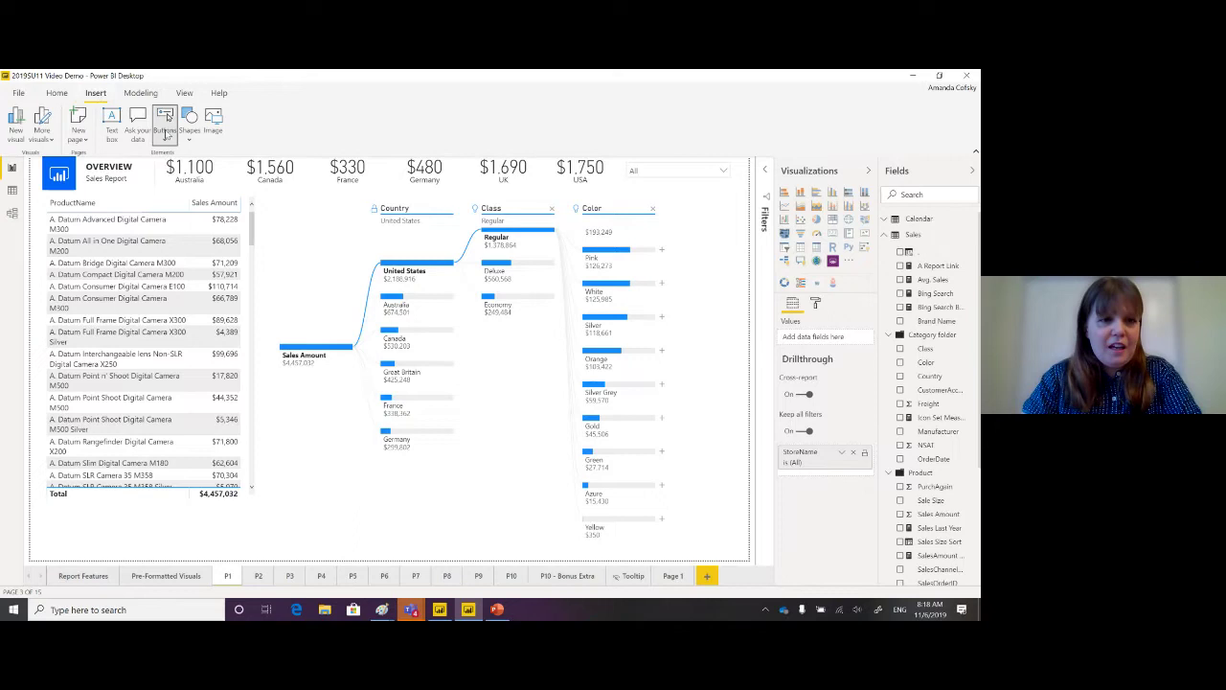
{"action": "left_click", "coordinate": [165, 132]}
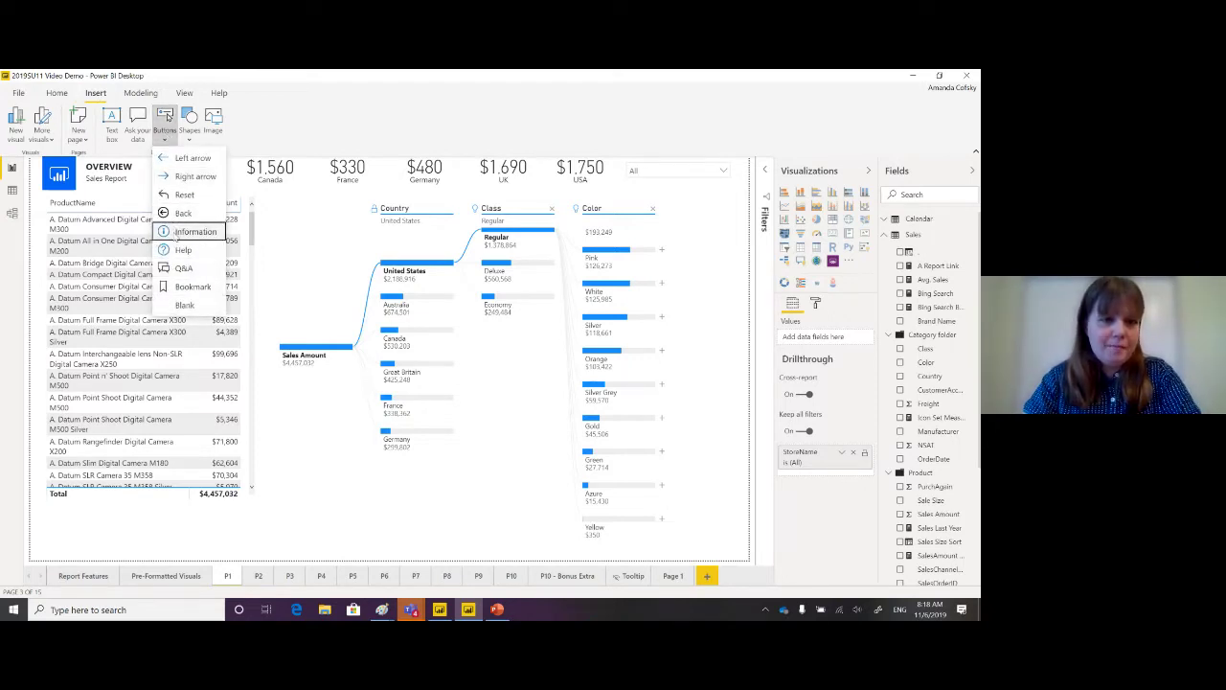
{"action": "left_click", "coordinate": [176, 233]}
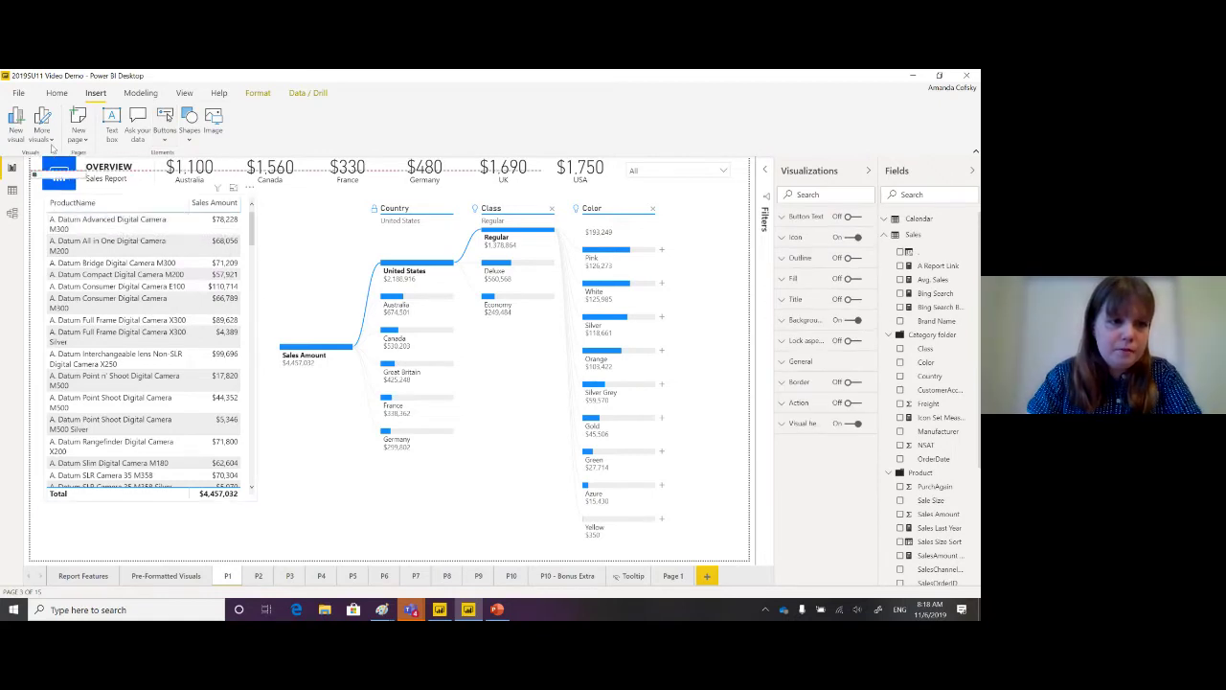
{"action": "left_click_drag", "start_coordinate": [45, 182], "coordinate": [253, 550]}
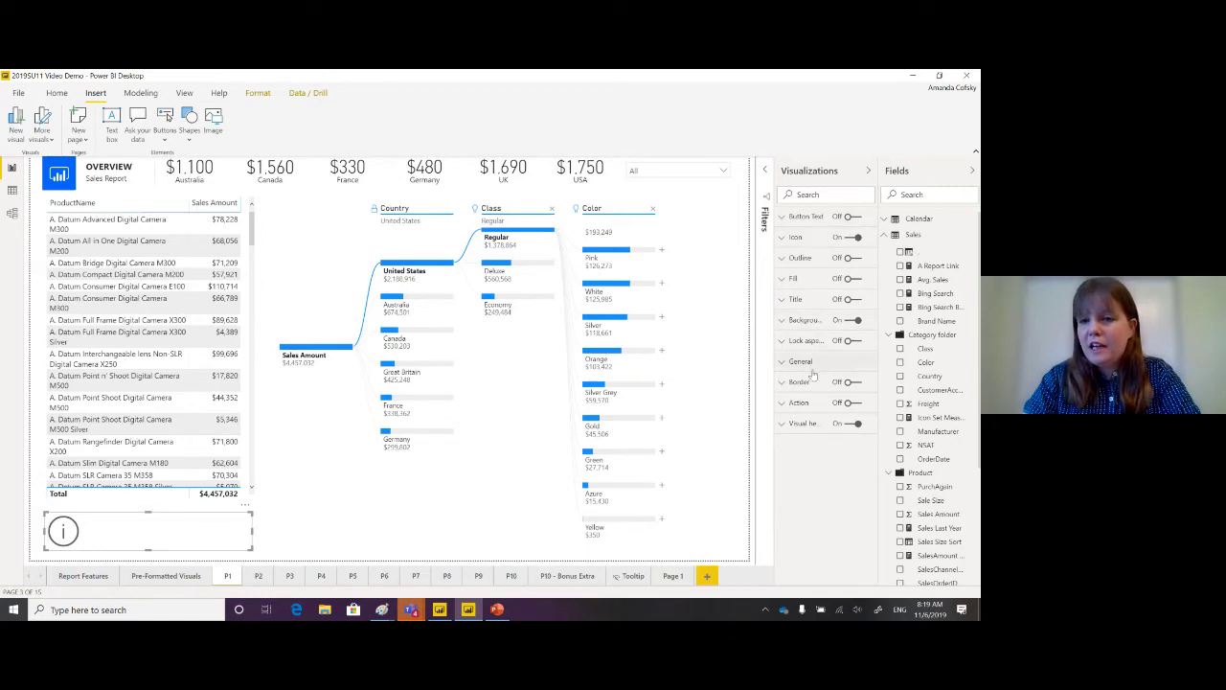
Turn on the Information button's Action setting and display the formula of the Bing Search measure.
{"action": "left_click", "coordinate": [843, 403]}
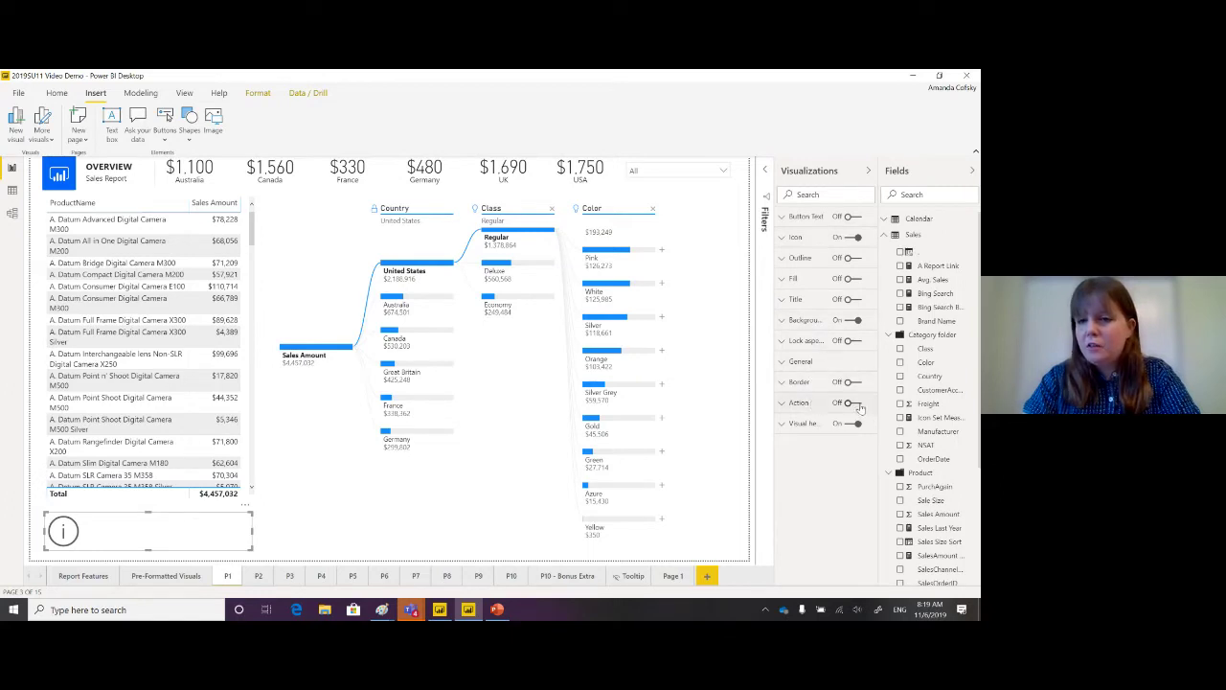
{"action": "left_click", "coordinate": [811, 407]}
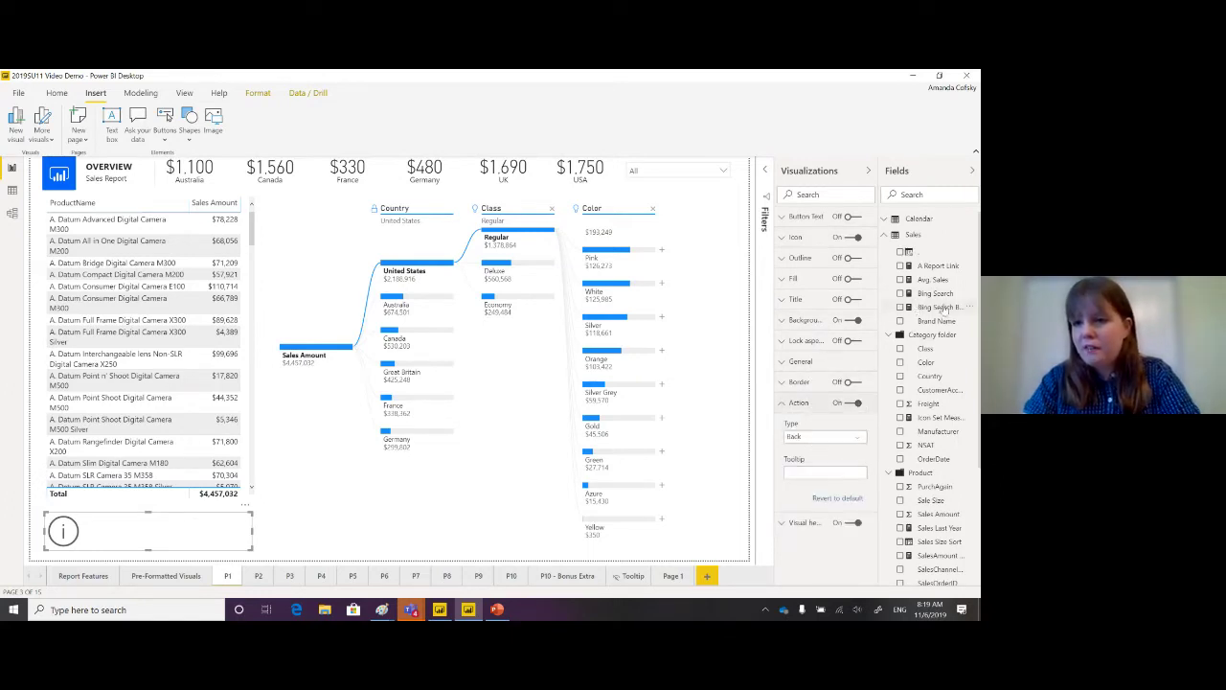
{"action": "left_click", "coordinate": [929, 293]}
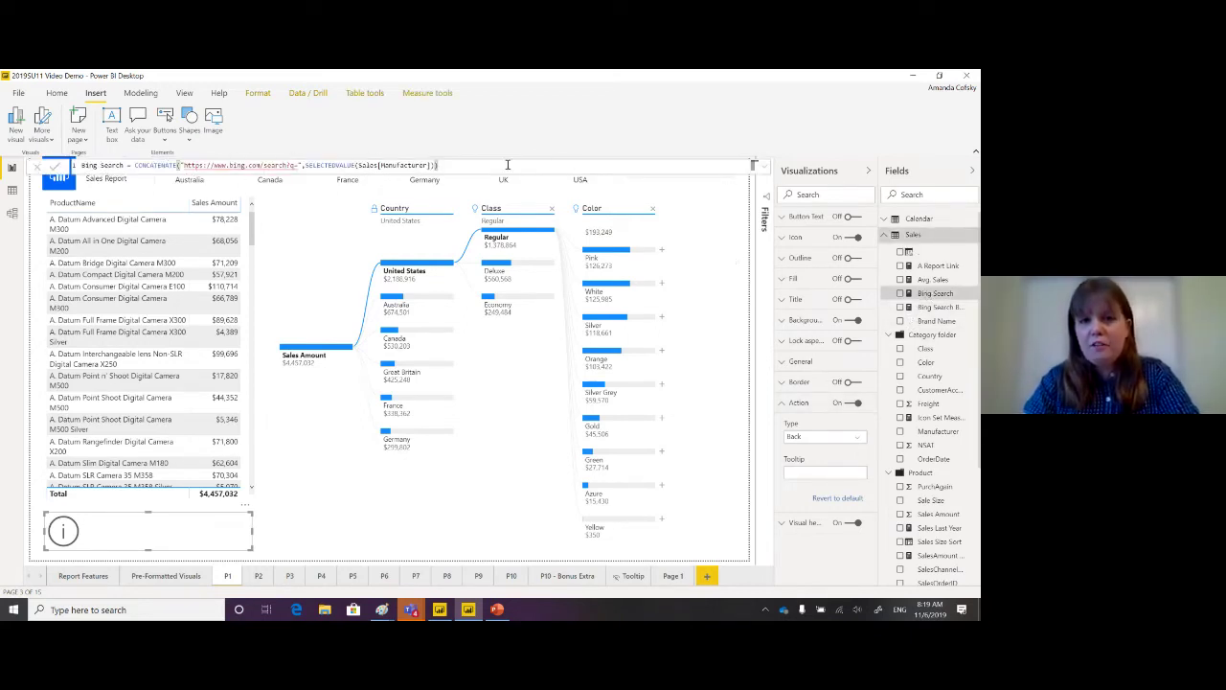
Apply conditional formatting to the Back action's tooltip based on the Bing Search field, and preview the tooltip on the button.
{"action": "left_click", "coordinate": [863, 466]}
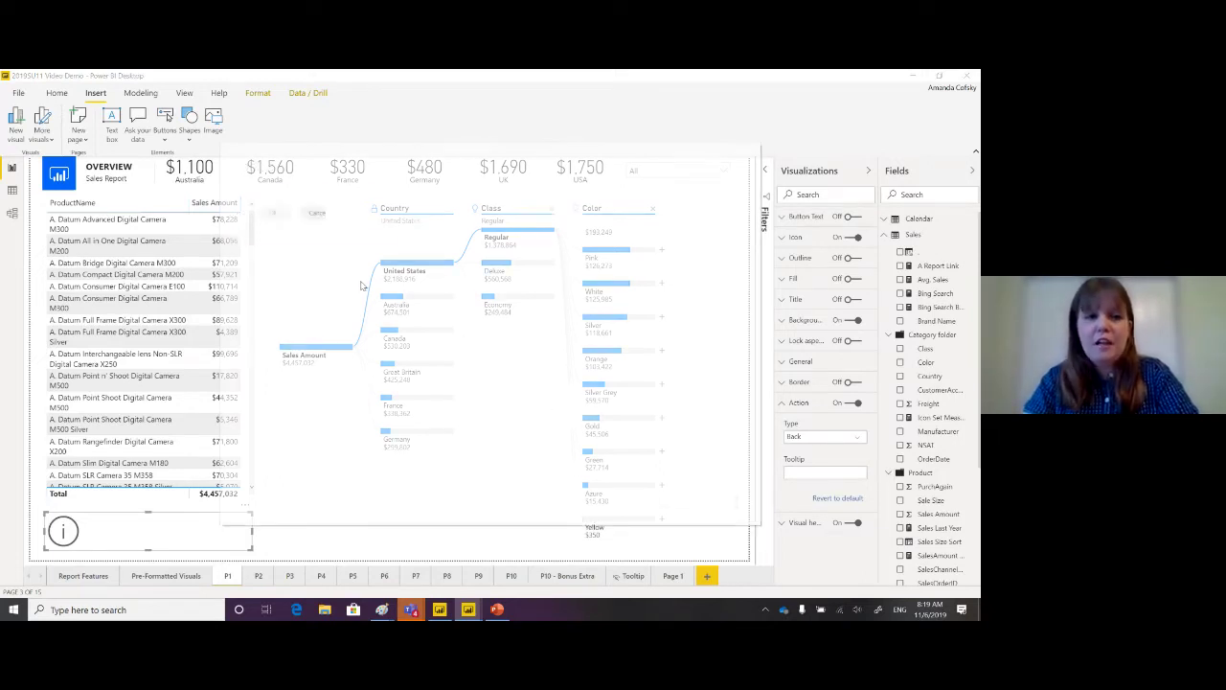
{"action": "left_click", "coordinate": [276, 239]}
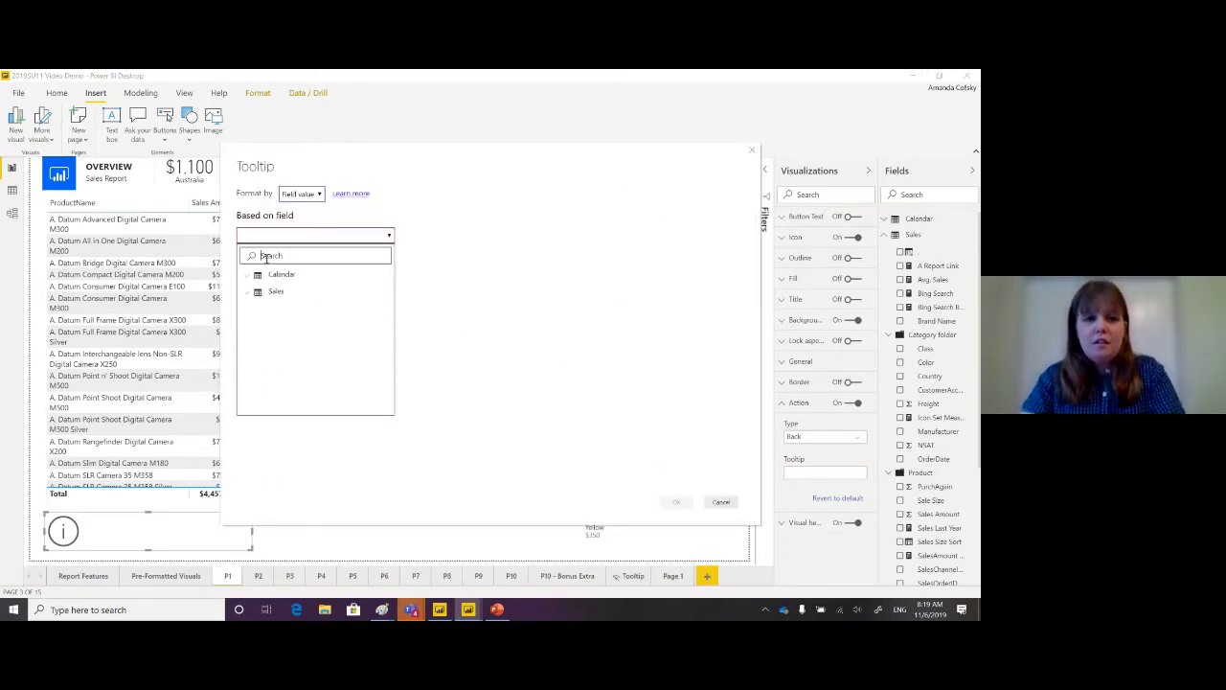
{"action": "type", "text": "bing"}
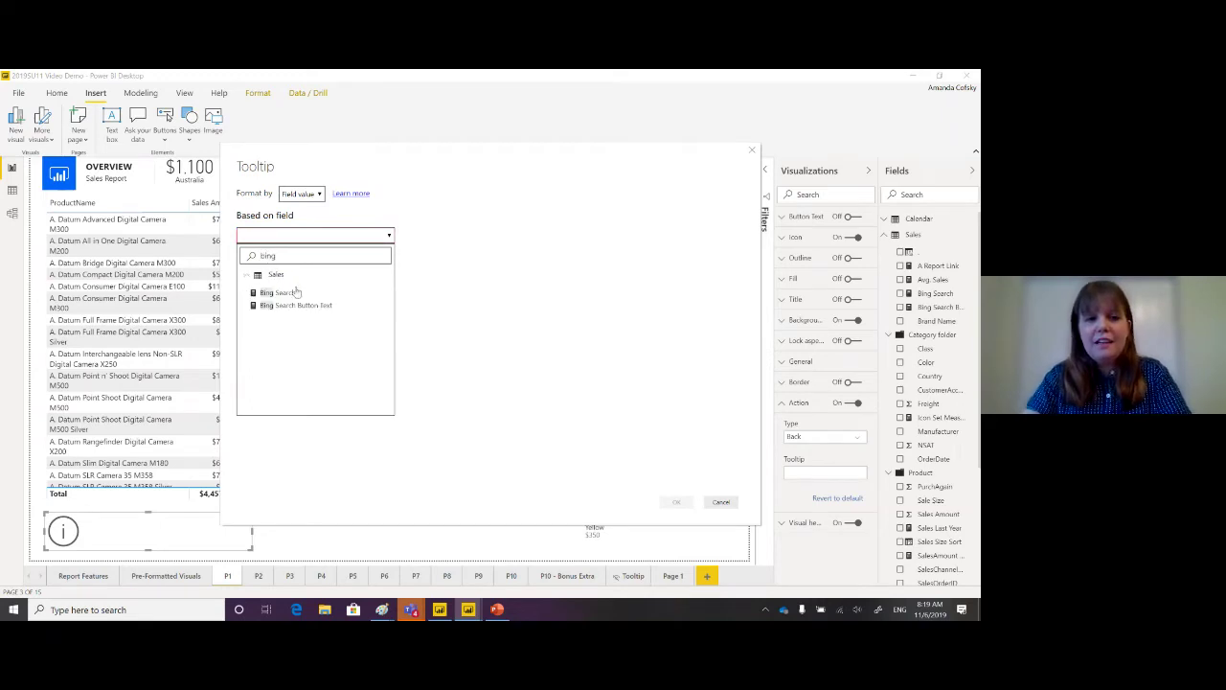
{"action": "left_click", "coordinate": [290, 293]}
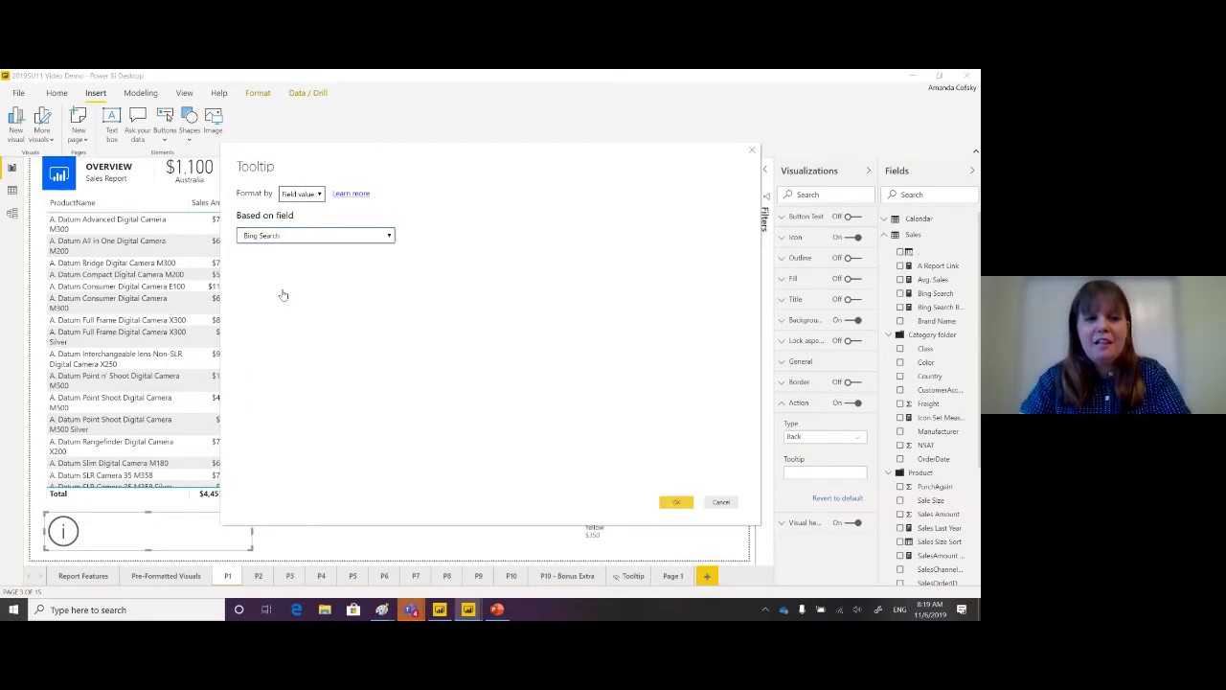
{"action": "left_click", "coordinate": [674, 501]}
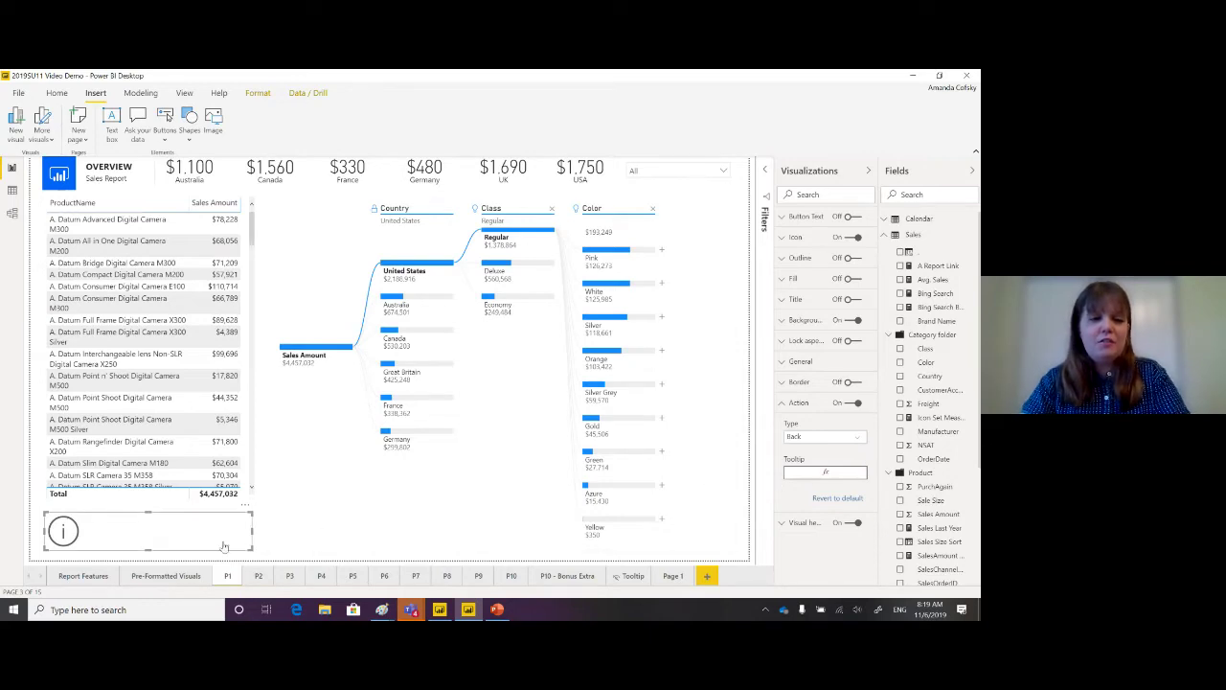
{"action": "mouse_move", "coordinate": [81, 534]}
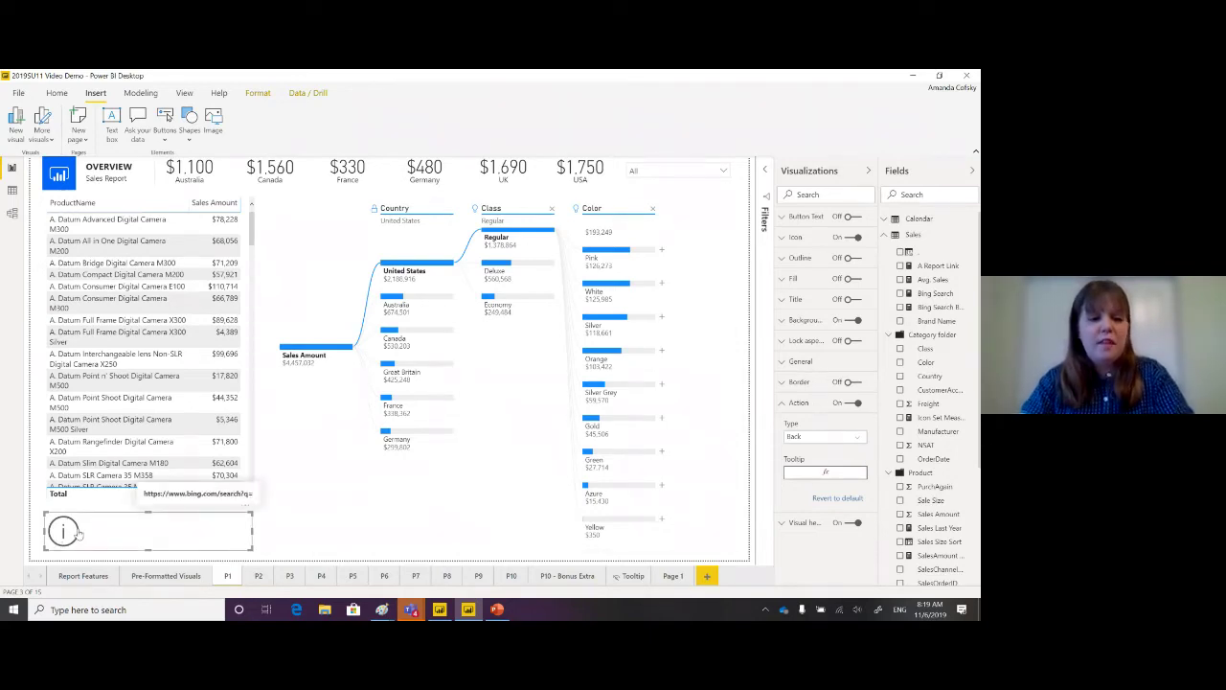
Set the button's action type to Web URL and base the URL on the Bing Search field through conditional formatting.
{"action": "left_click", "coordinate": [805, 404]}
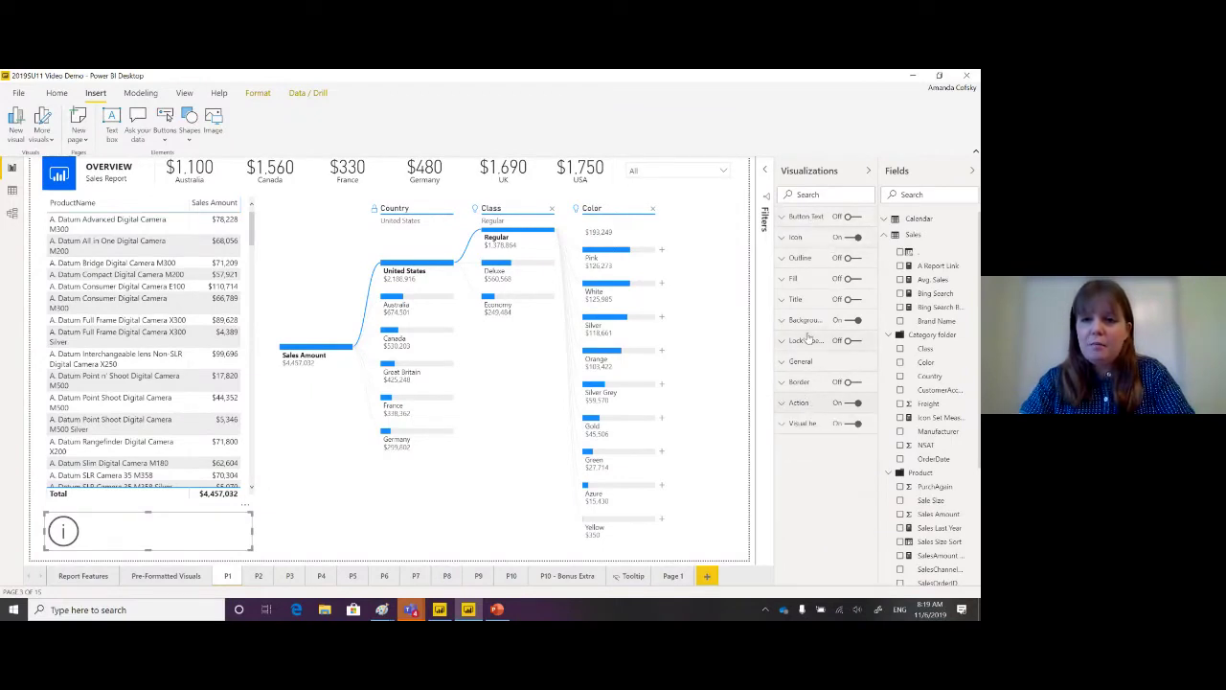
{"action": "left_click", "coordinate": [798, 404]}
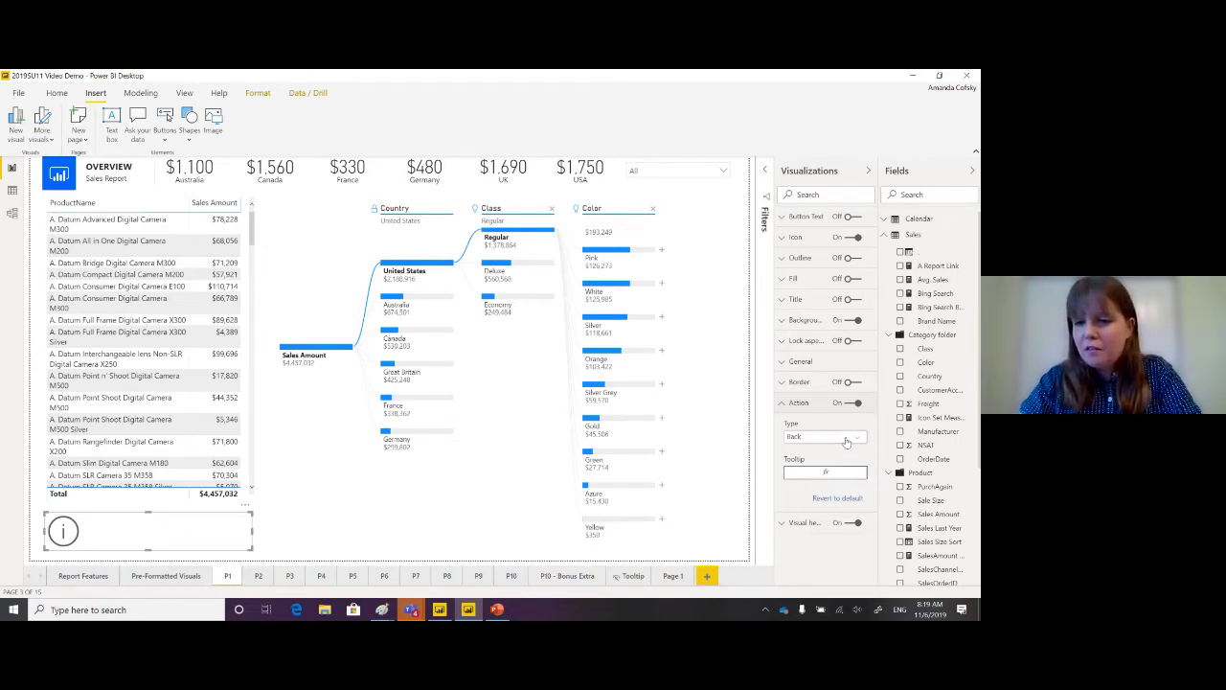
{"action": "left_click", "coordinate": [846, 438]}
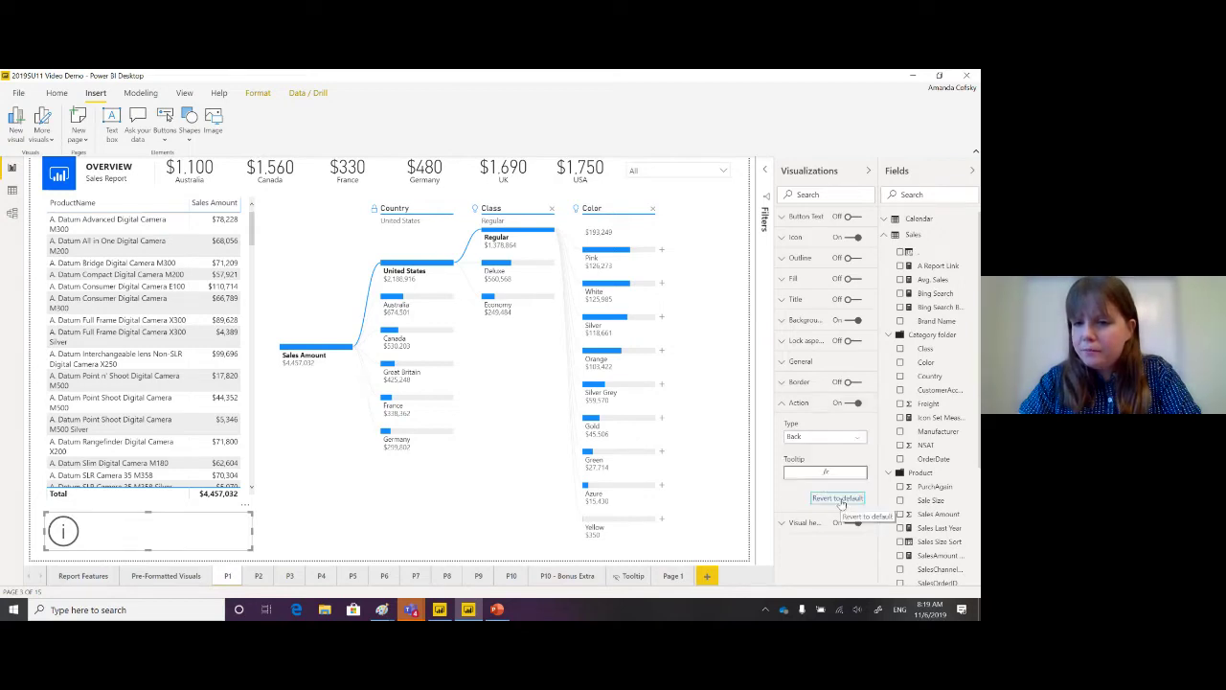
{"action": "left_click", "coordinate": [828, 440]}
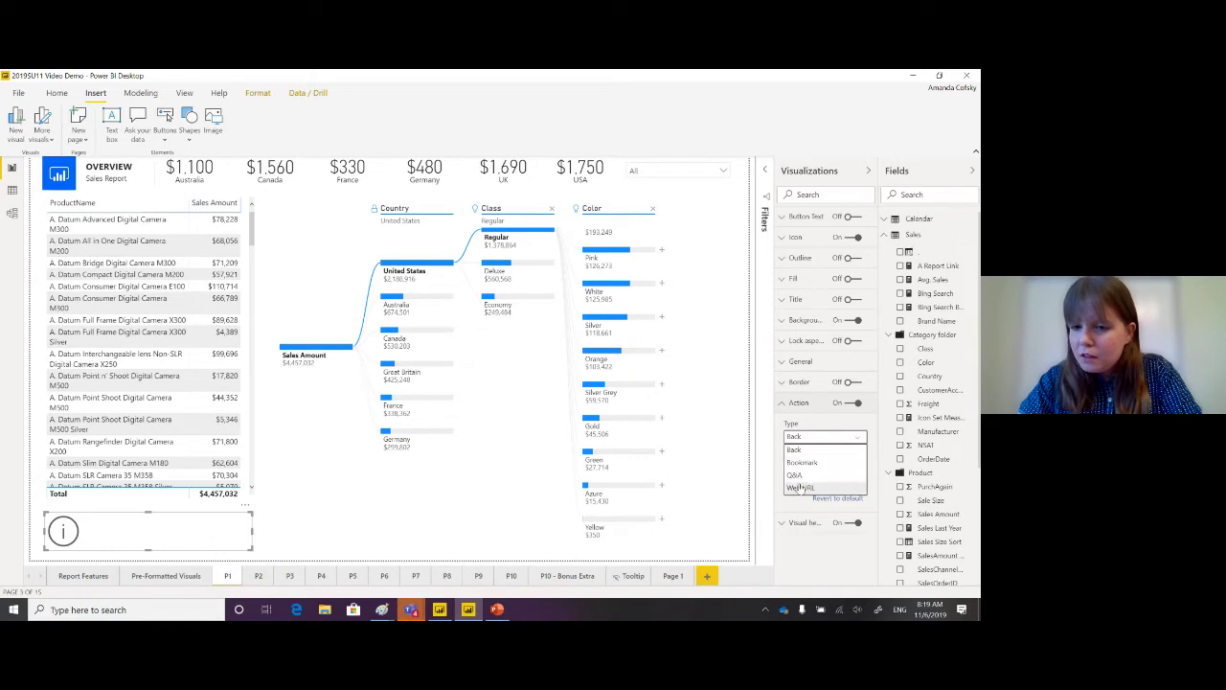
{"action": "left_click", "coordinate": [799, 486]}
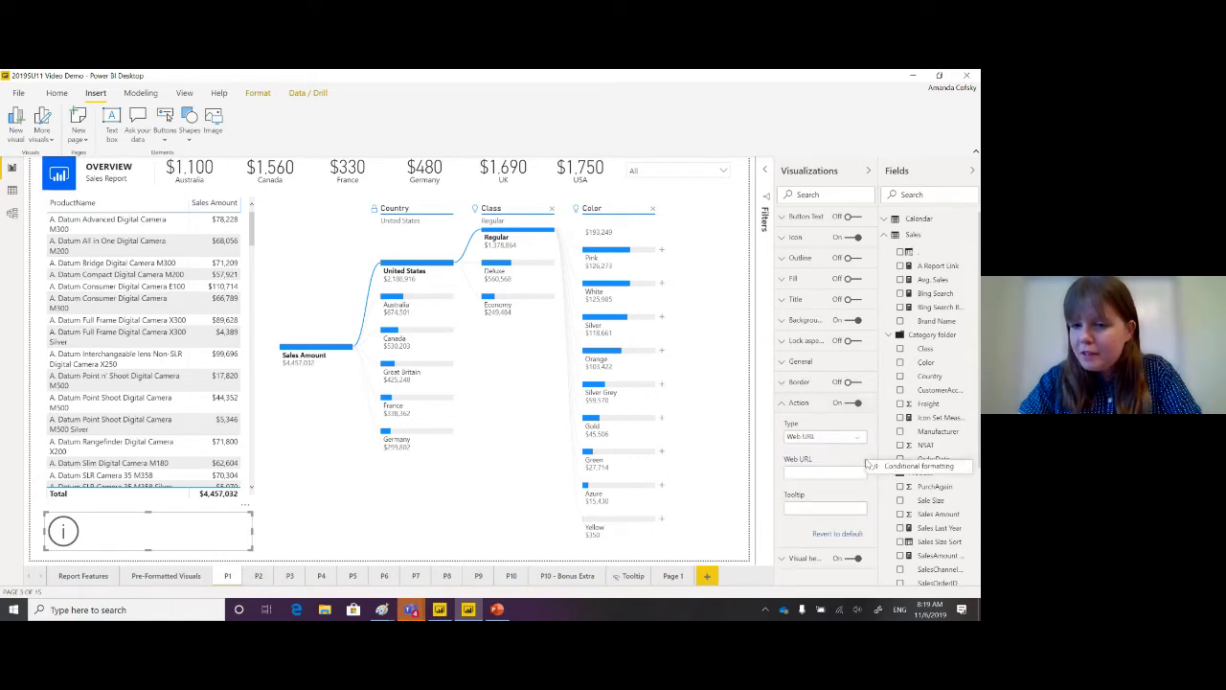
{"action": "left_click", "coordinate": [870, 464]}
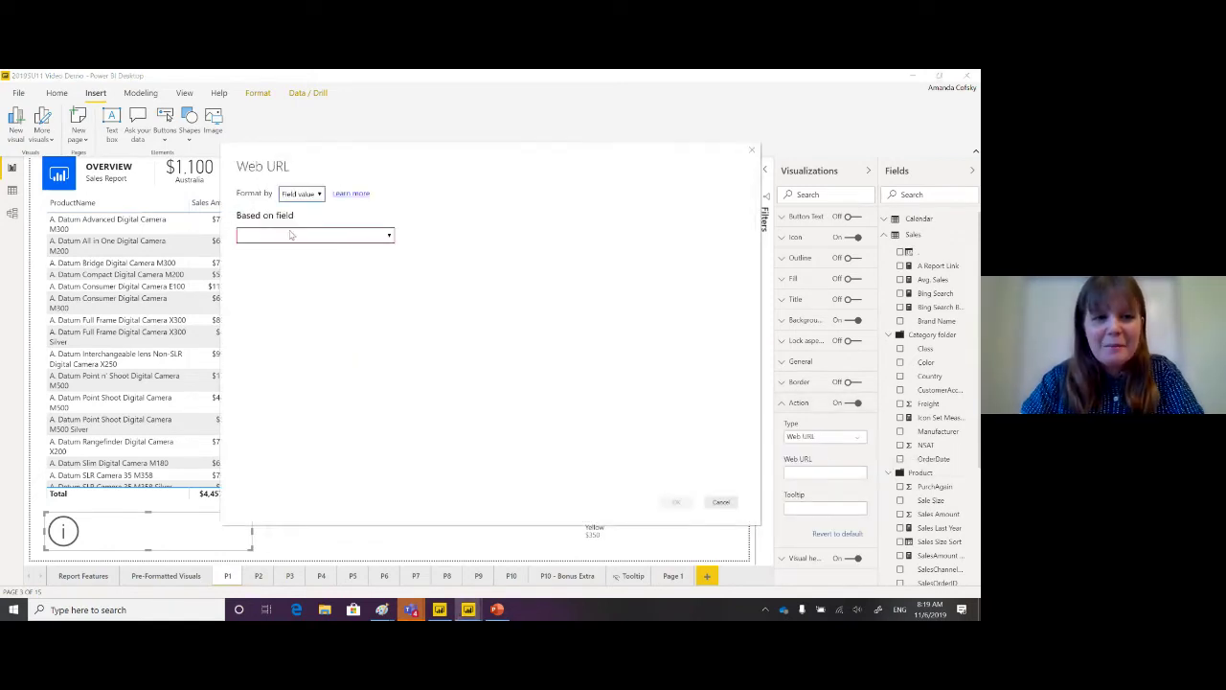
{"action": "left_click", "coordinate": [290, 235]}
{"action": "left_click", "coordinate": [276, 256]}
{"action": "type", "text": "bing"}
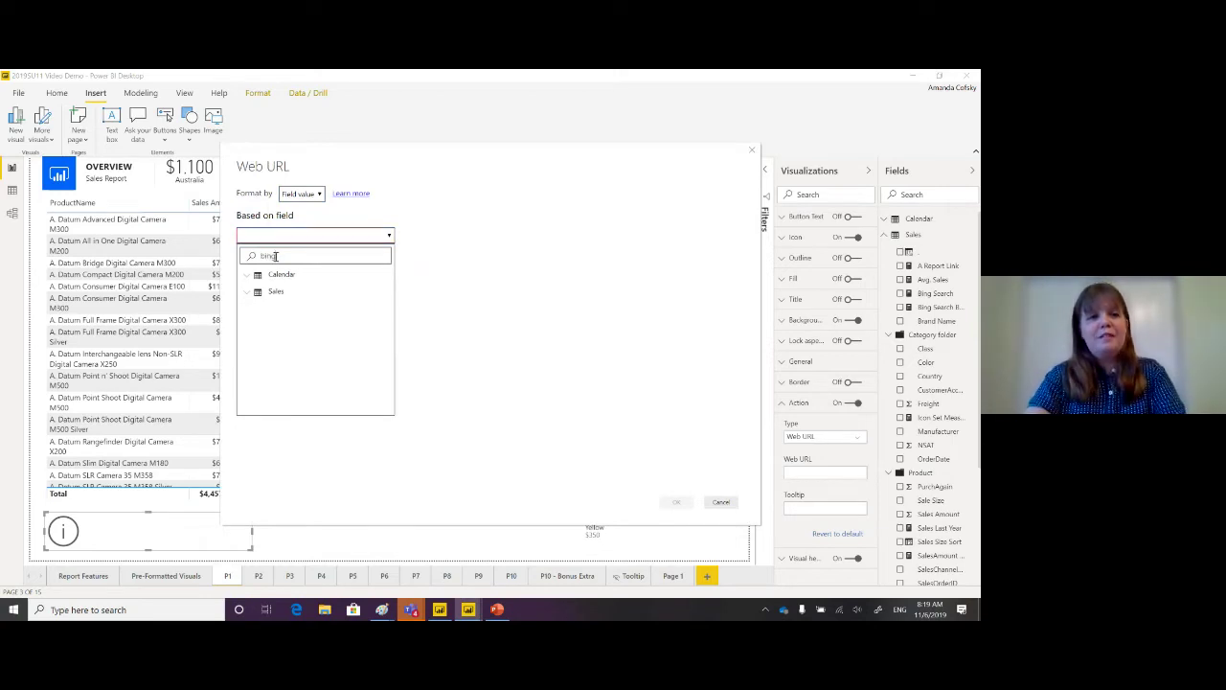
{"action": "left_click", "coordinate": [283, 296]}
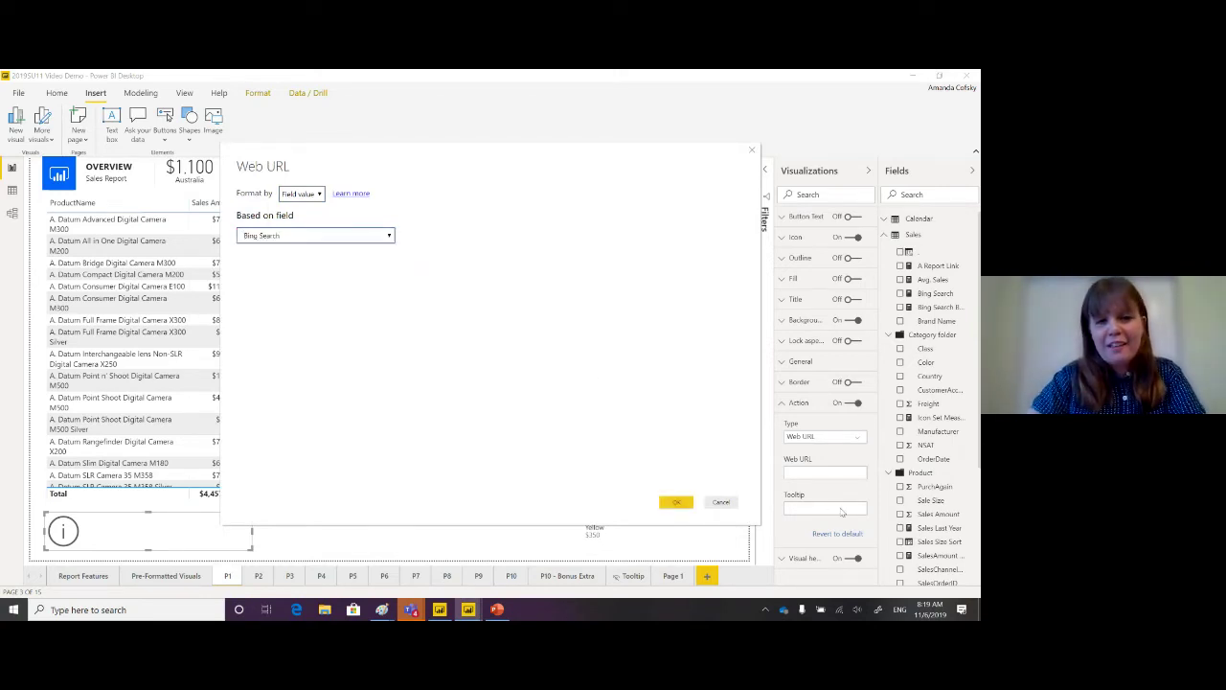
{"action": "left_click", "coordinate": [675, 503]}
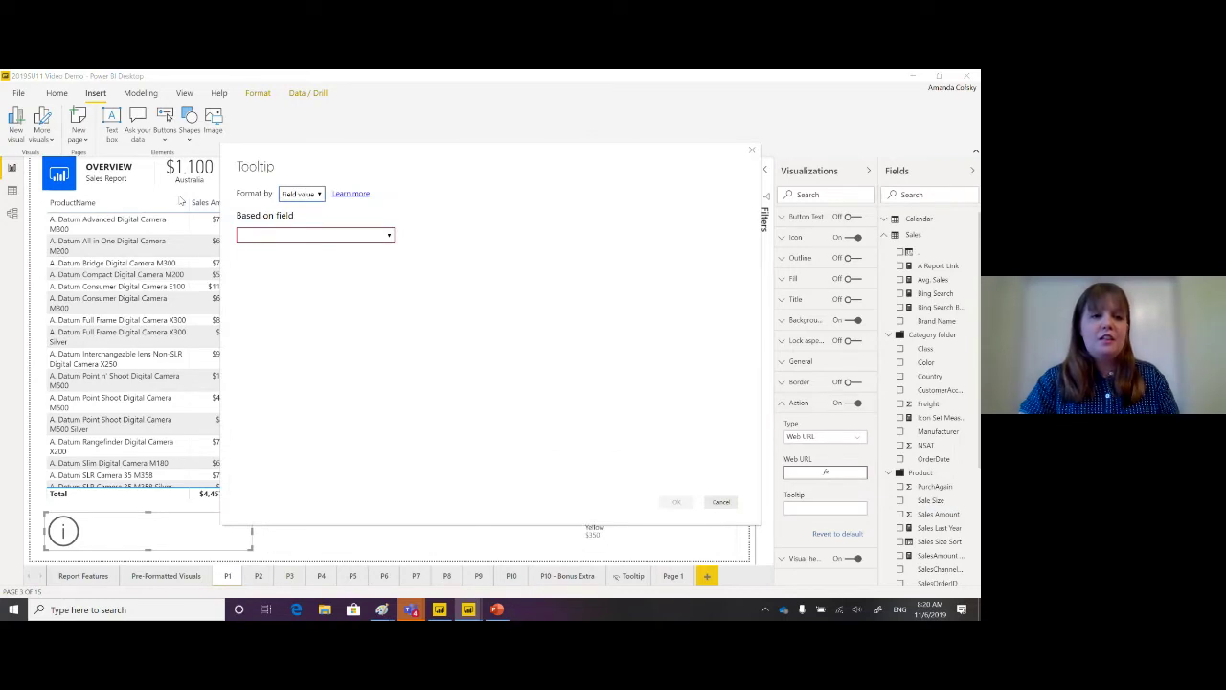
Base the Web URL action's tooltip on the Bing Search field.
{"action": "left_click", "coordinate": [308, 240]}
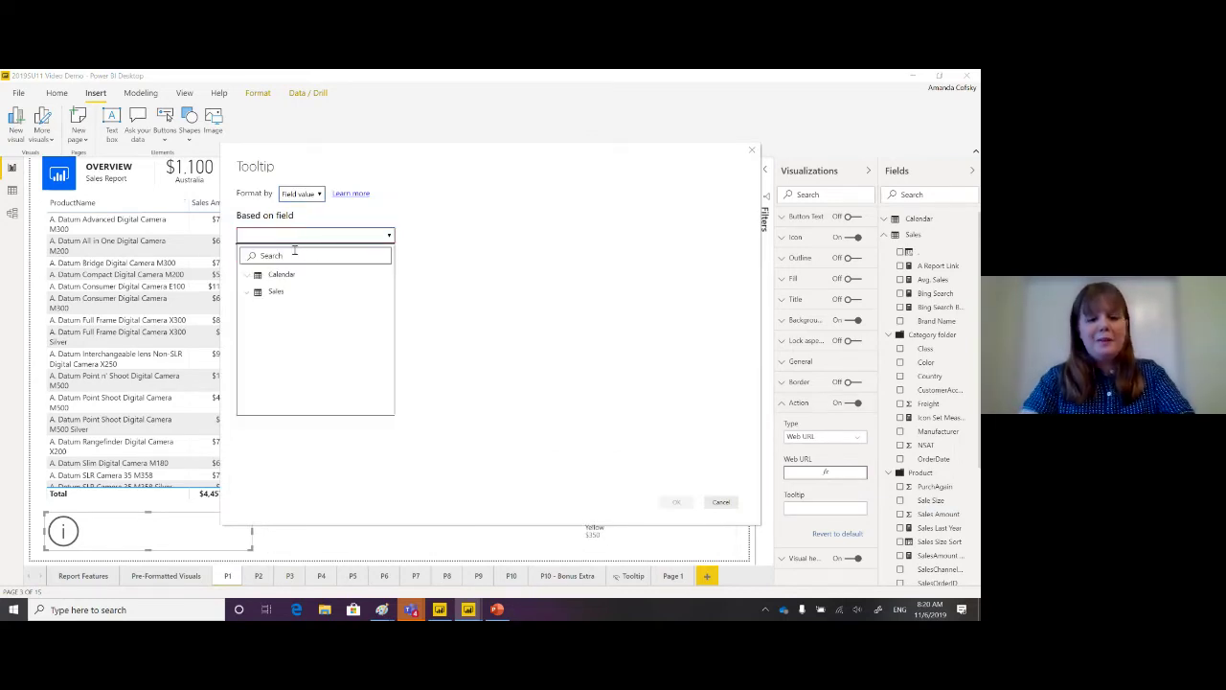
{"action": "type", "text": "ti"}
{"action": "type", "text": "ng"}
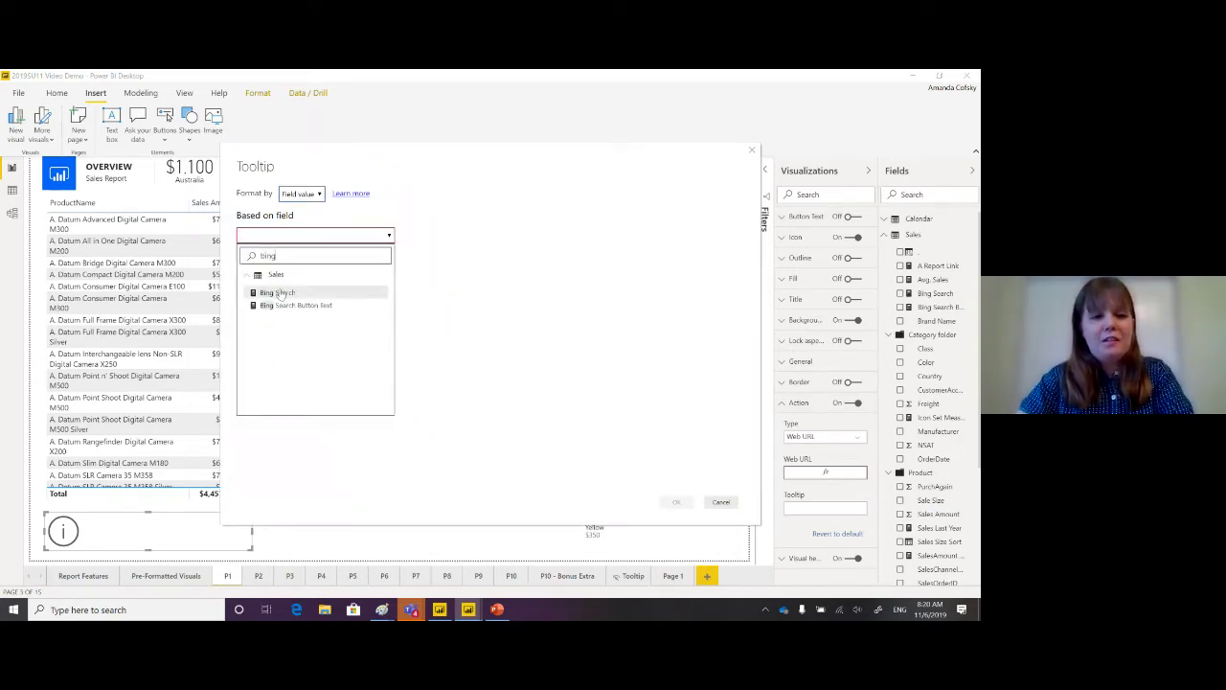
{"action": "left_click", "coordinate": [277, 292]}
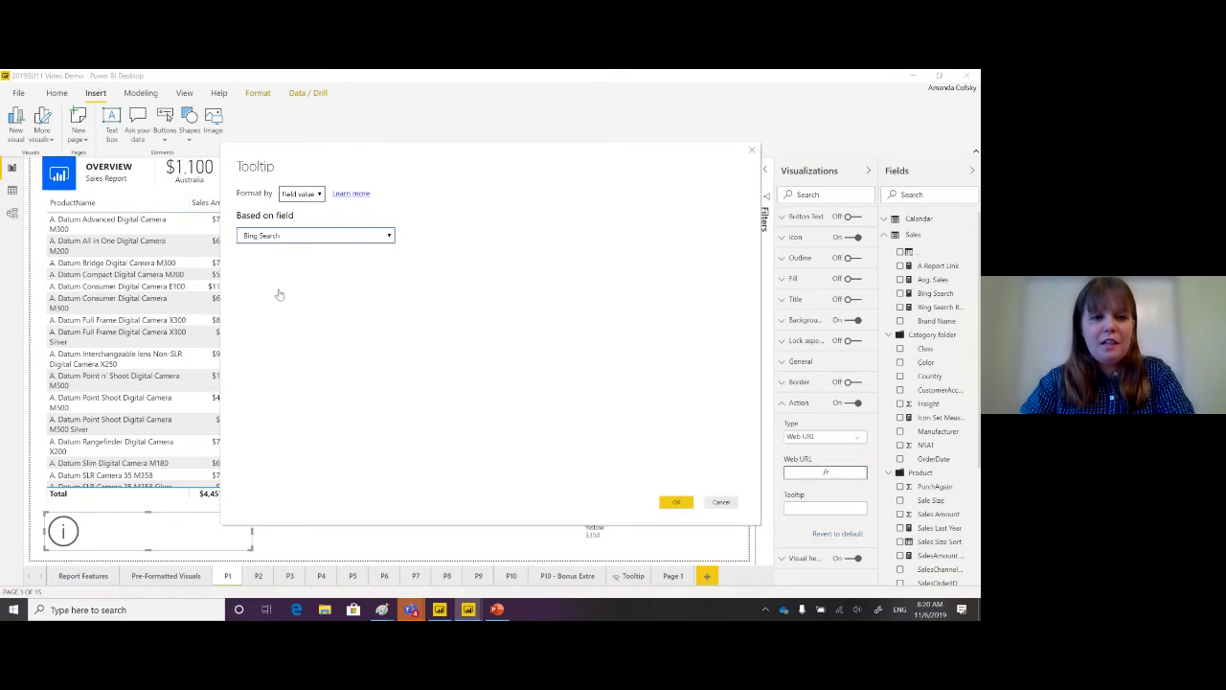
{"action": "left_click", "coordinate": [676, 502]}
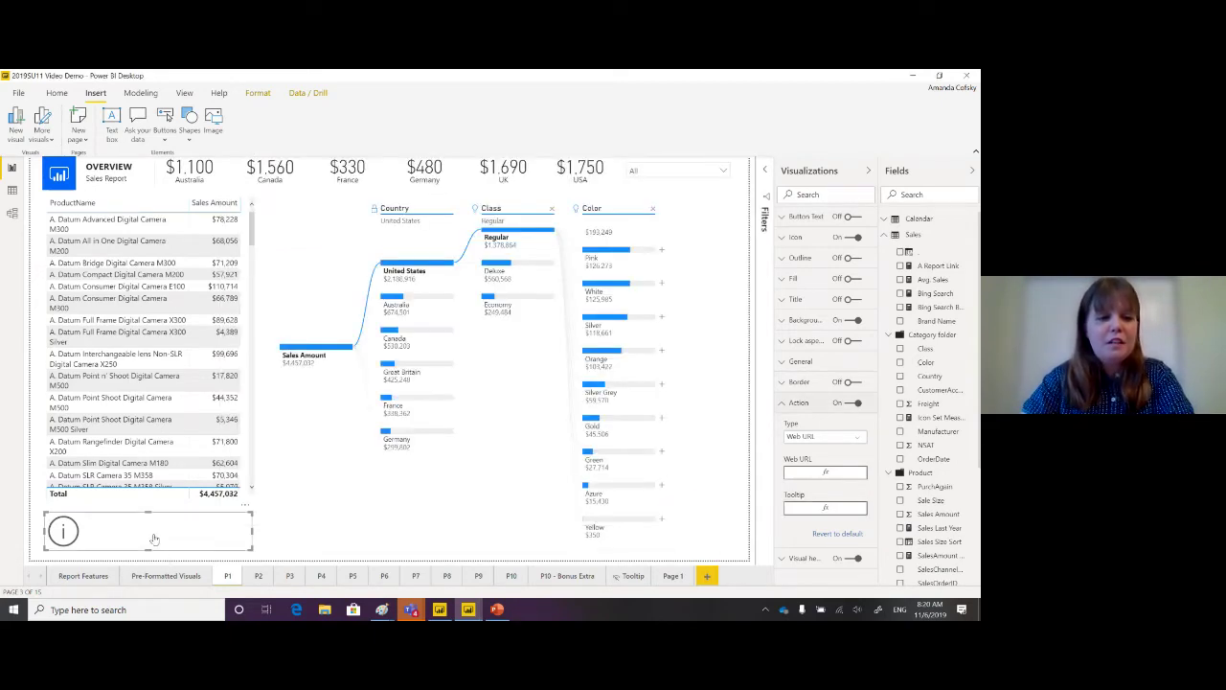
Filter the report page's manufacturer slicer to A. Datum and check the tooltip on the Information button.
{"action": "left_click", "coordinate": [656, 171]}
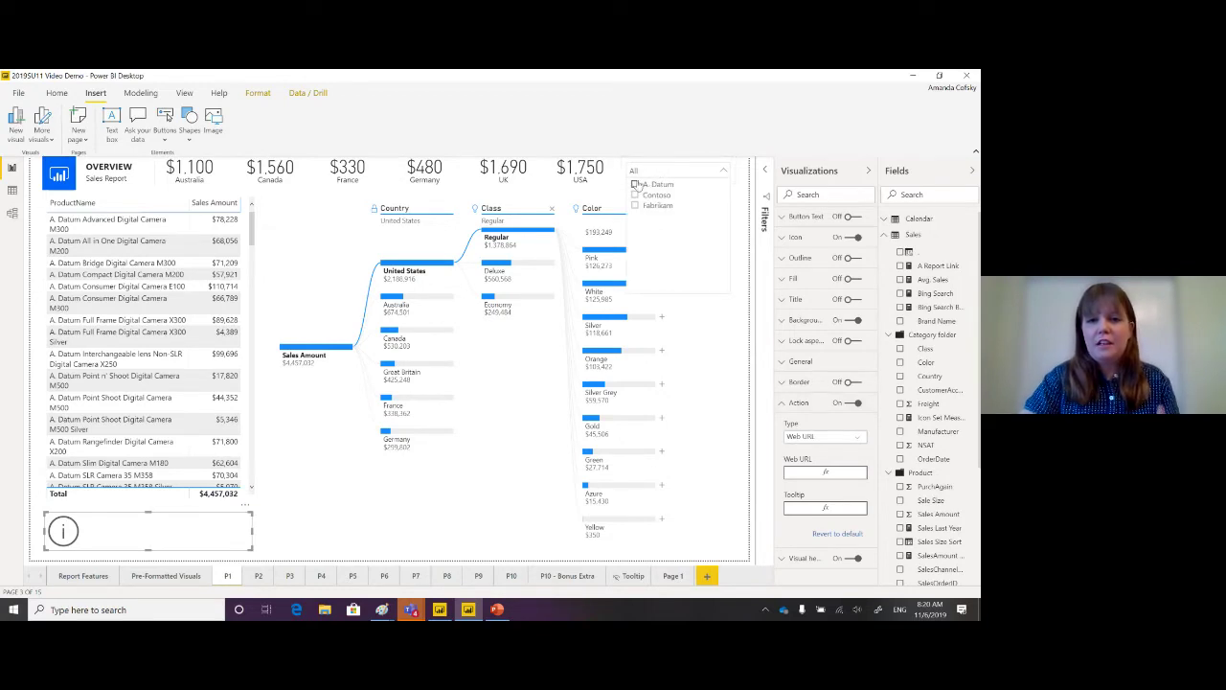
{"action": "left_click", "coordinate": [635, 184]}
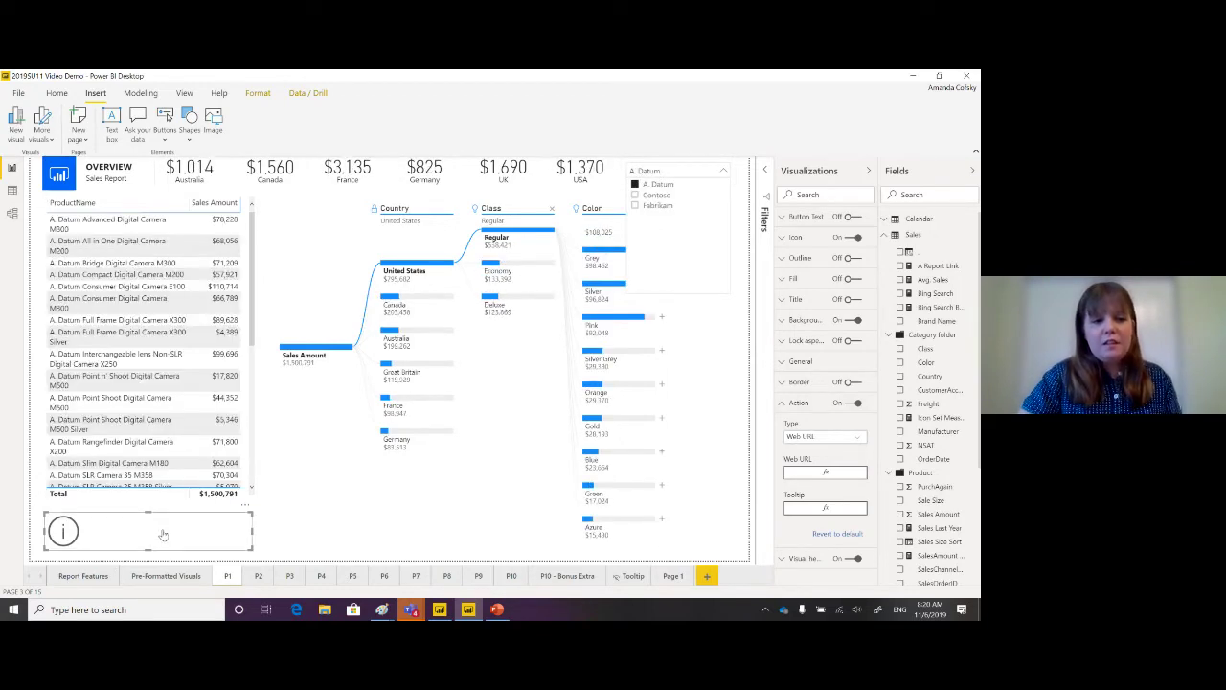
{"action": "mouse_move", "coordinate": [163, 535]}
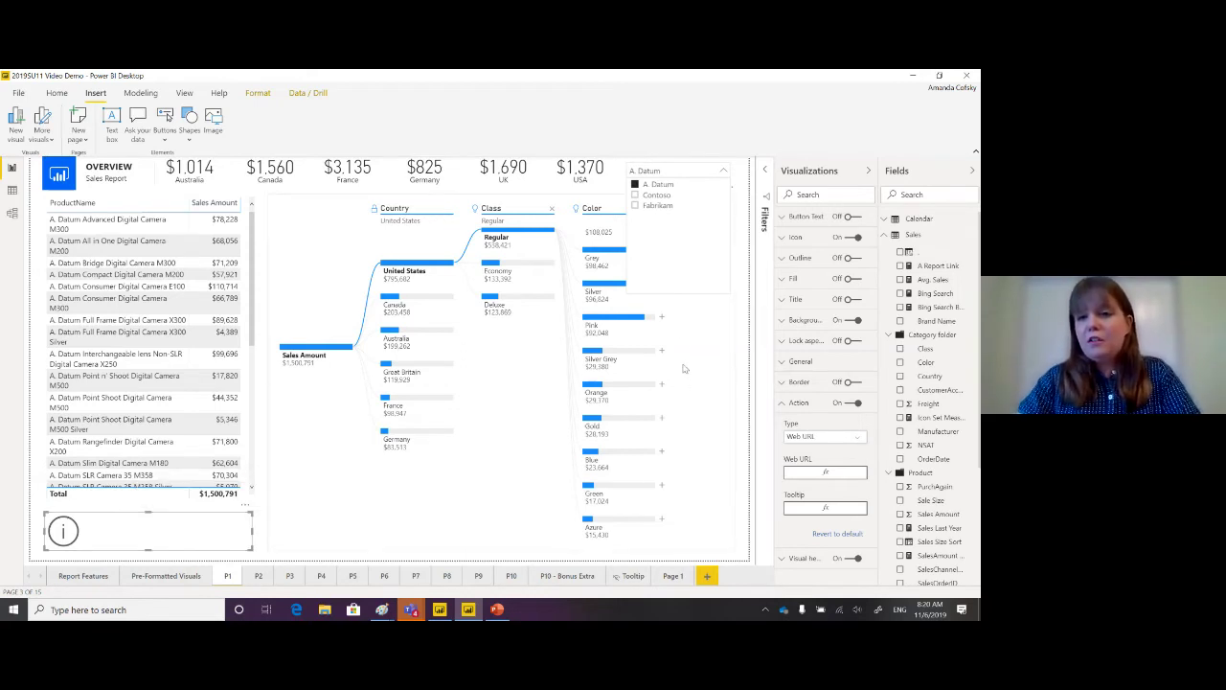
Turn on the Information button's text and base it on the Bing Search Button Text field through conditional formatting.
{"action": "left_click", "coordinate": [847, 217]}
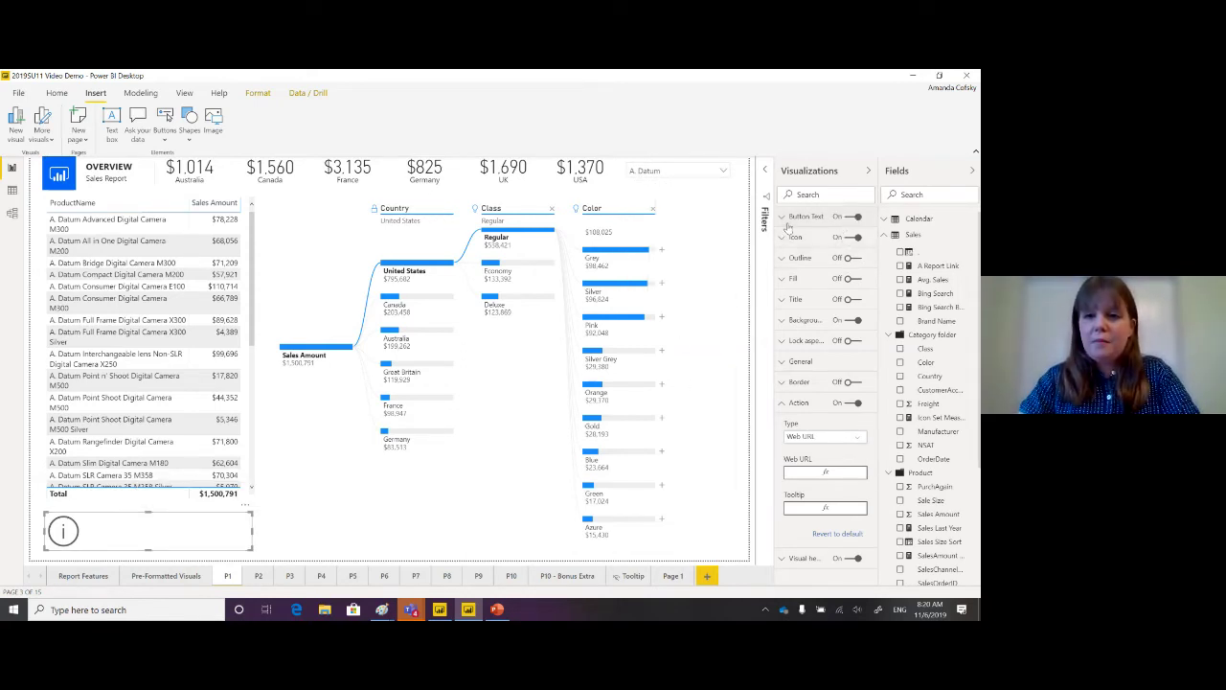
{"action": "left_click", "coordinate": [787, 220]}
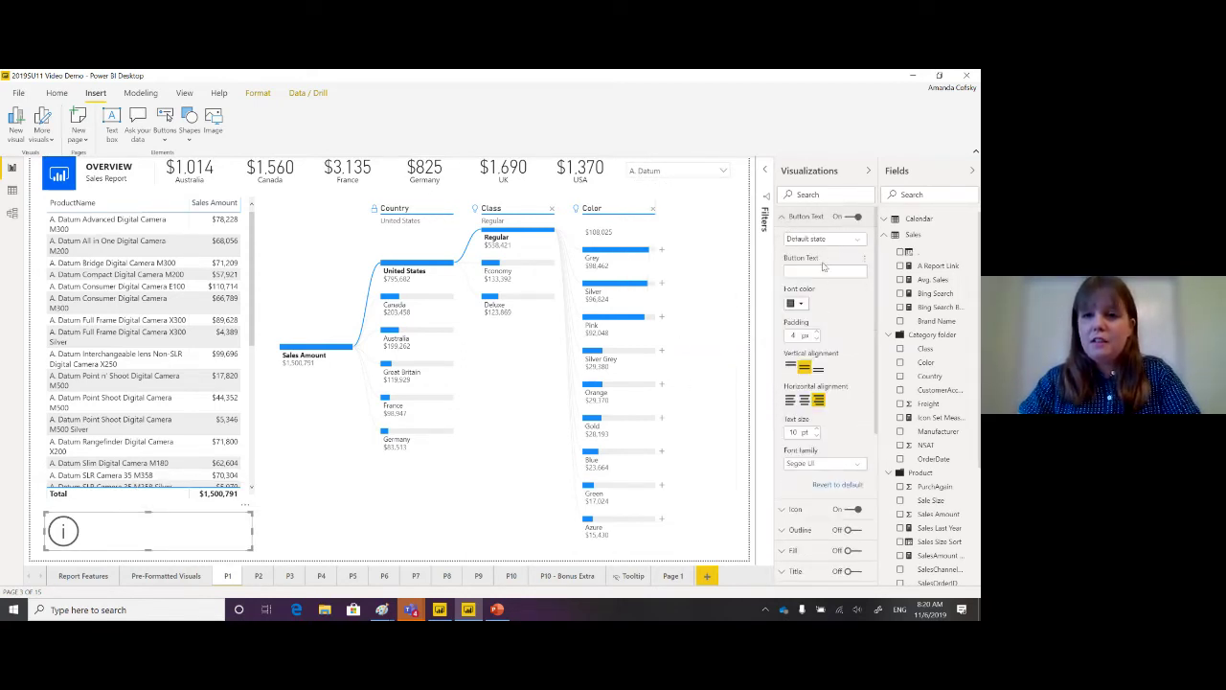
{"action": "left_click", "coordinate": [867, 264]}
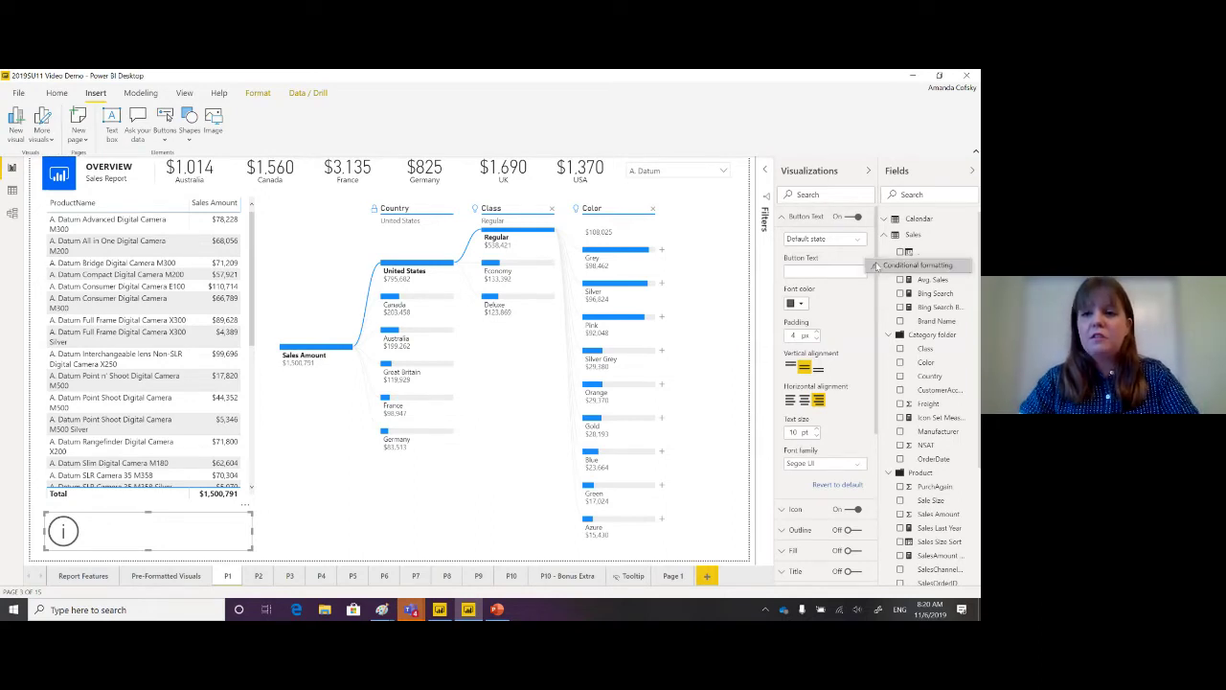
{"action": "left_click", "coordinate": [877, 266]}
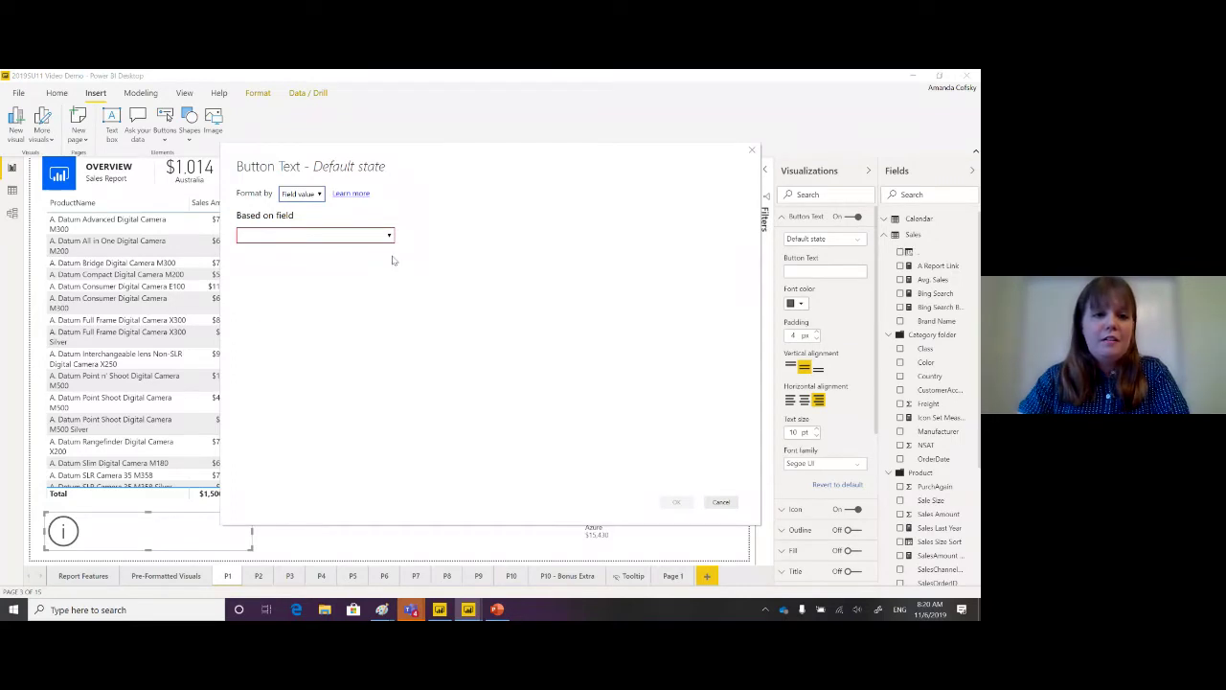
{"action": "left_click", "coordinate": [371, 237]}
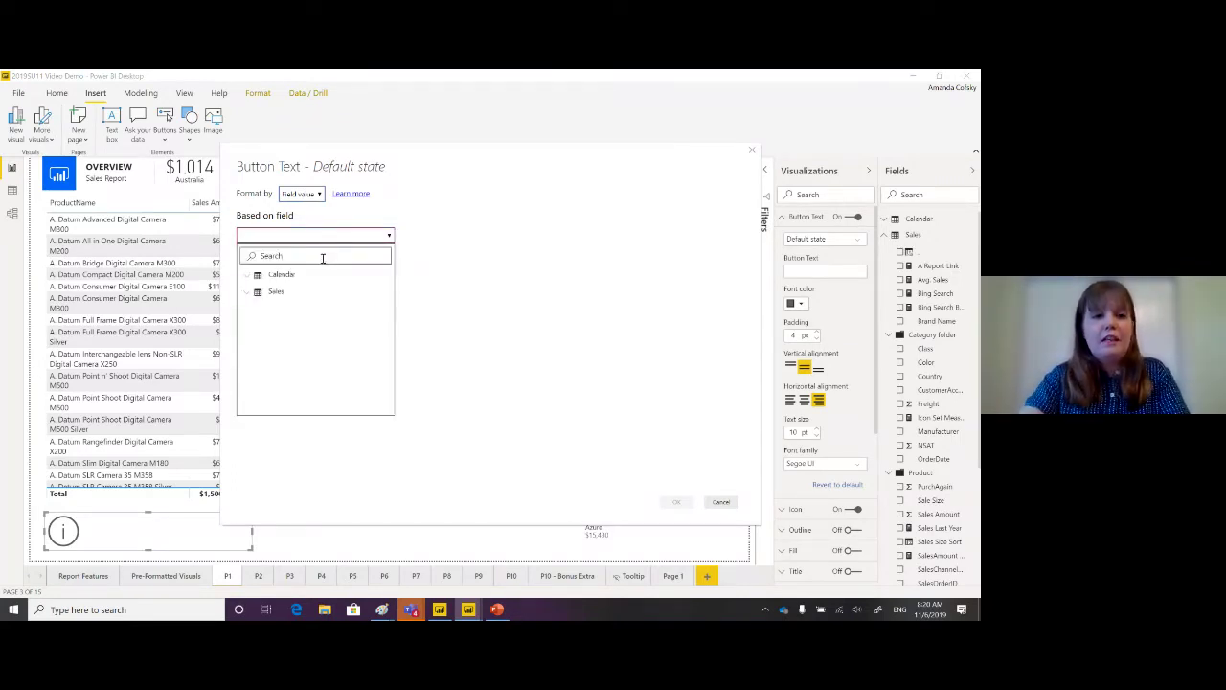
{"action": "type", "text": "bing"}
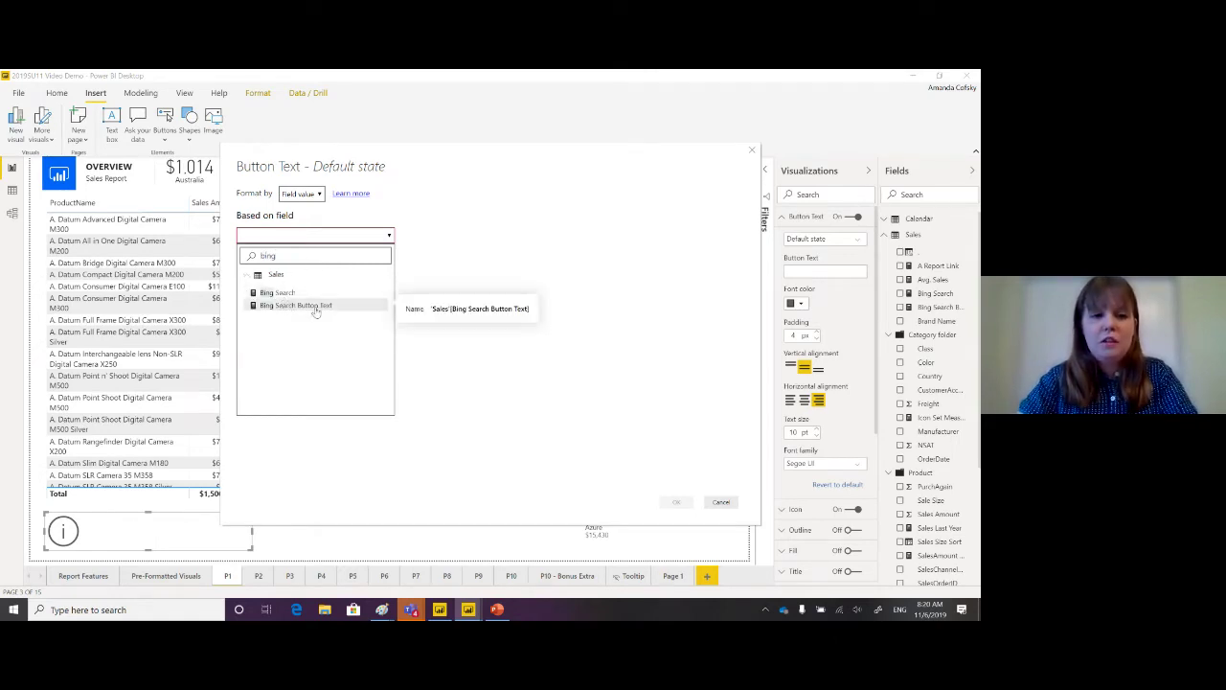
{"action": "left_click", "coordinate": [315, 305]}
{"action": "left_click", "coordinate": [676, 502]}
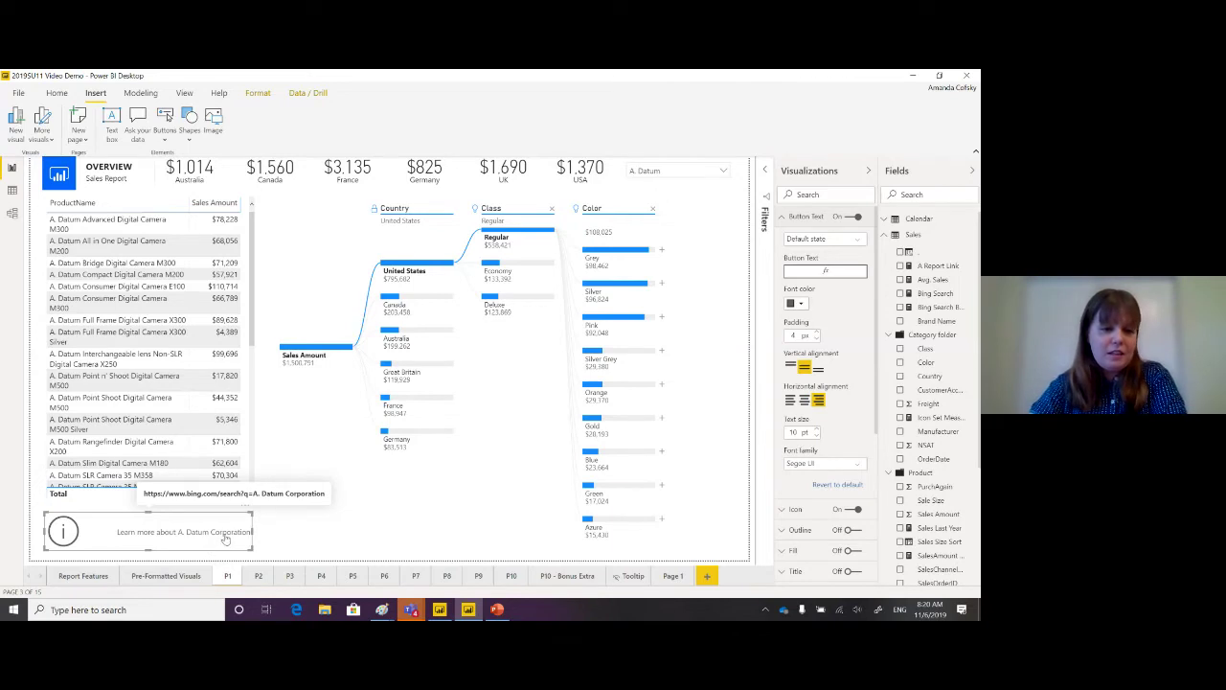
Filter the report page's manufacturer slicer to Contoso and switch to the feature list slide in PowerPoint.
{"action": "left_click", "coordinate": [651, 173]}
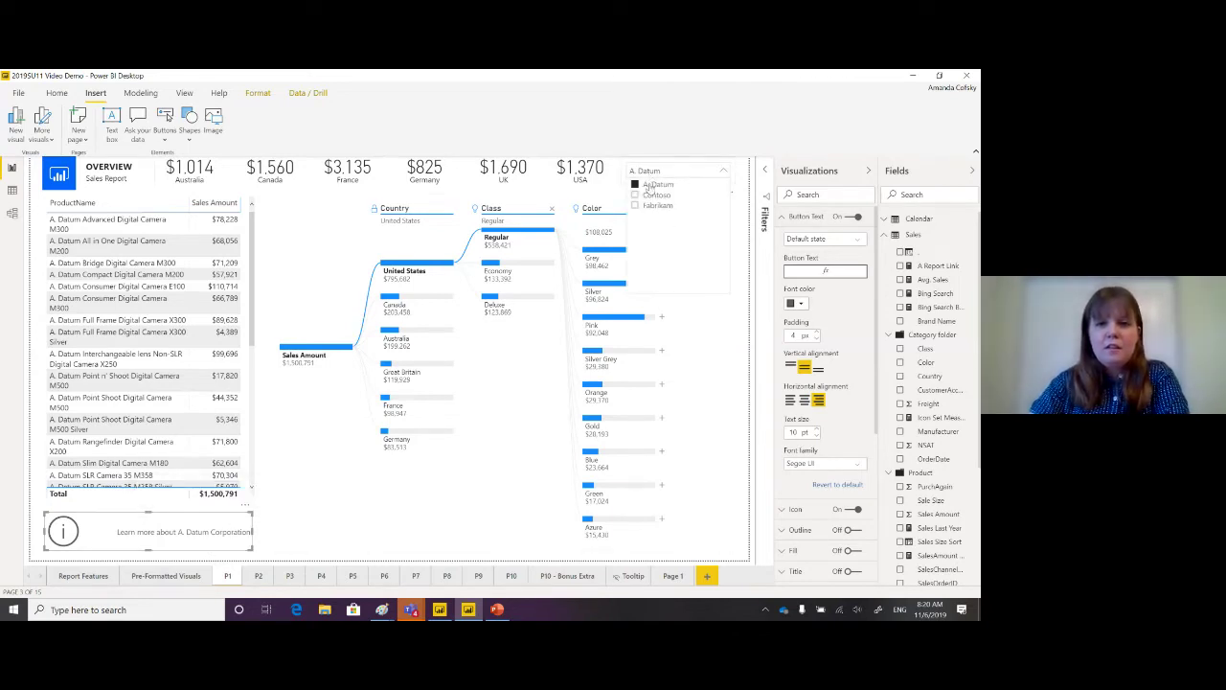
{"action": "left_click", "coordinate": [644, 196]}
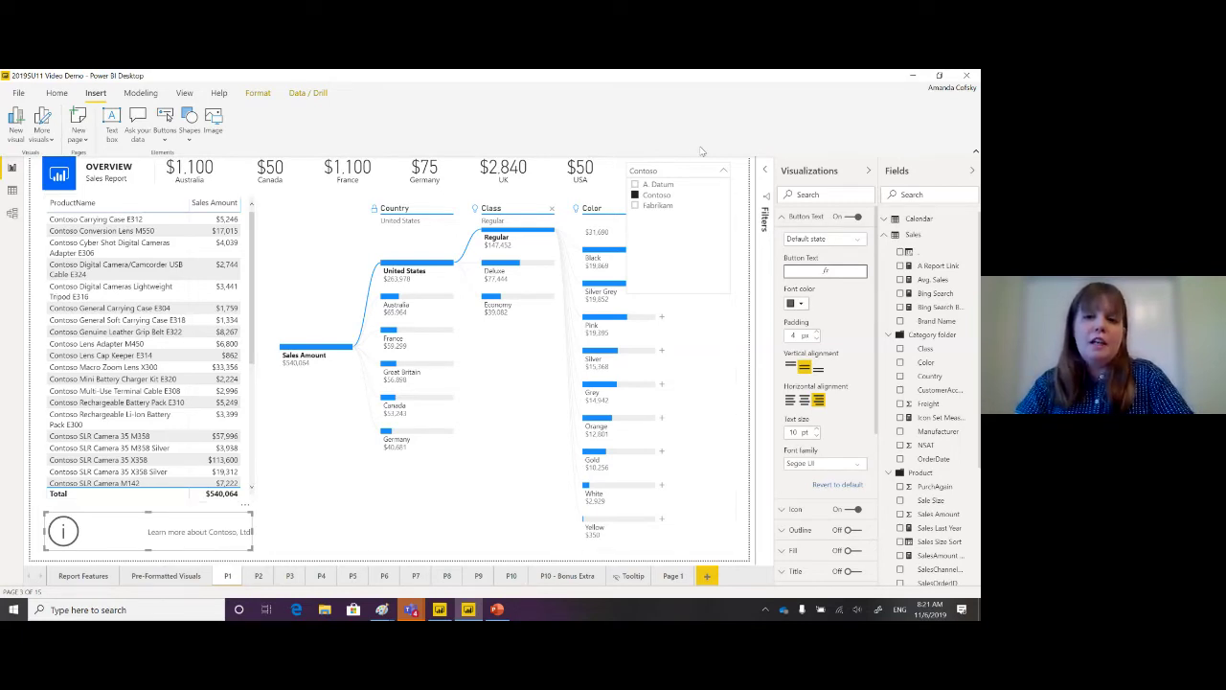
{"action": "left_click", "coordinate": [723, 171]}
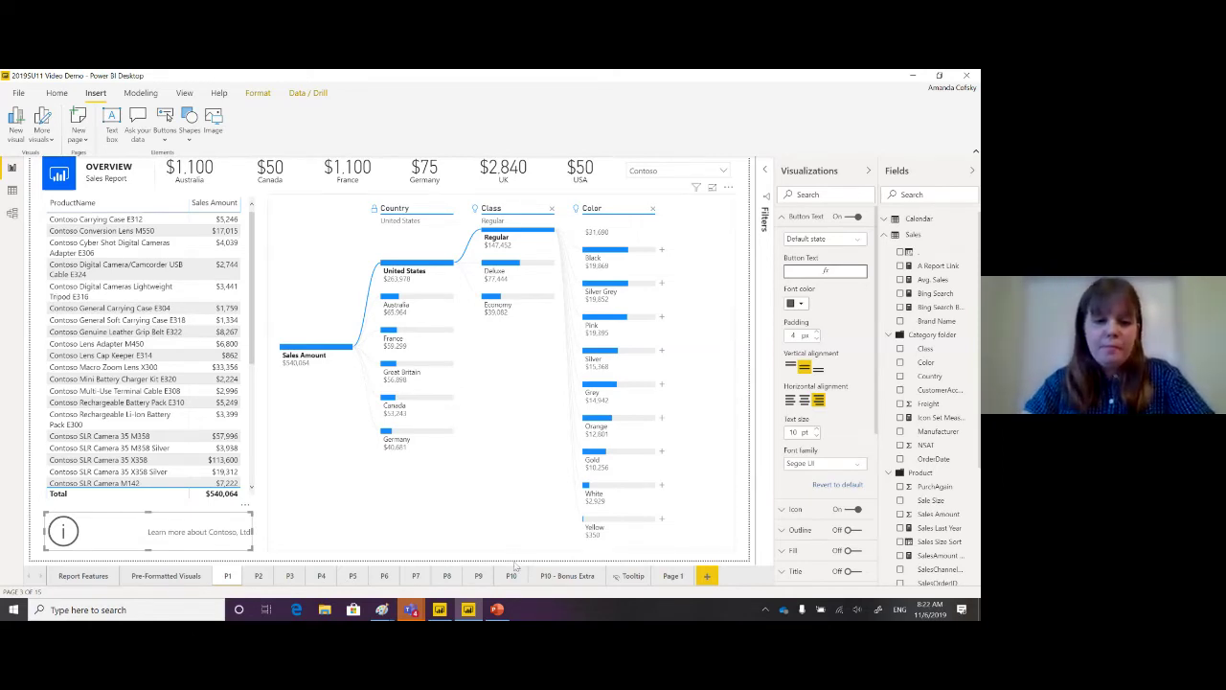
{"action": "left_click", "coordinate": [496, 609]}
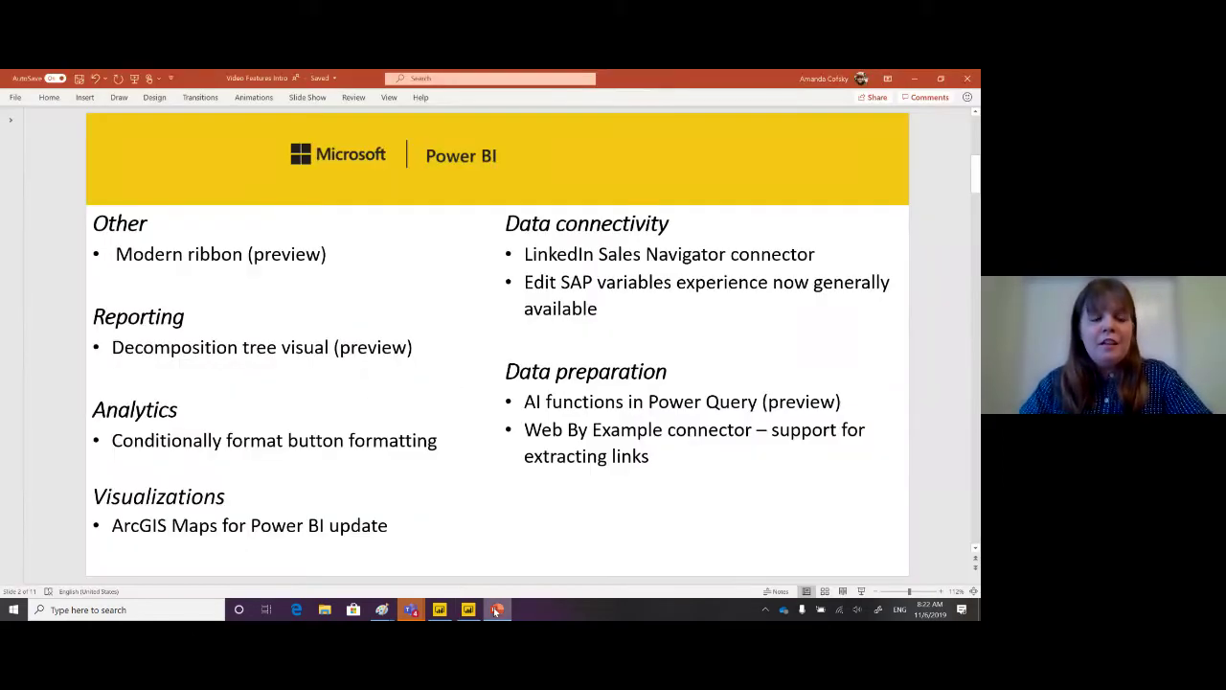
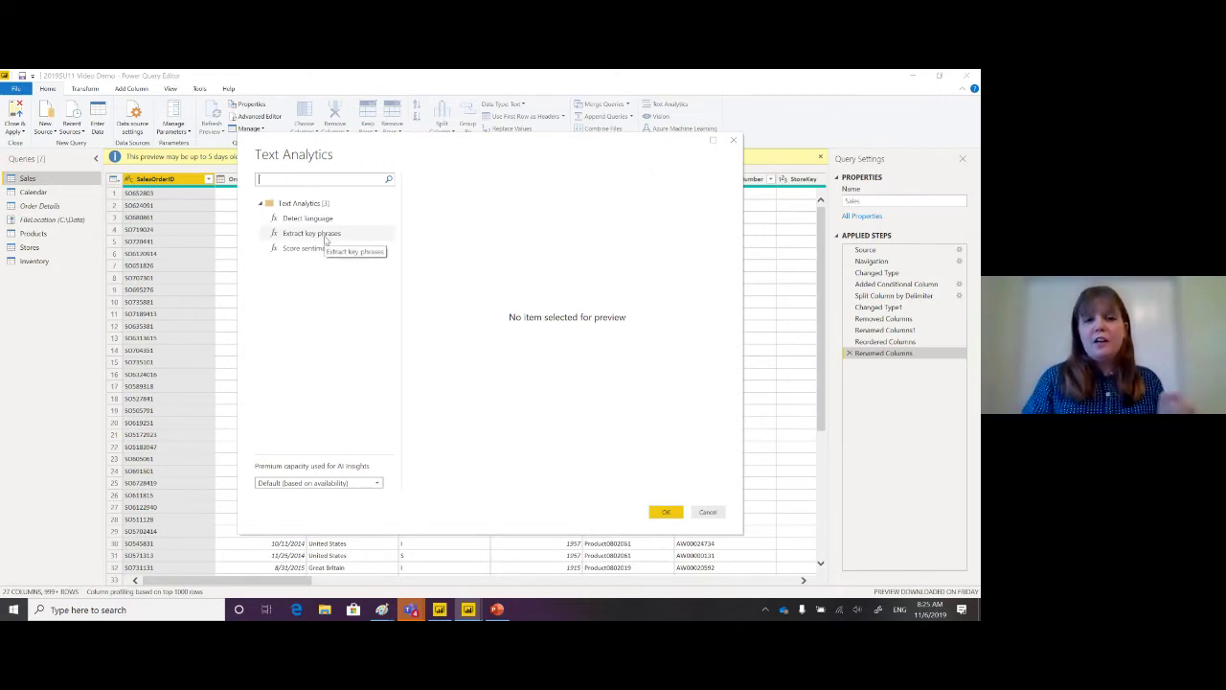
View the Detect language and Extract key phrases functions of Text Analytics, and return to the feature list in PowerPoint.
{"action": "left_click", "coordinate": [316, 218]}
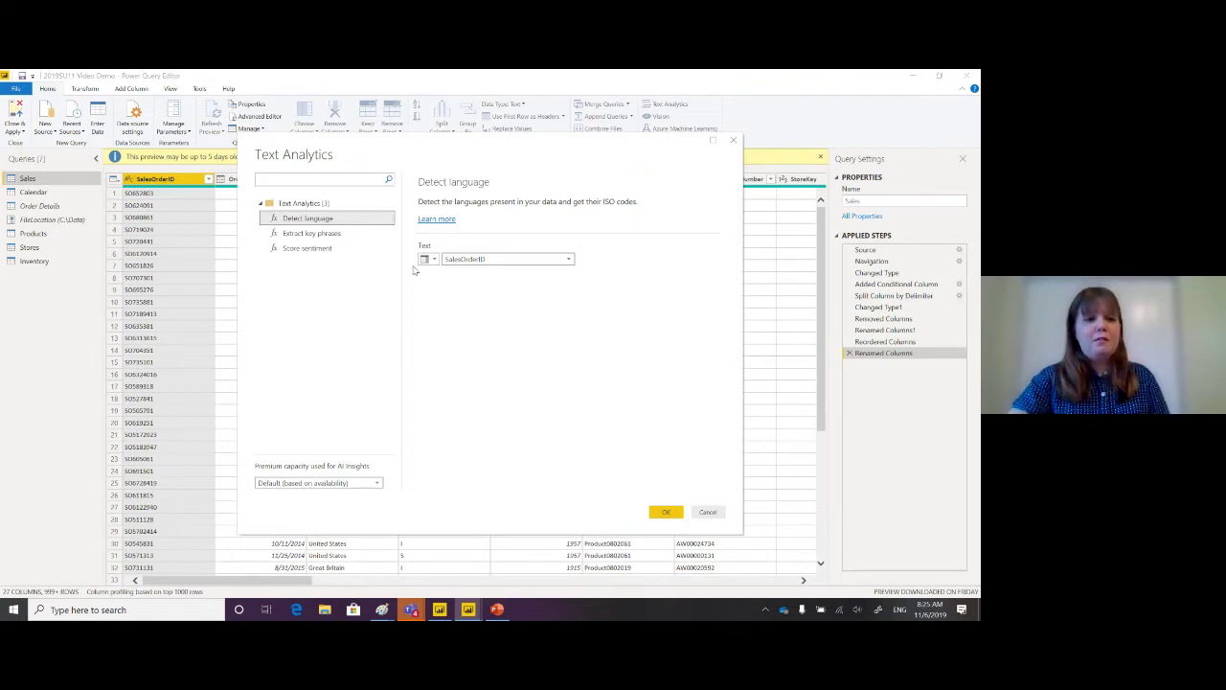
{"action": "left_click", "coordinate": [343, 234]}
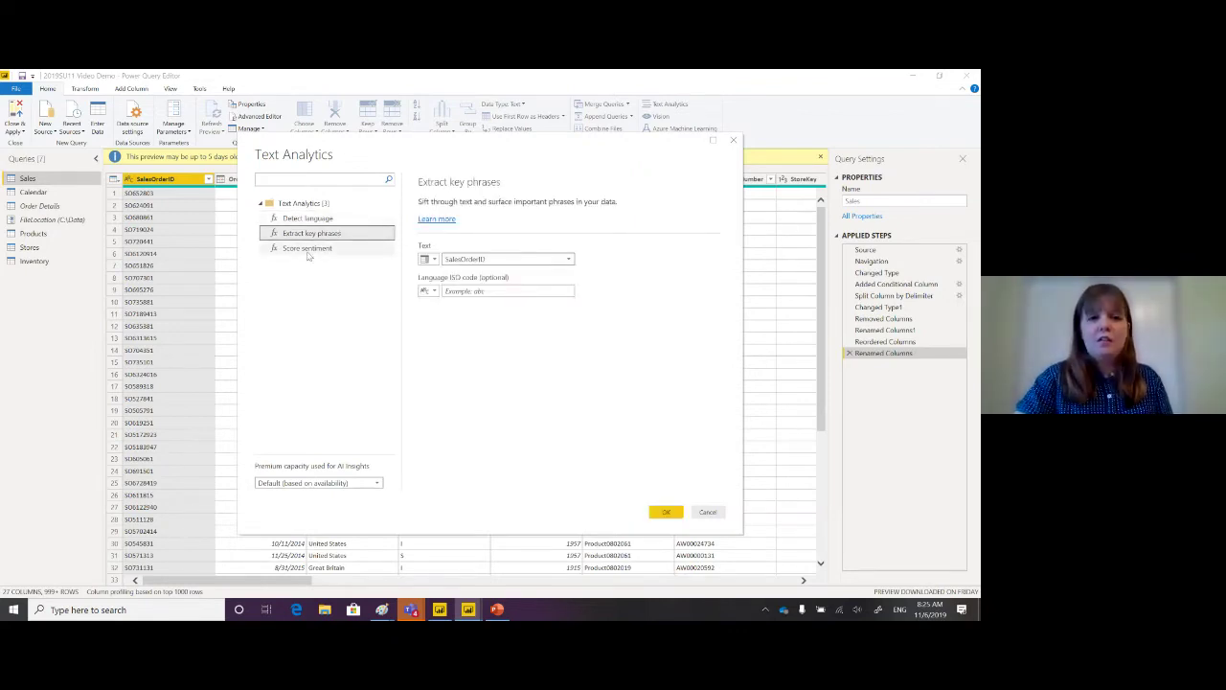
{"action": "left_click", "coordinate": [708, 512]}
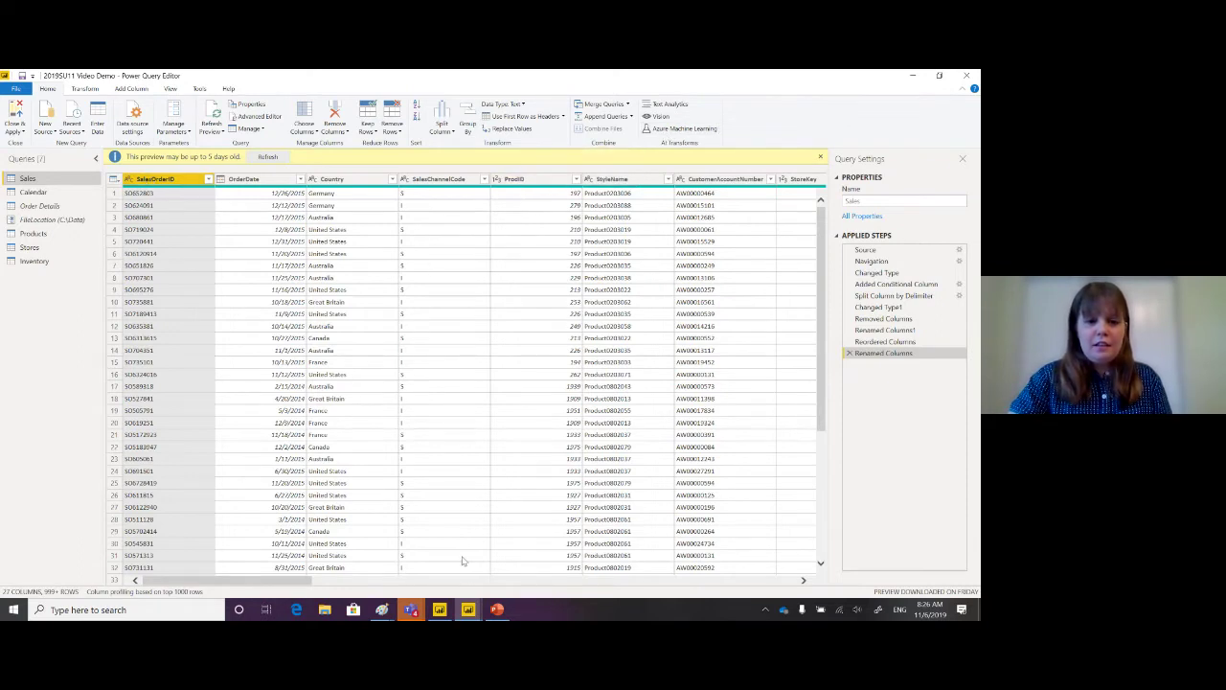
{"action": "left_click", "coordinate": [497, 609]}
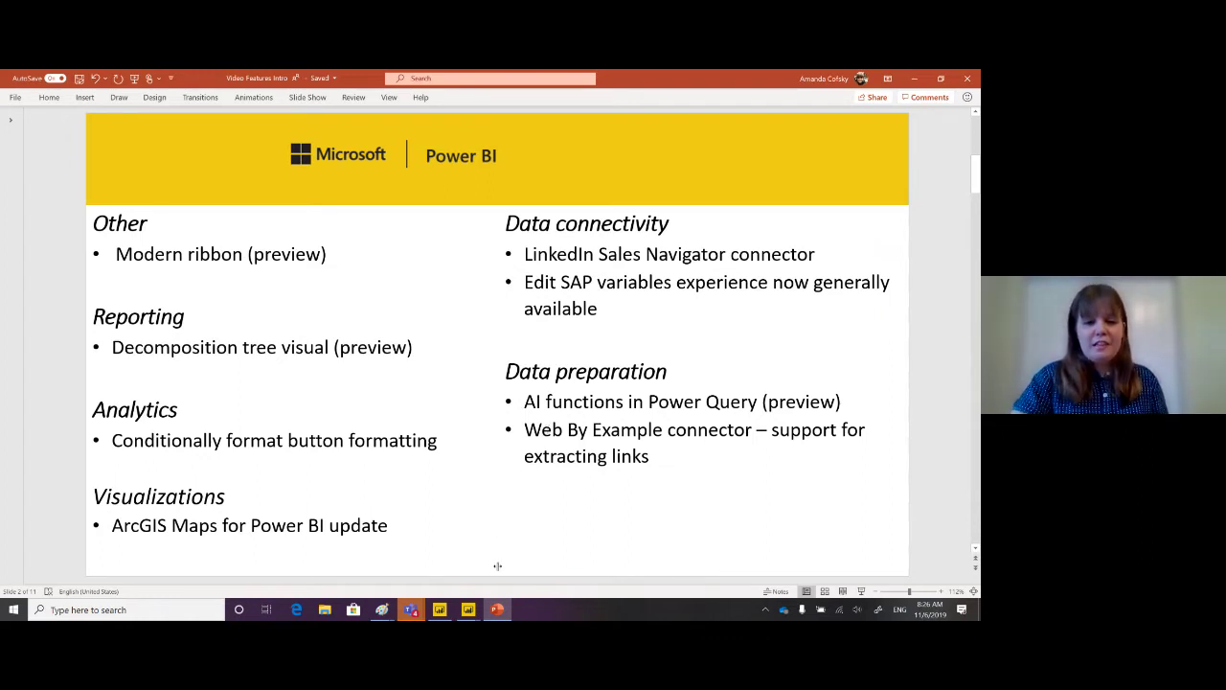
{"action": "mouse_move", "coordinate": [468, 610]}
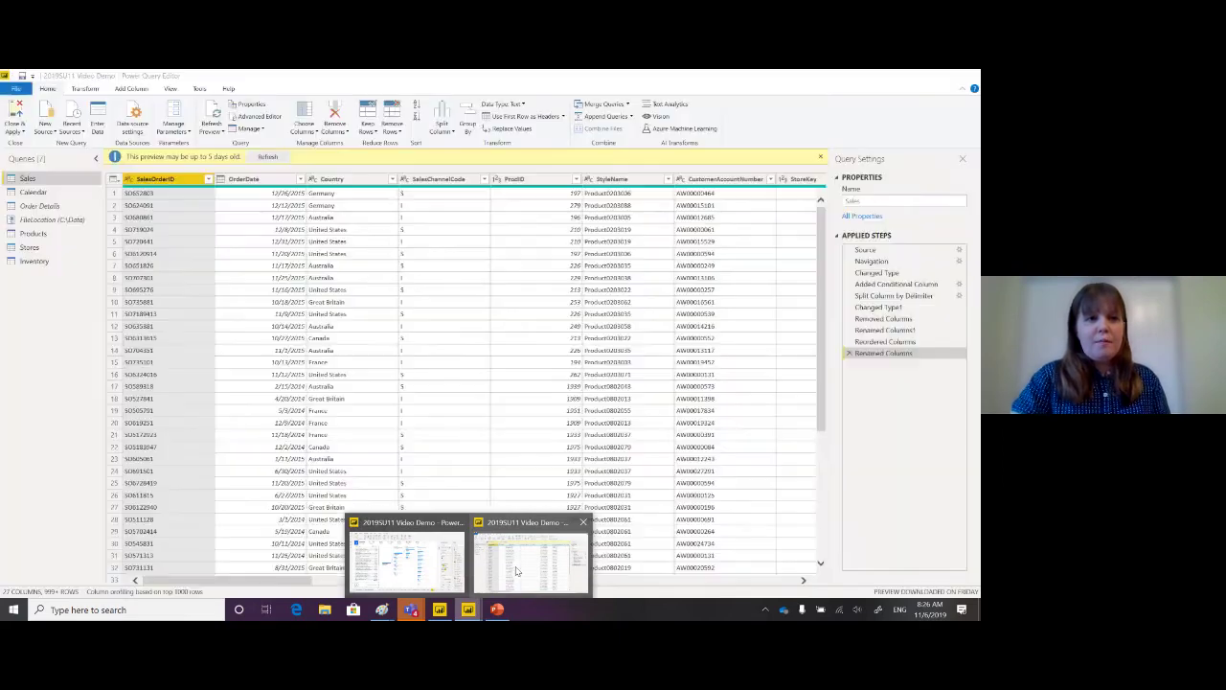
{"action": "left_click", "coordinate": [517, 571]}
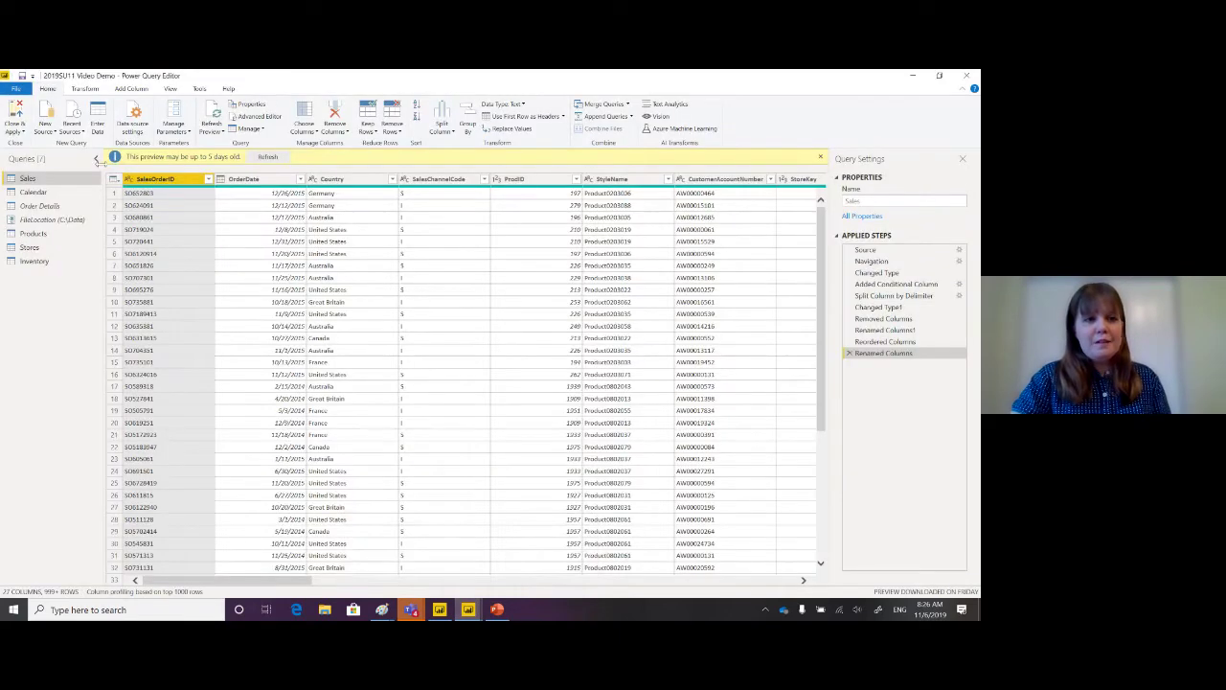
{"action": "left_click", "coordinate": [45, 128]}
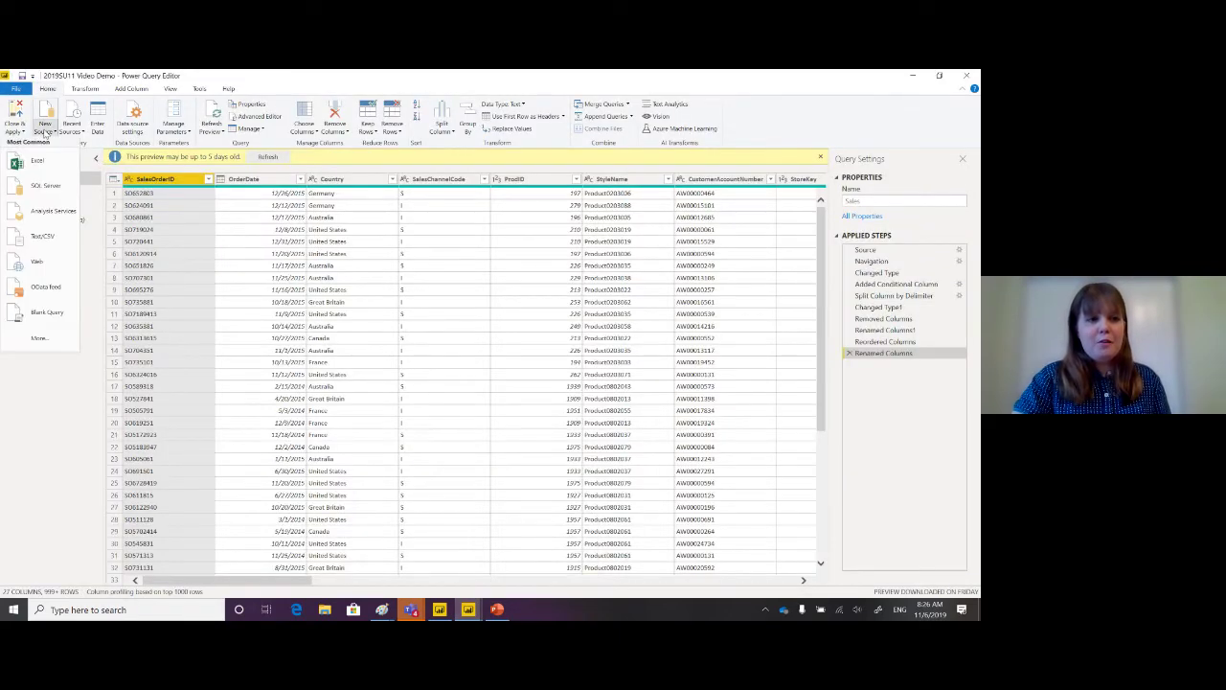
{"action": "left_click", "coordinate": [43, 265]}
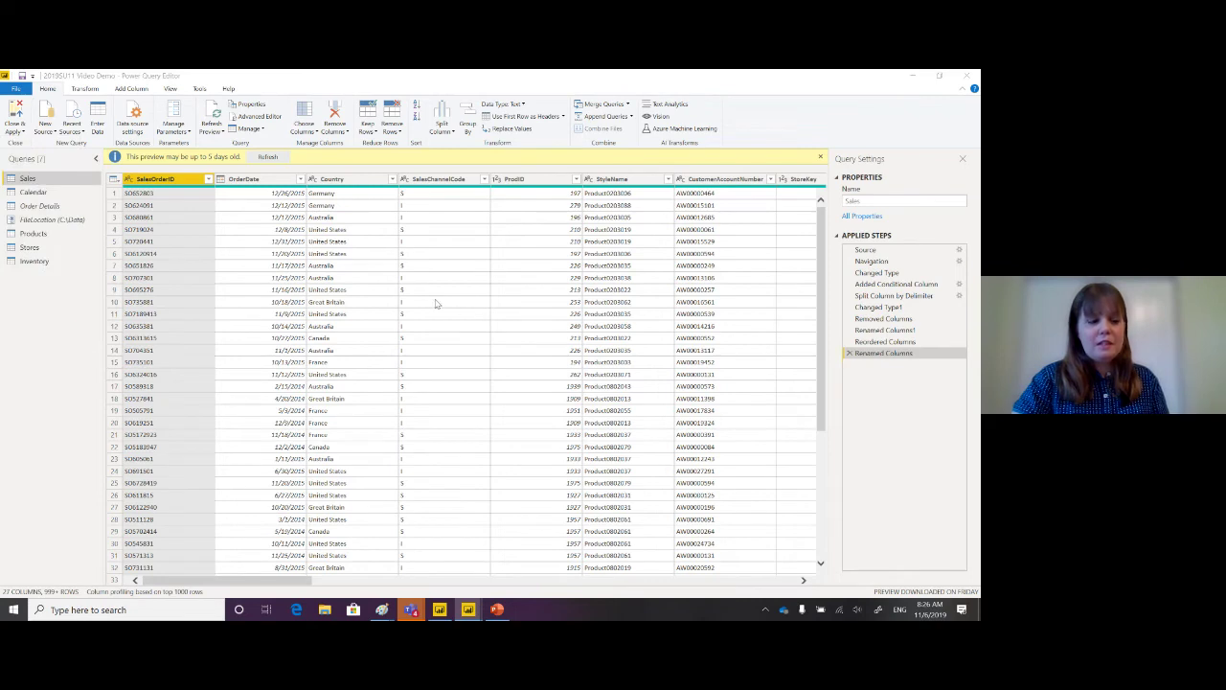
{"action": "type", "text": "h"}
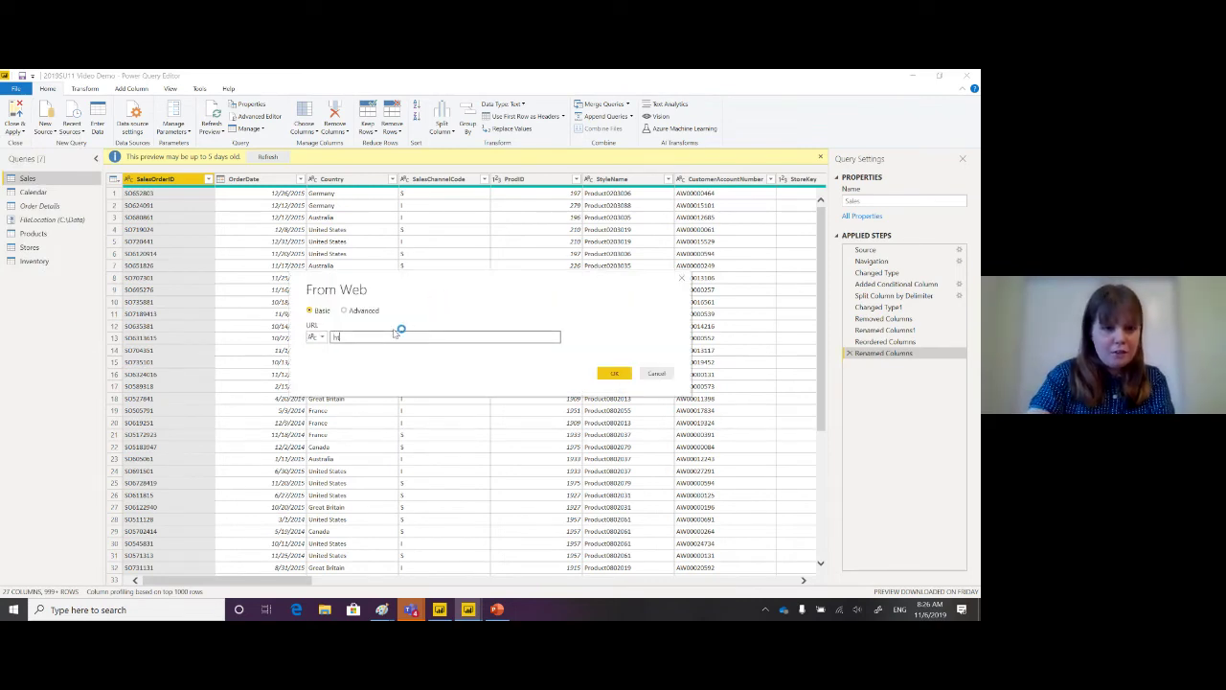
{"action": "type", "text": "ttps"}
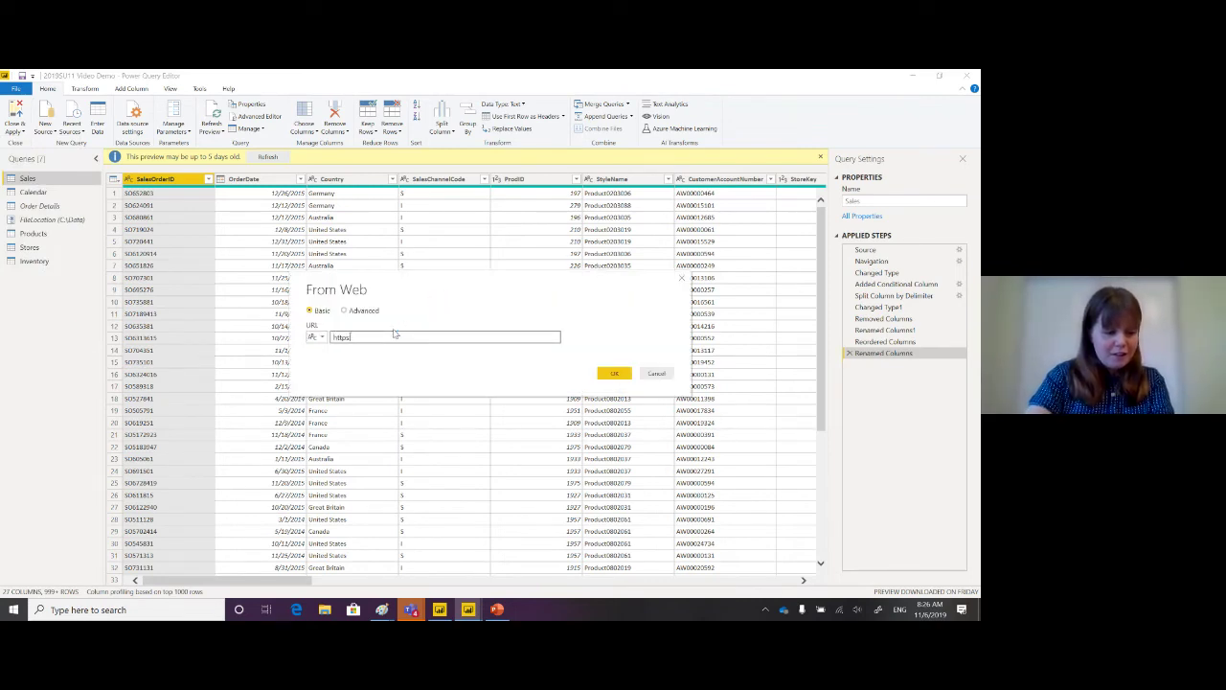
{"action": "type", "text": "://"}
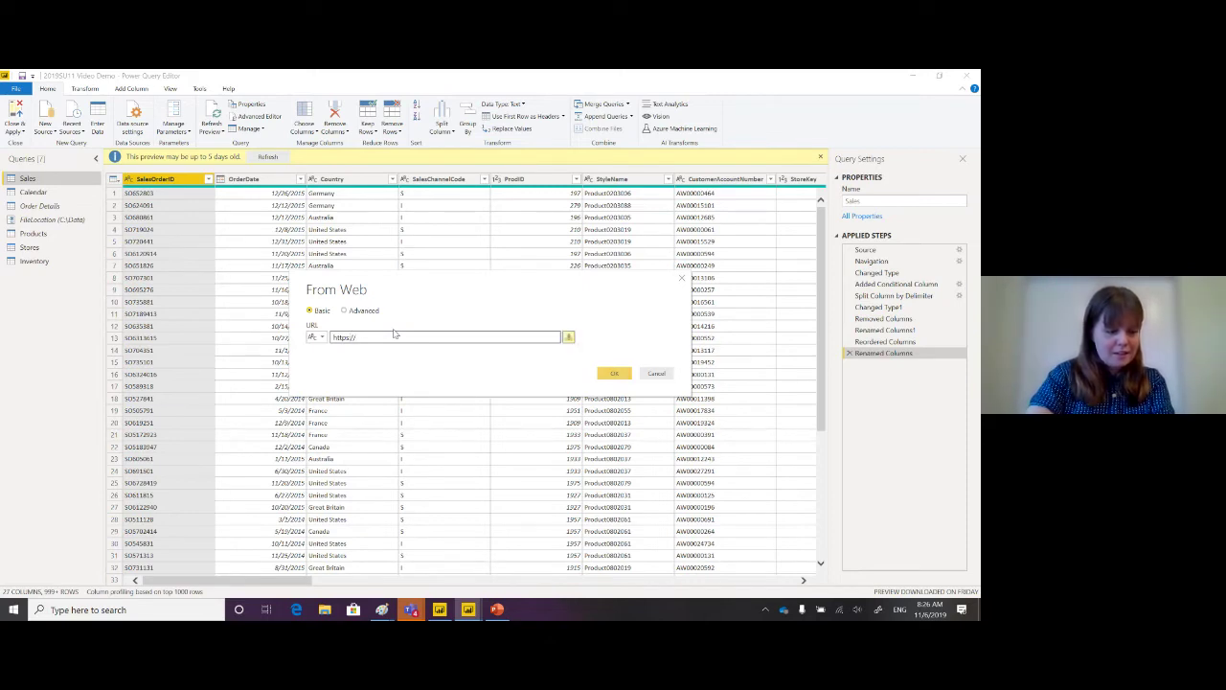
{"action": "type", "text": "powerquery"}
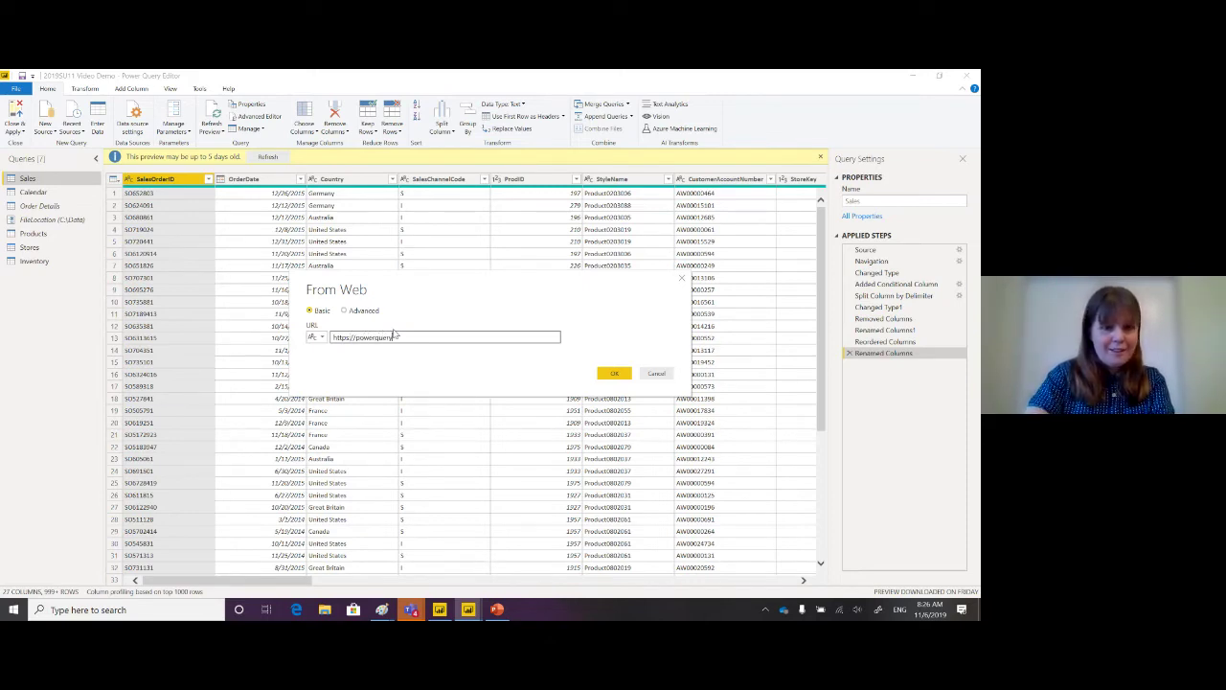
{"action": "type", "text": ".microsoft.c"}
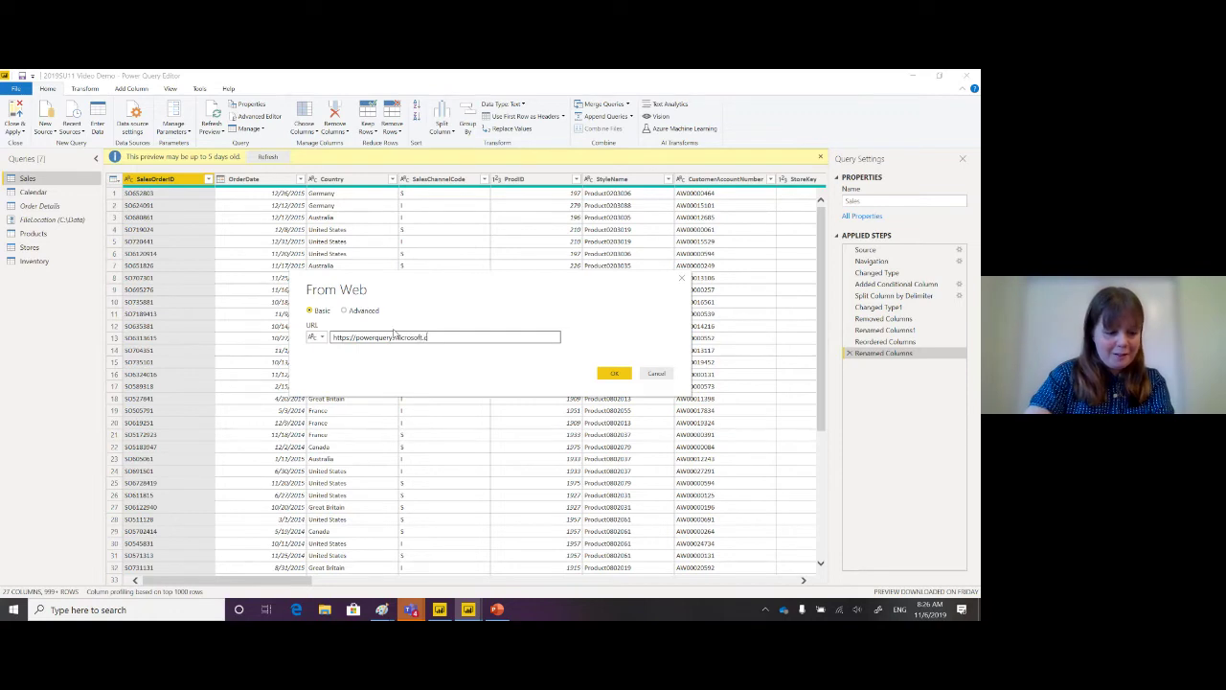
{"action": "type", "text": "om/en"}
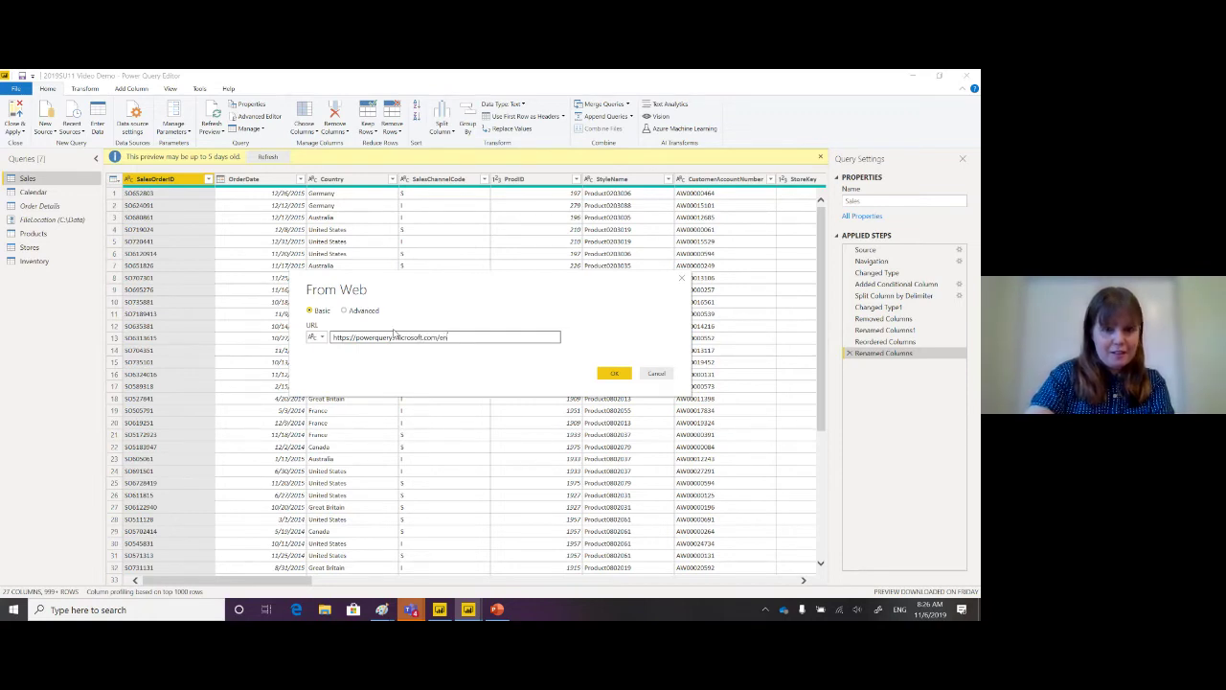
{"action": "type", "text": "-us/reso"}
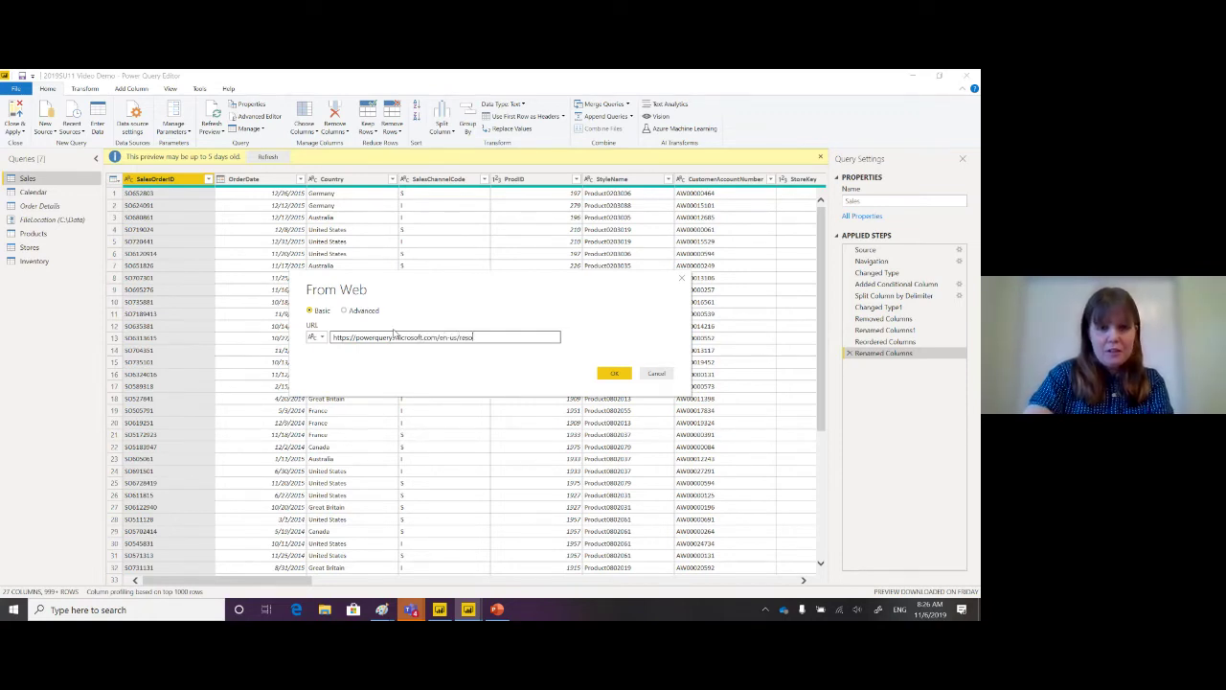
{"action": "type", "text": "urces"}
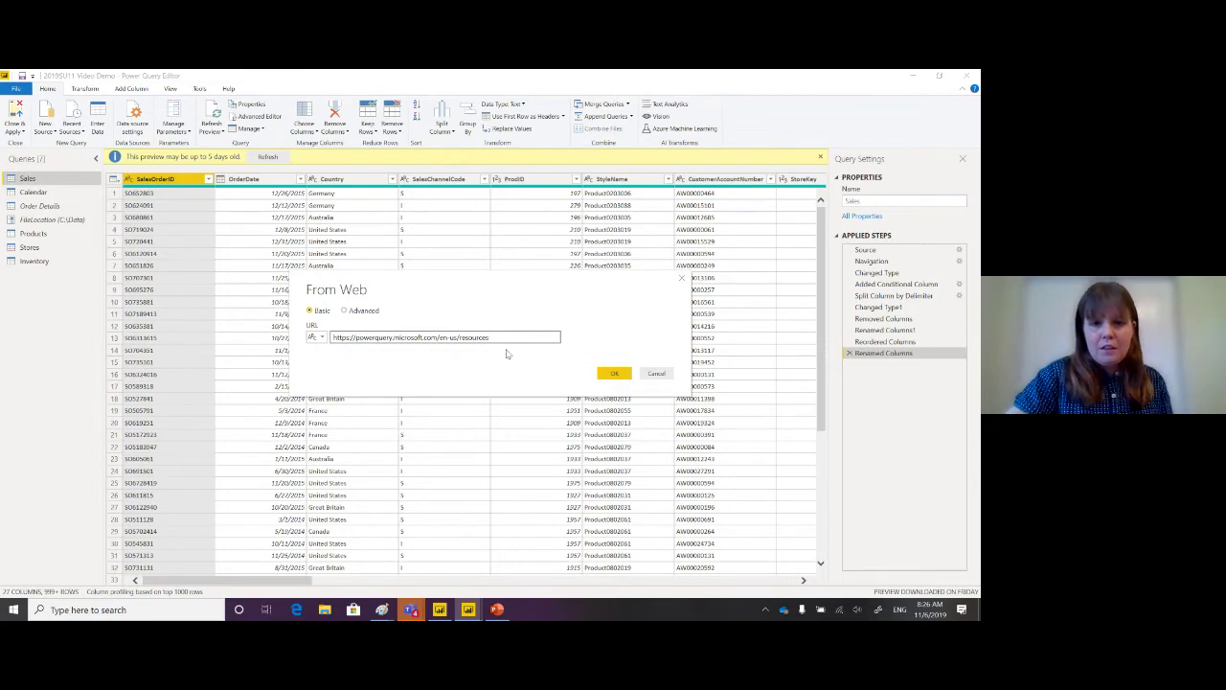
{"action": "left_click", "coordinate": [616, 372]}
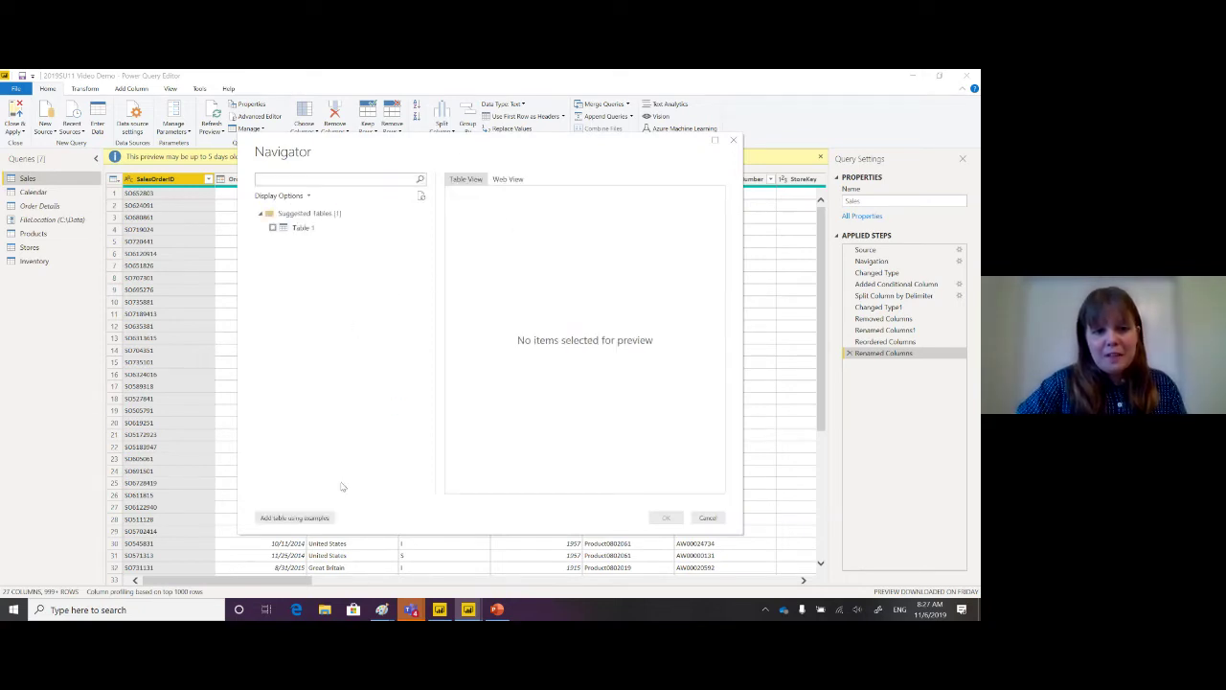
Add a table using examples from the Power Query Books section, filling the first column with the first two books' author names.
{"action": "left_click", "coordinate": [296, 518]}
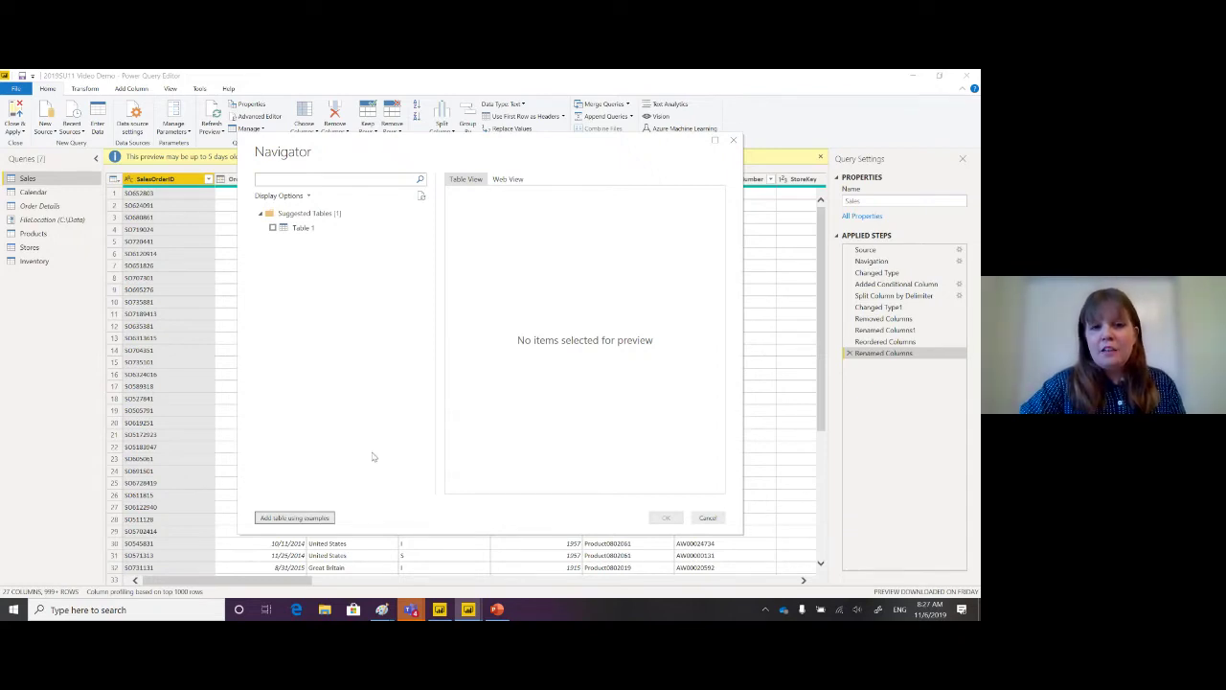
{"action": "scroll", "coordinate": [536, 323], "scroll_direction": "down", "scroll_amount": 2}
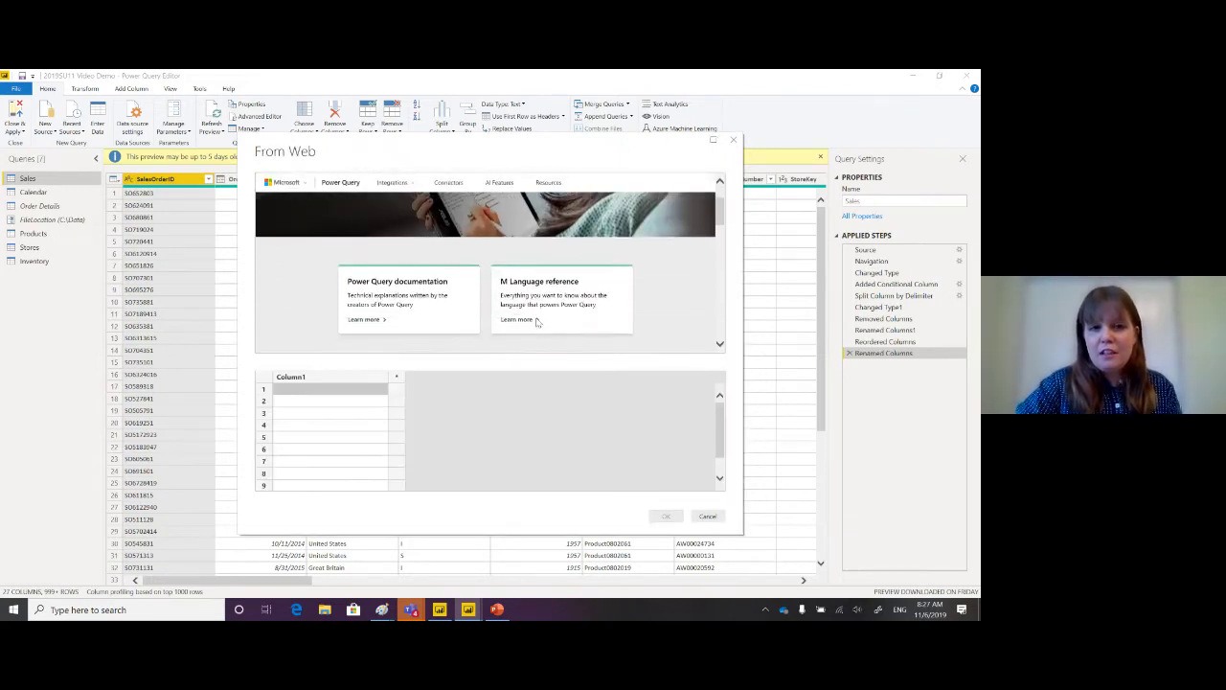
{"action": "scroll", "coordinate": [536, 323], "scroll_direction": "down", "scroll_amount": 3}
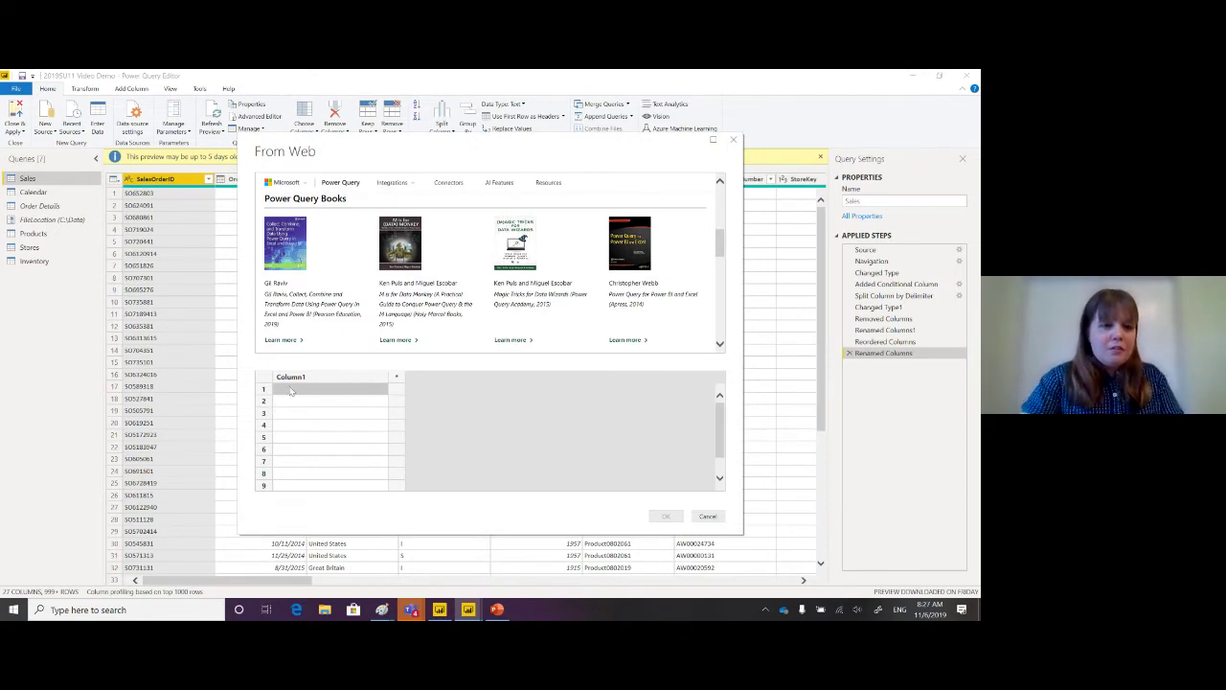
{"action": "left_click", "coordinate": [291, 389]}
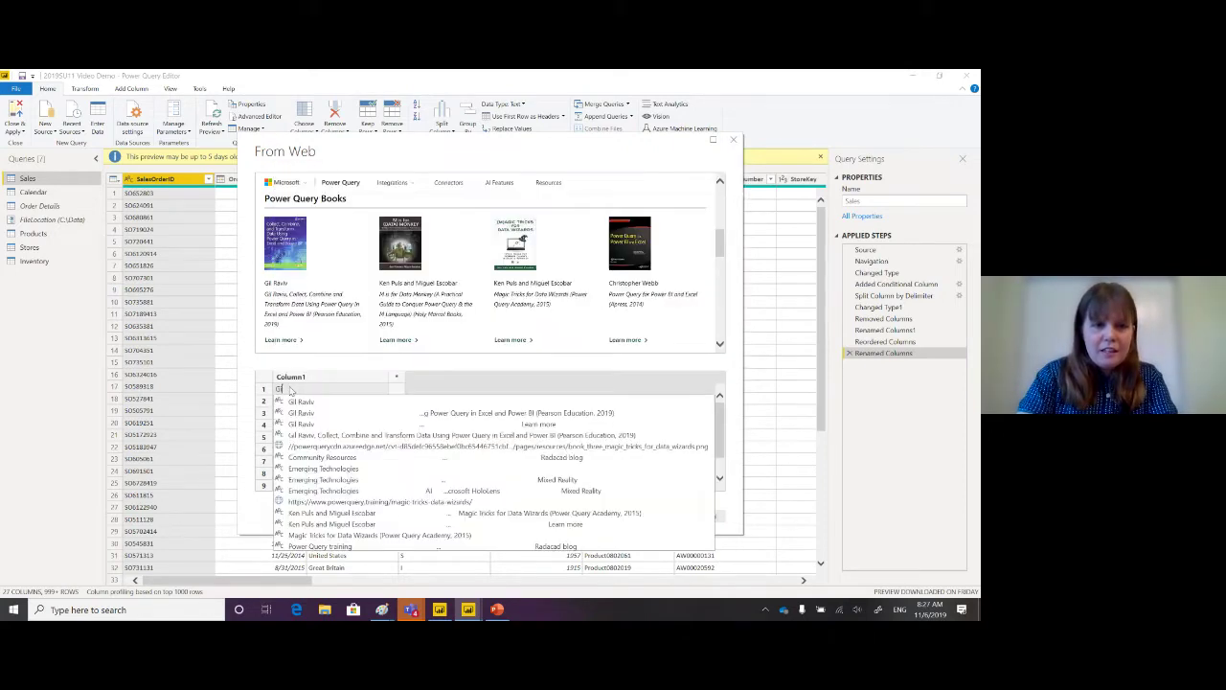
{"action": "type", "text": "Gil"}
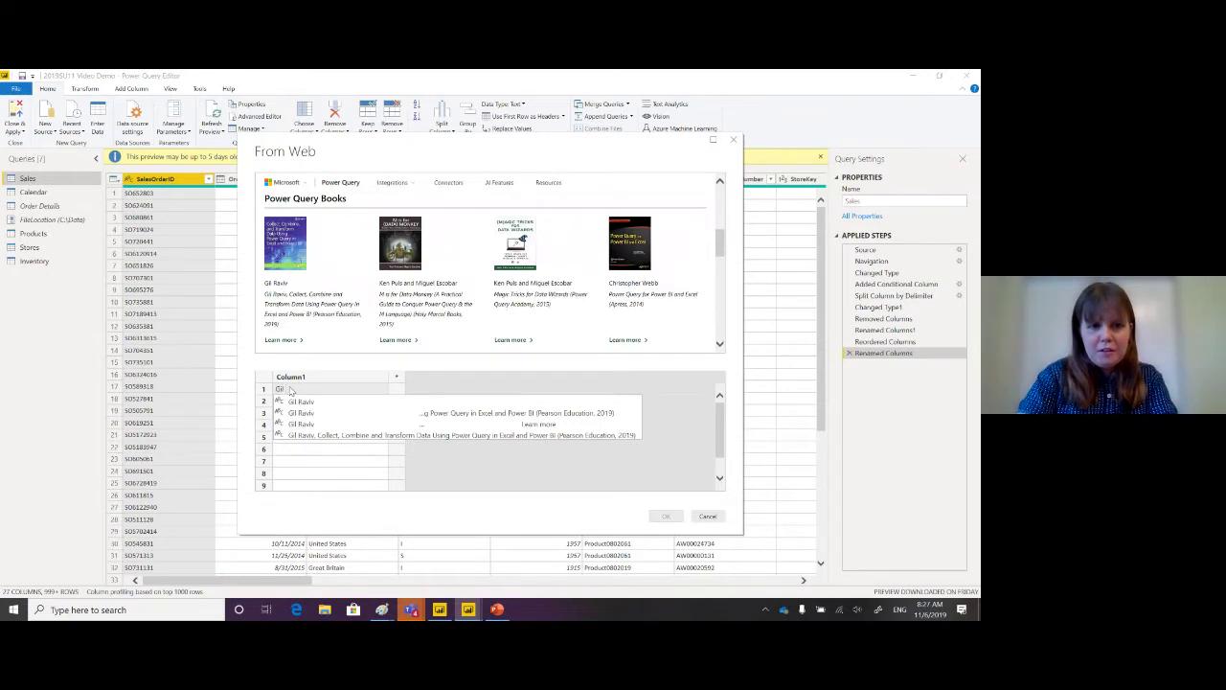
{"action": "type", "text": " Raviv"}
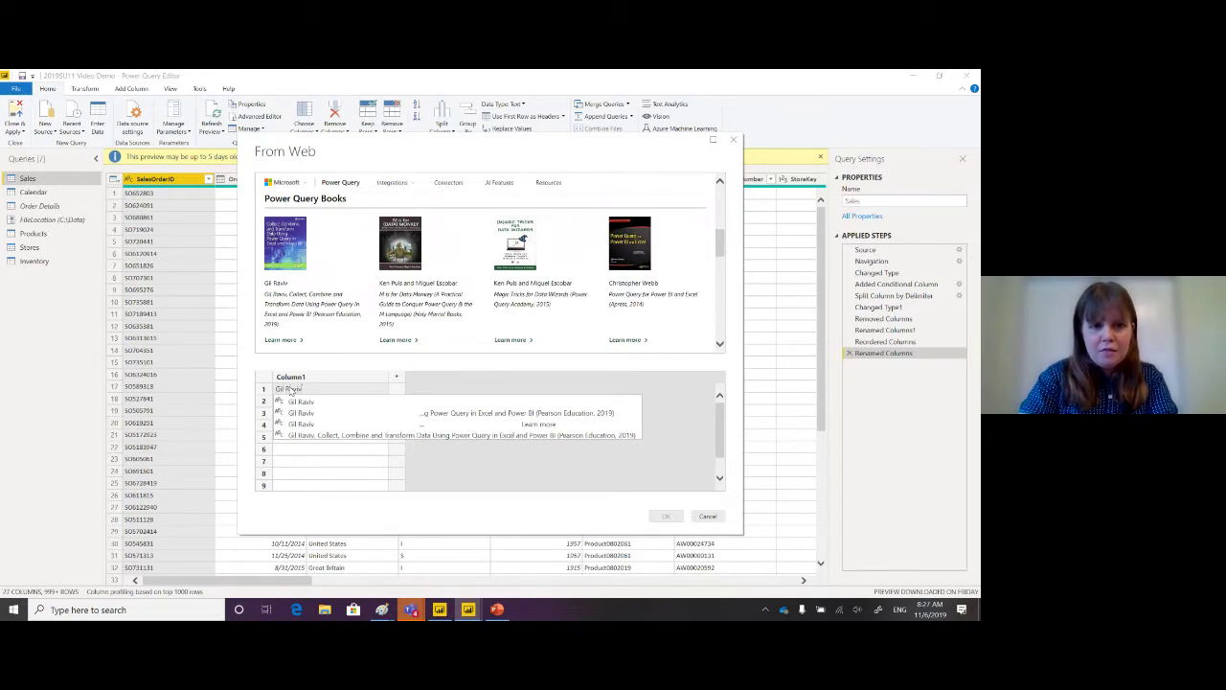
{"action": "key", "text": "Return"}
{"action": "type", "text": "Ken"}
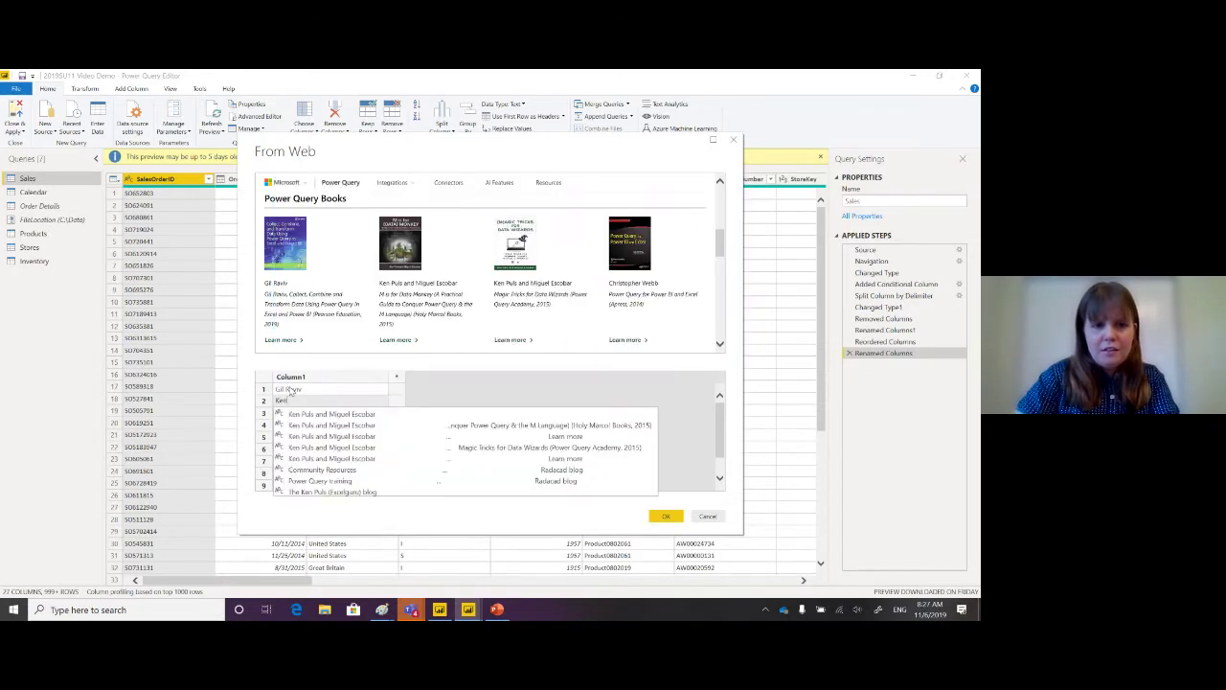
{"action": "left_click", "coordinate": [328, 417]}
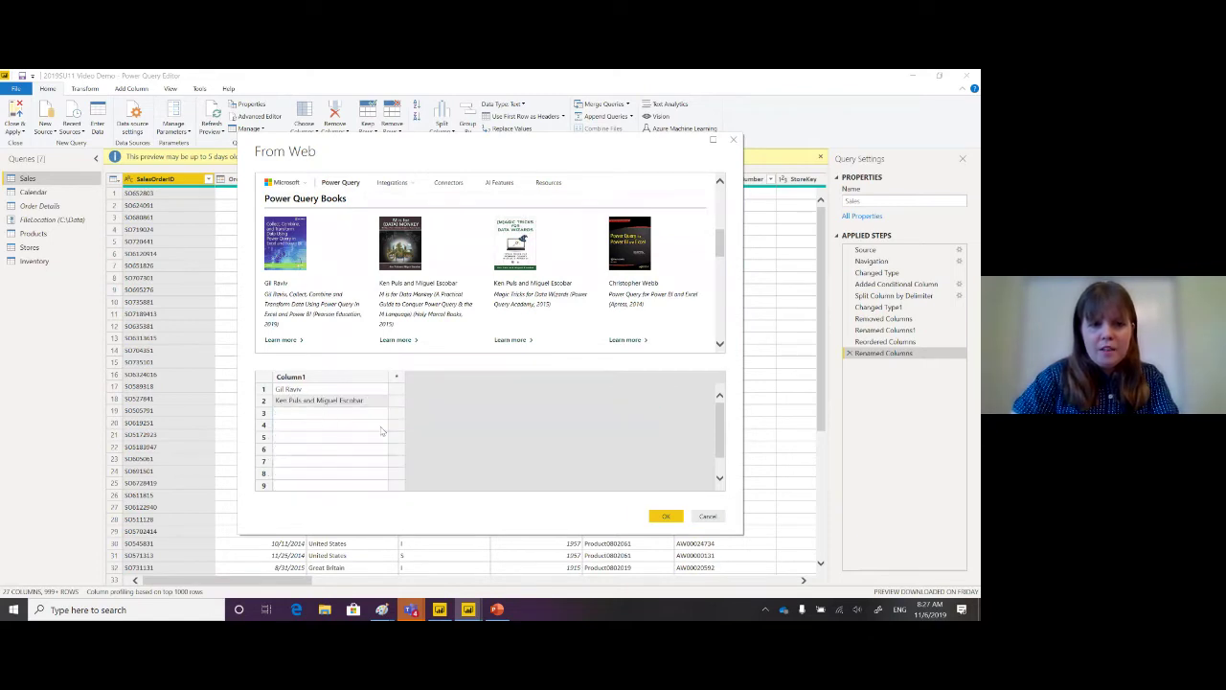
{"action": "left_click", "coordinate": [350, 440]}
{"action": "mouse_move", "coordinate": [348, 442]}
{"action": "left_mouse_down"}
{"action": "mouse_move", "coordinate": [334, 419]}
{"action": "mouse_move", "coordinate": [328, 448]}
{"action": "left_mouse_up"}
{"action": "left_click", "coordinate": [328, 448]}
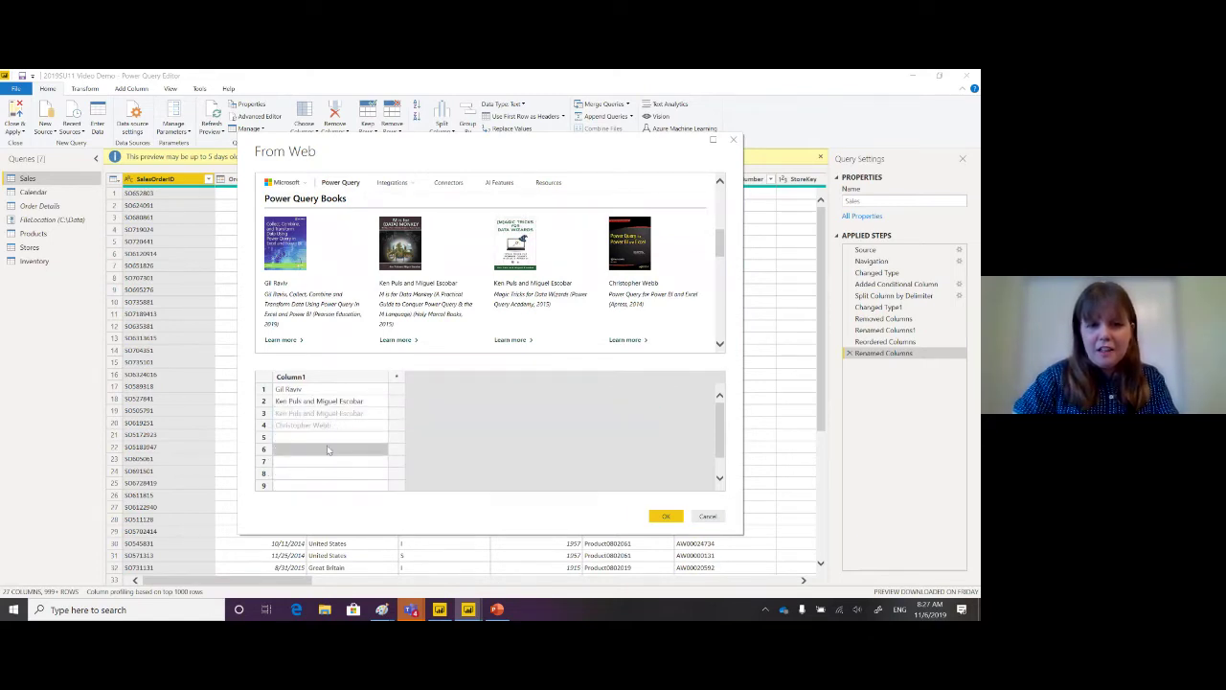
Add a second column with the full M is for Data Monkey book title as the example in the second row.
{"action": "left_click", "coordinate": [396, 394]}
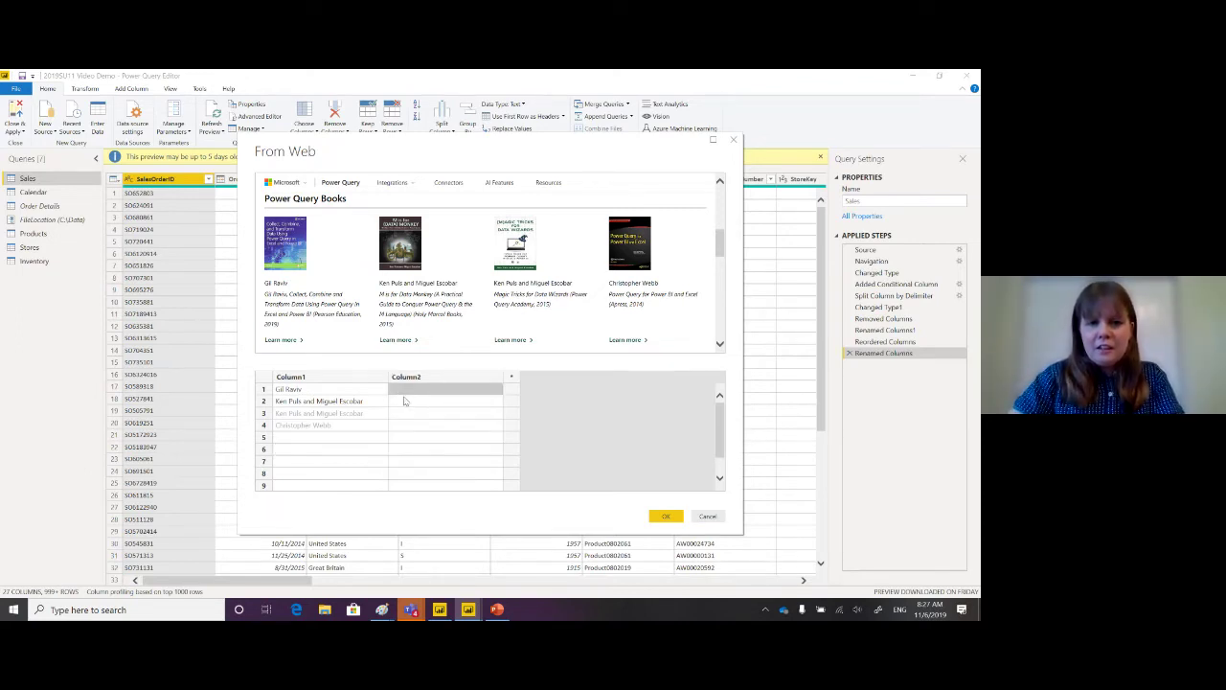
{"action": "left_click", "coordinate": [399, 406]}
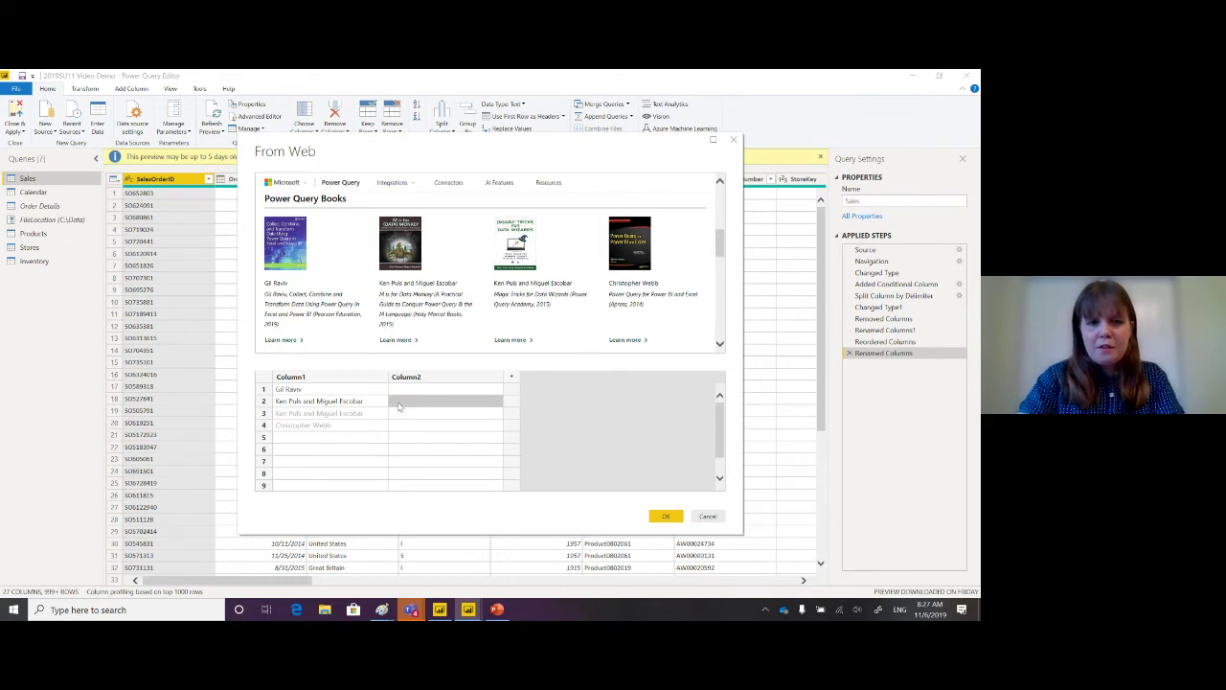
{"action": "type", "text": "M"}
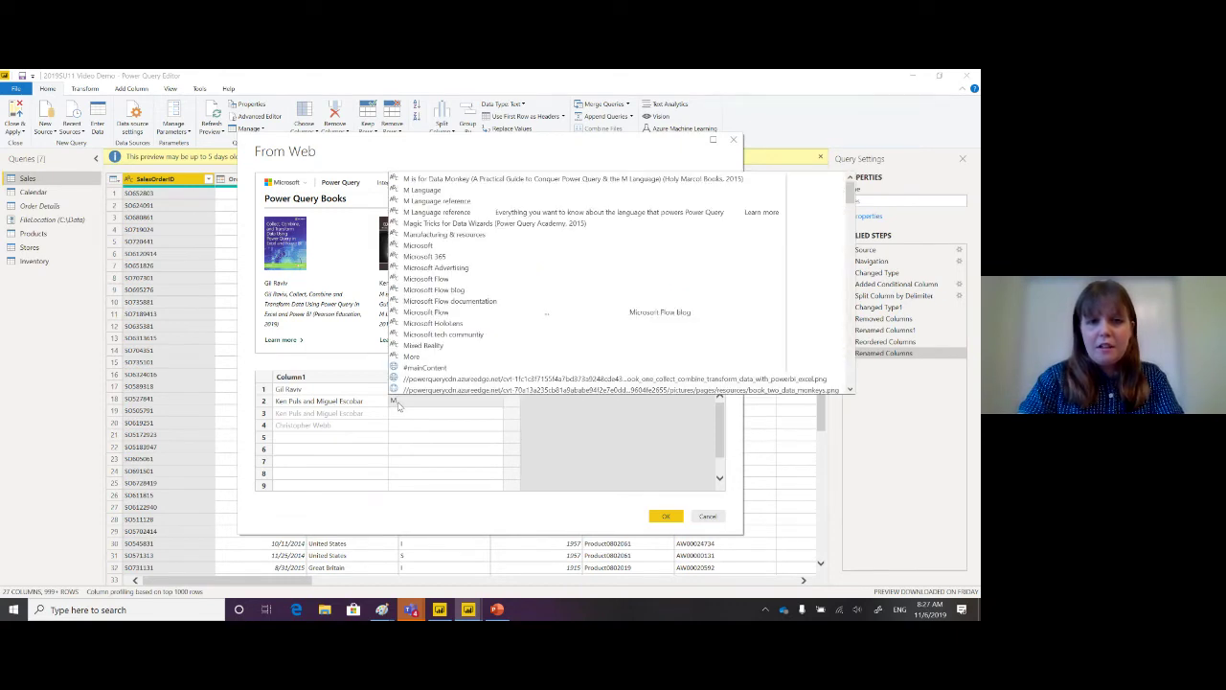
{"action": "type", "text": " is"}
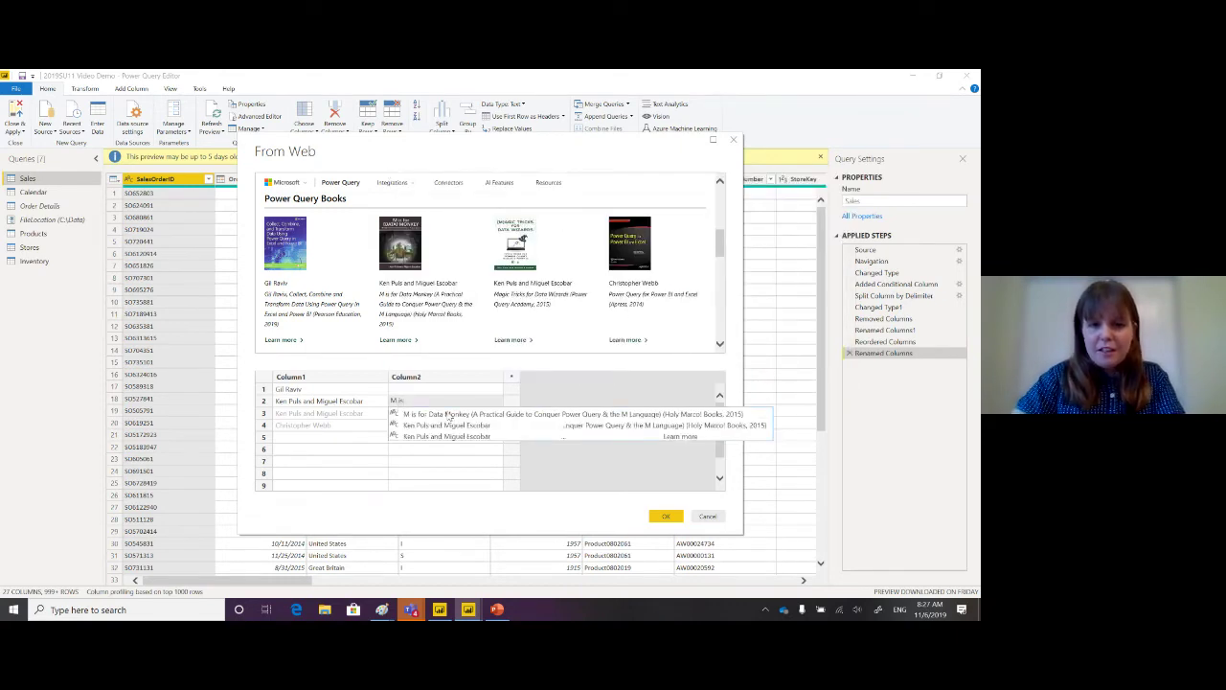
{"action": "left_click", "coordinate": [448, 414]}
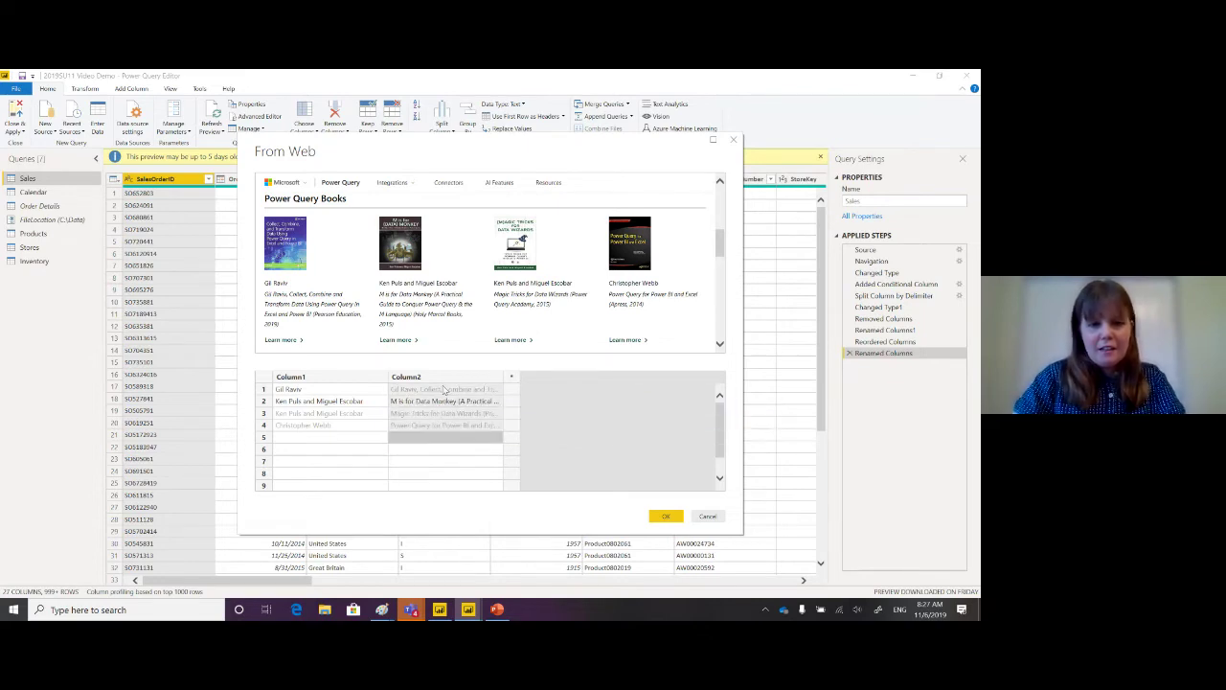
{"action": "left_click", "coordinate": [507, 391]}
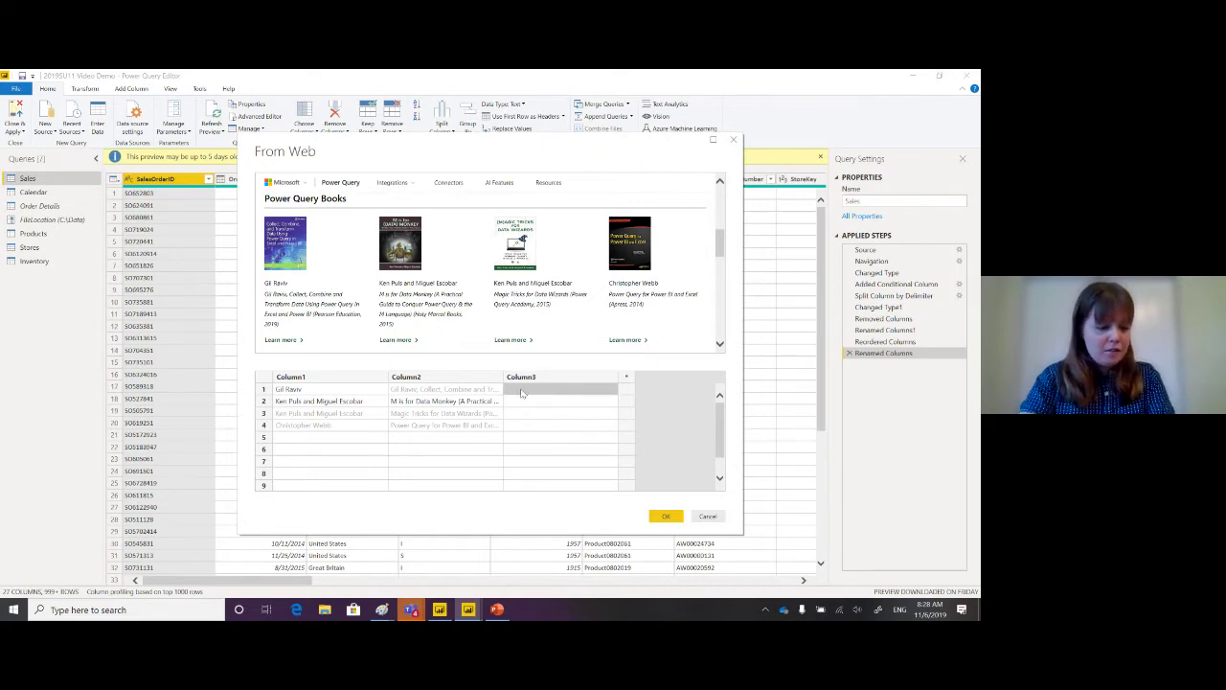
{"action": "type", "text": "https"}
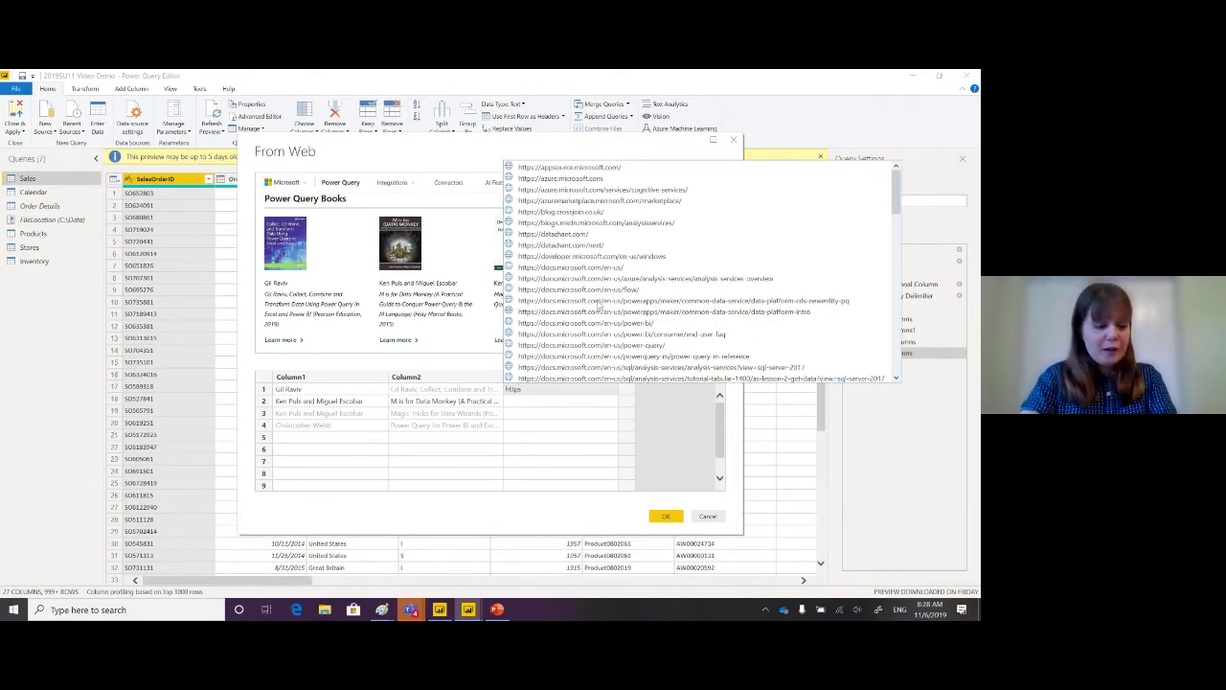
{"action": "type", "text": ";"}
{"action": "key", "text": "BackSpace"}
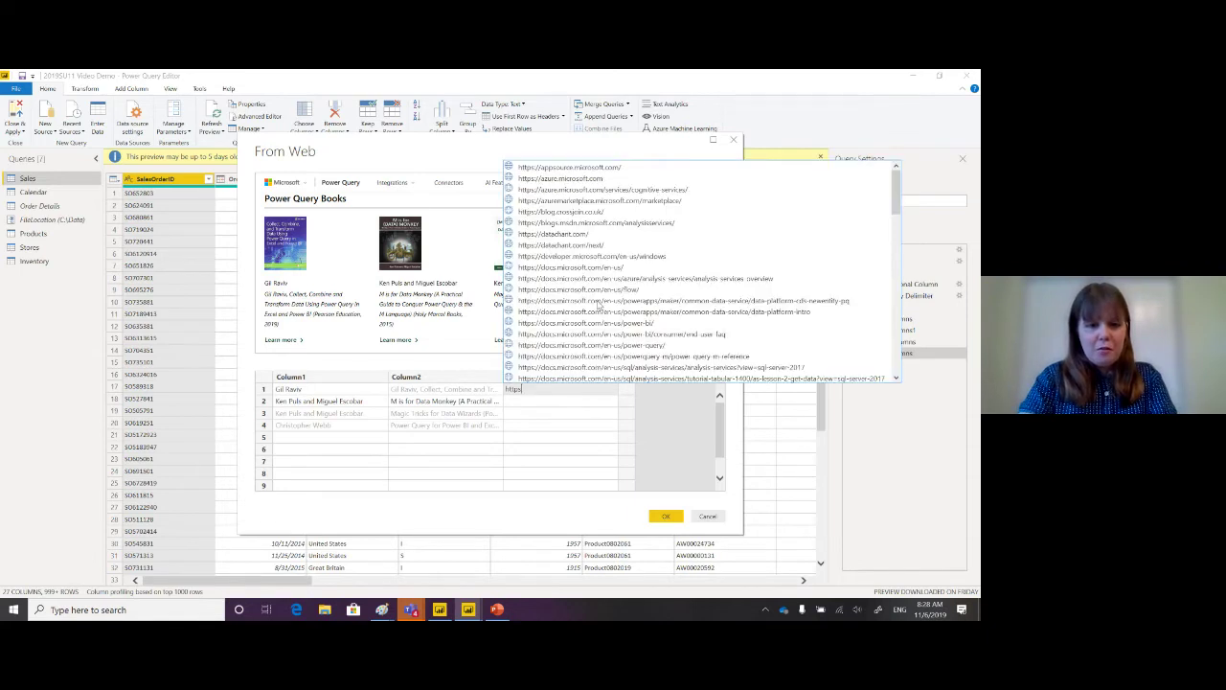
{"action": "type", "text": "://dat"}
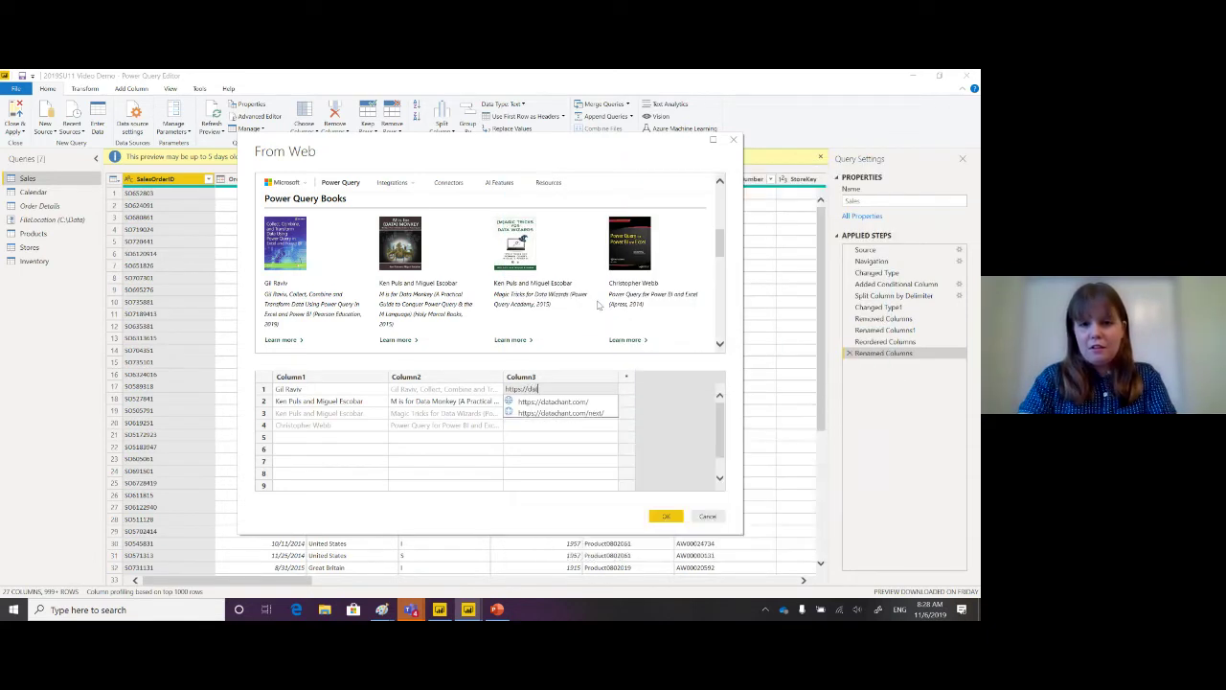
{"action": "left_click", "coordinate": [533, 470]}
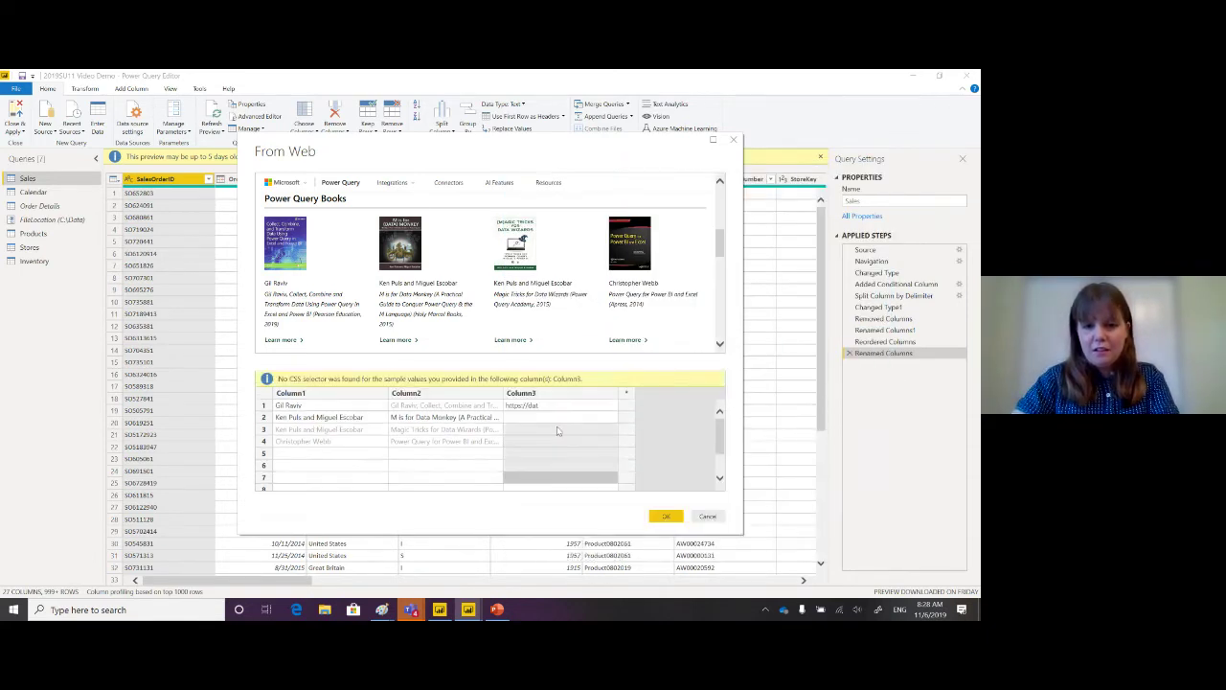
{"action": "left_click", "coordinate": [545, 410]}
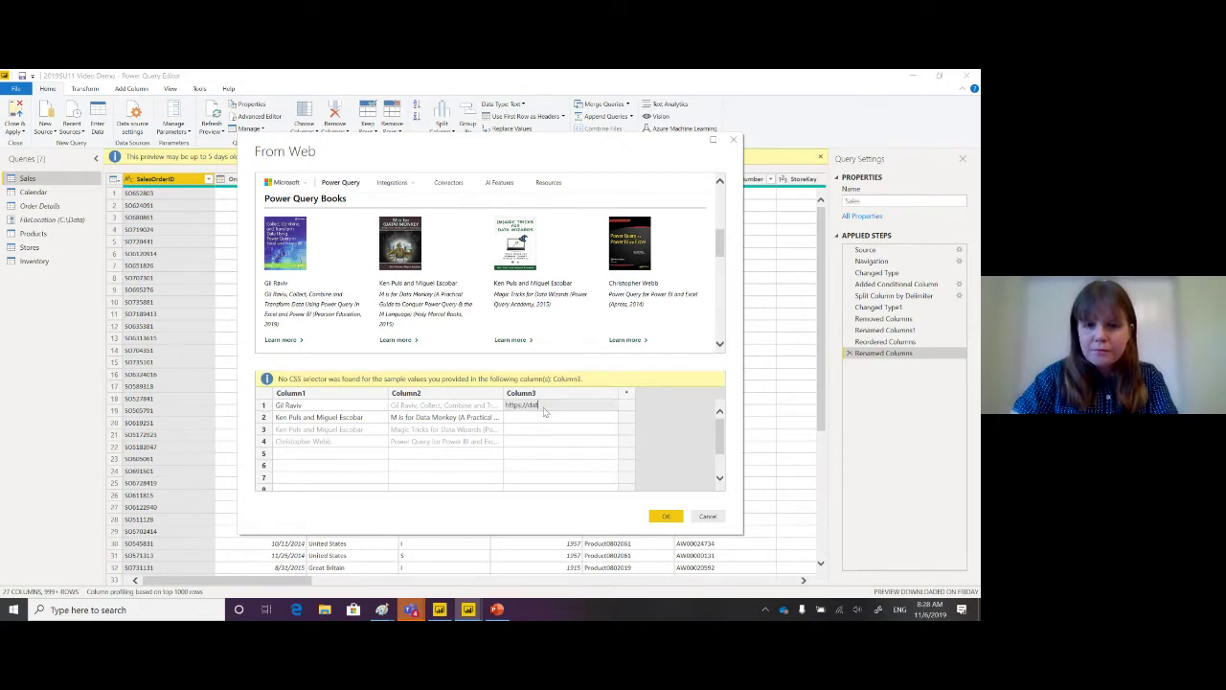
{"action": "left_click", "coordinate": [552, 431]}
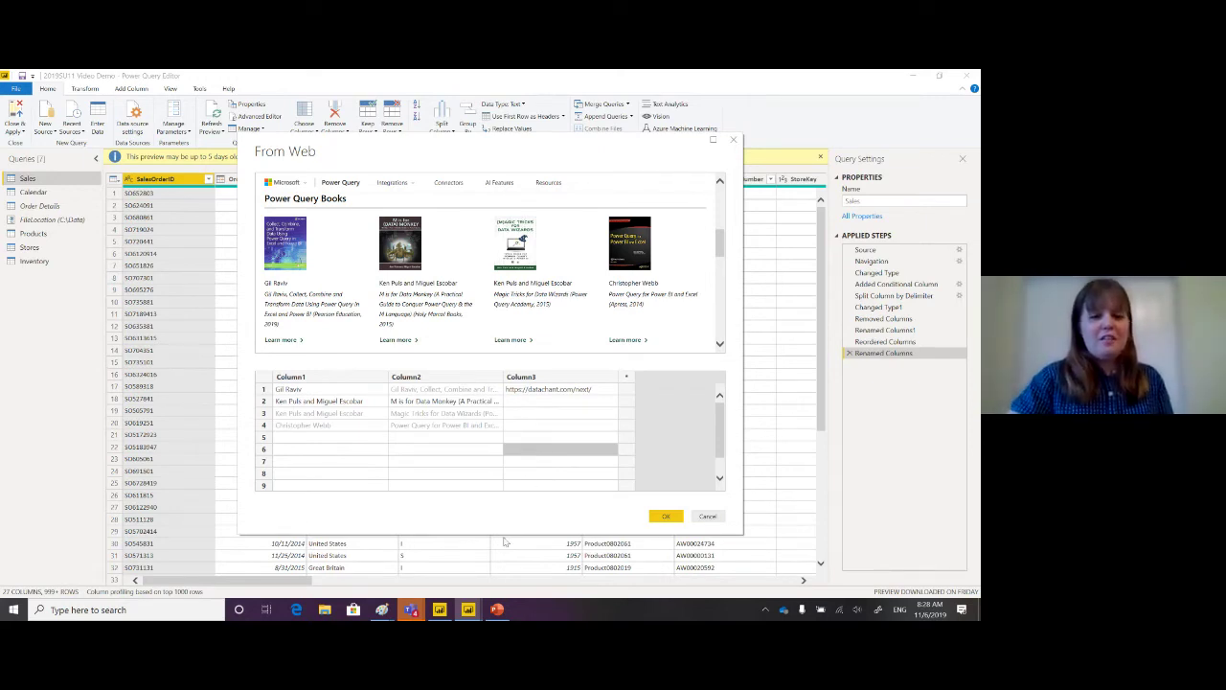
{"action": "mouse_move", "coordinate": [499, 612]}
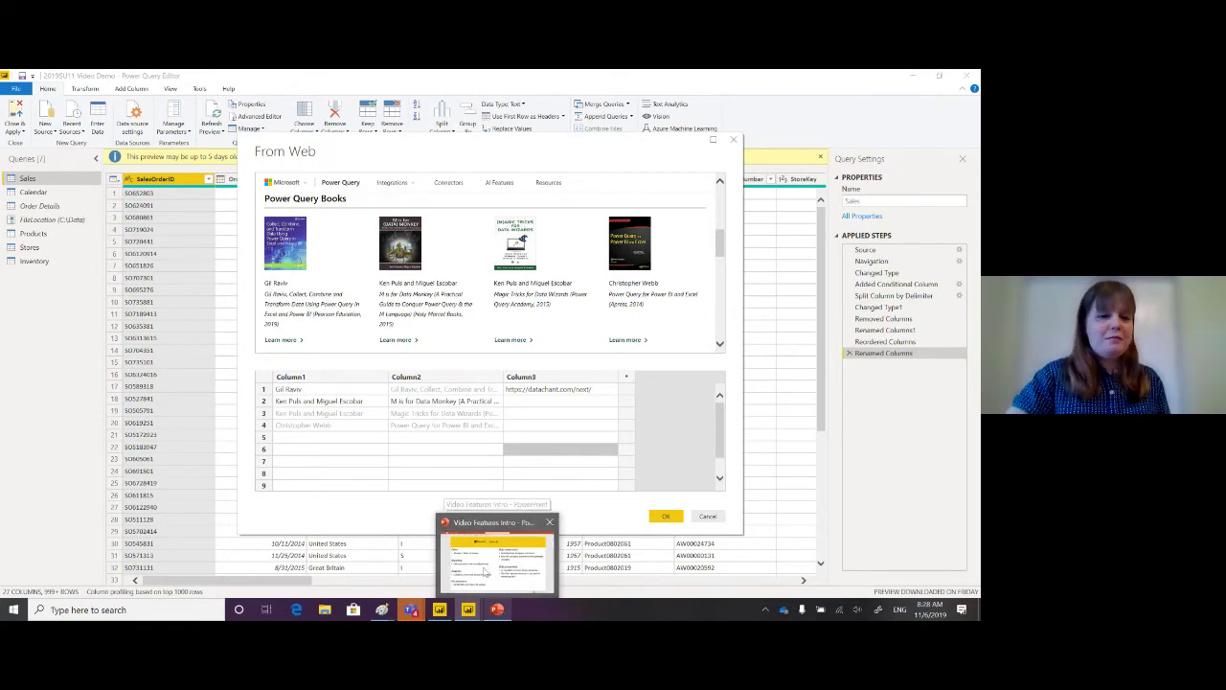
{"action": "left_click", "coordinate": [485, 570]}
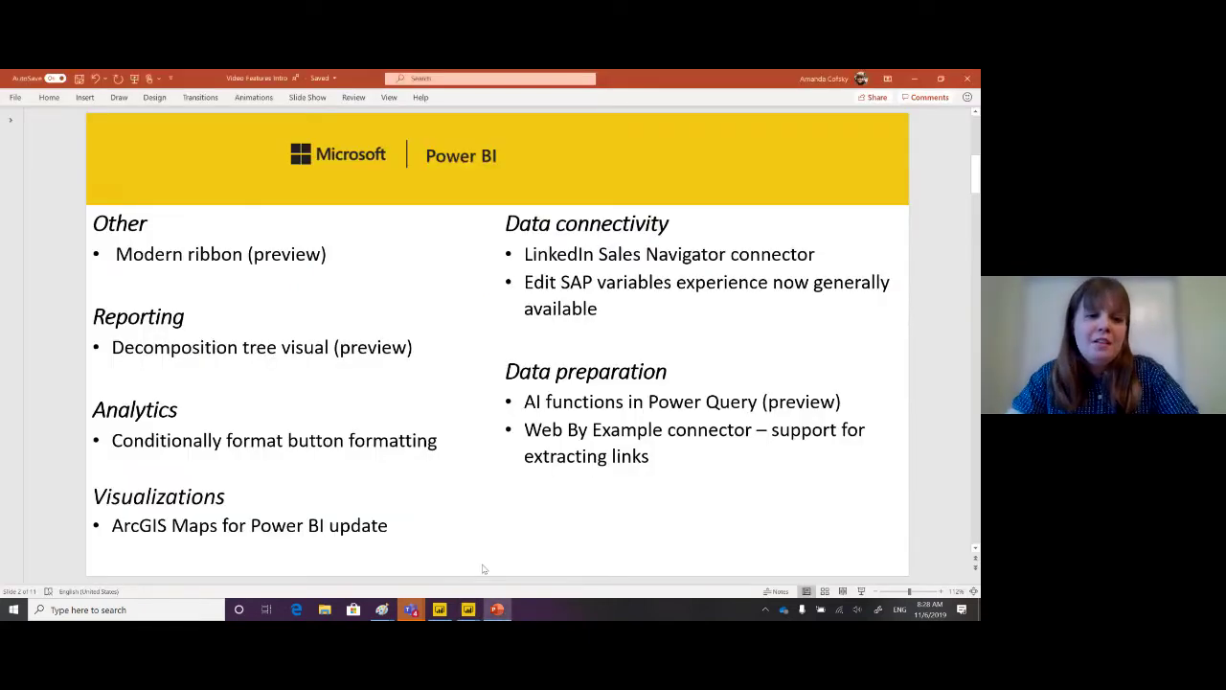
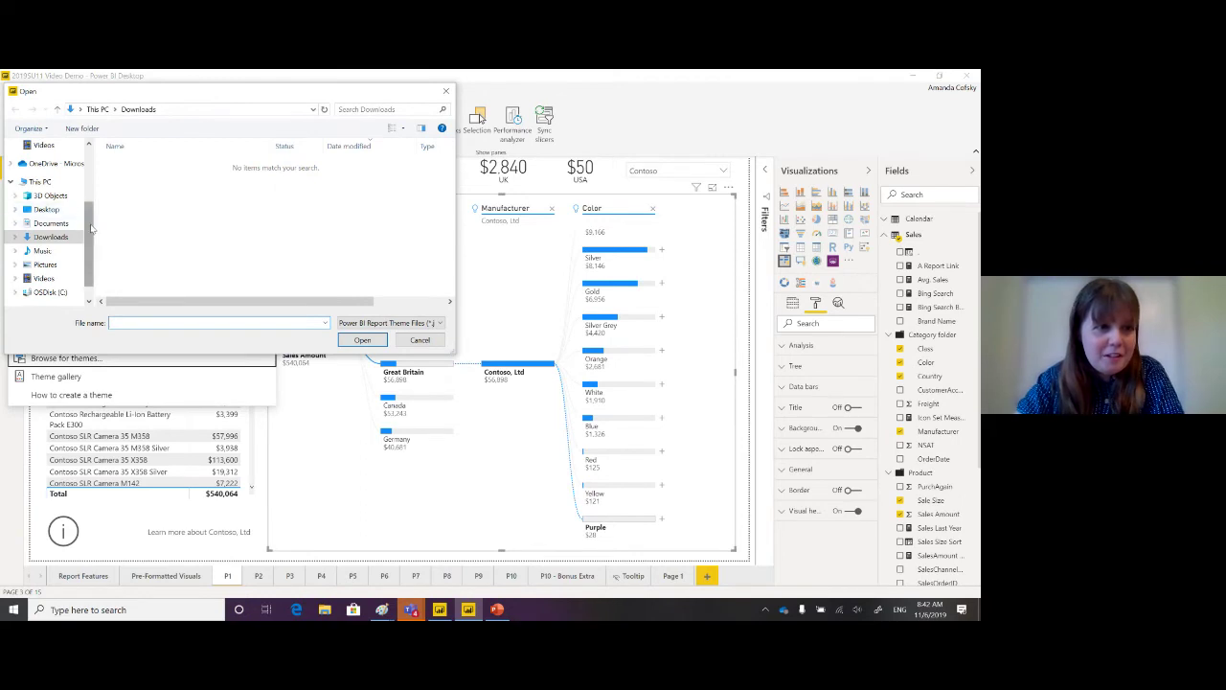
Import the report theme Callie.json from the Color Palettes folder under Formerly shared with Everyone in OneDrive.
{"action": "scroll", "coordinate": [29, 215], "scroll_direction": "up", "scroll_amount": 2}
{"action": "left_click", "coordinate": [11, 219]}
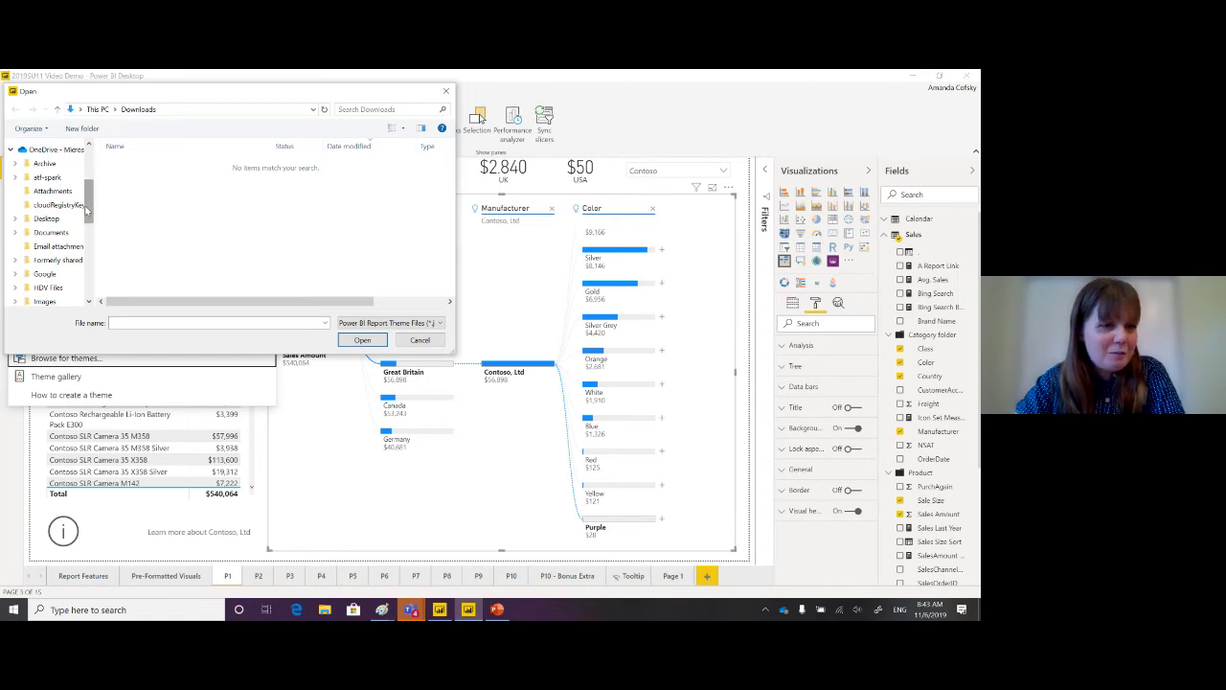
{"action": "left_click", "coordinate": [42, 248]}
{"action": "left_click", "coordinate": [42, 259]}
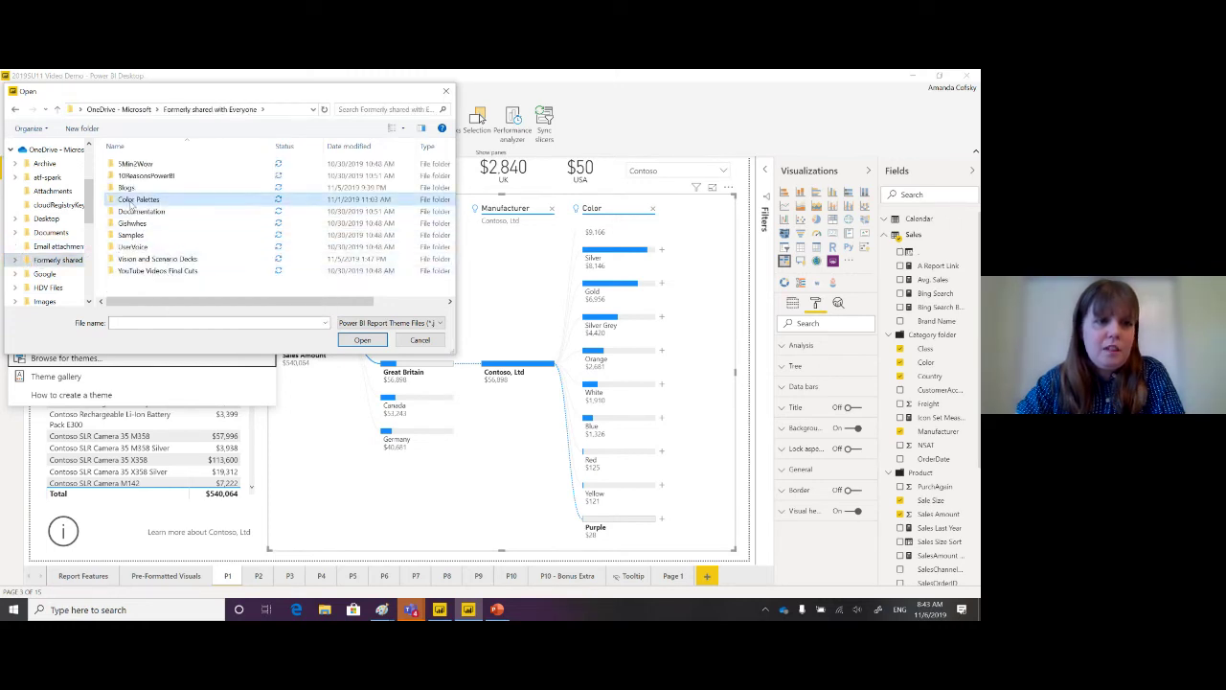
{"action": "double_click", "coordinate": [131, 200]}
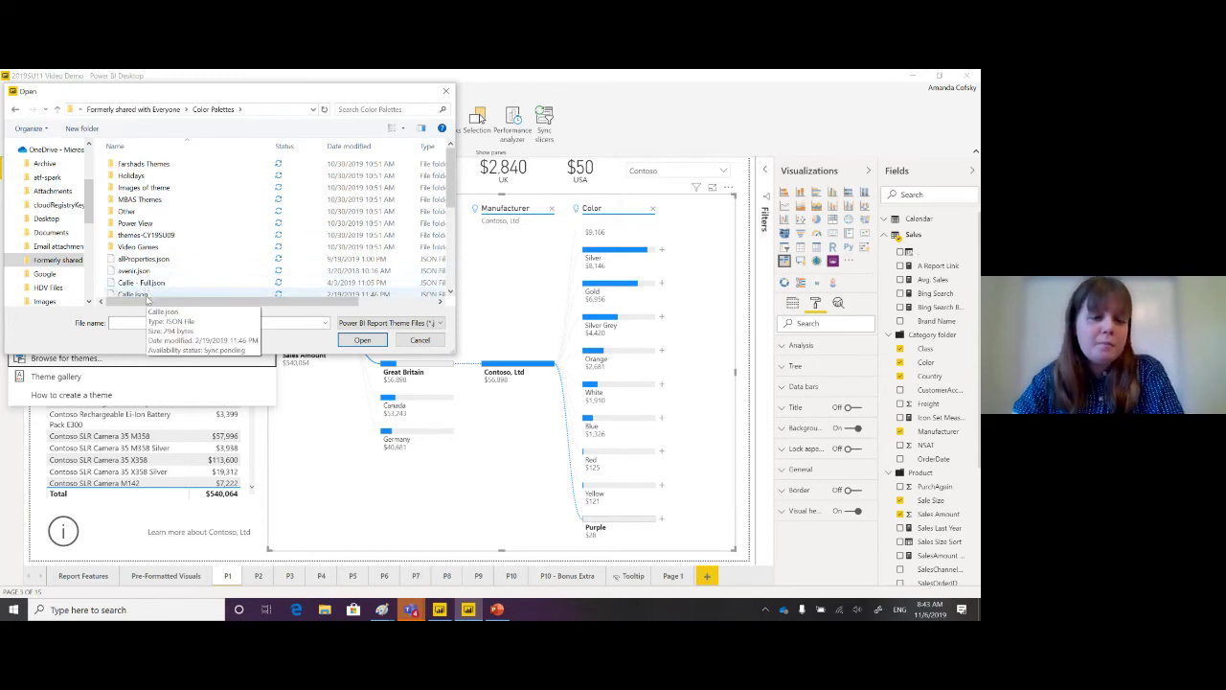
{"action": "left_click", "coordinate": [147, 299]}
{"action": "left_click", "coordinate": [139, 280]}
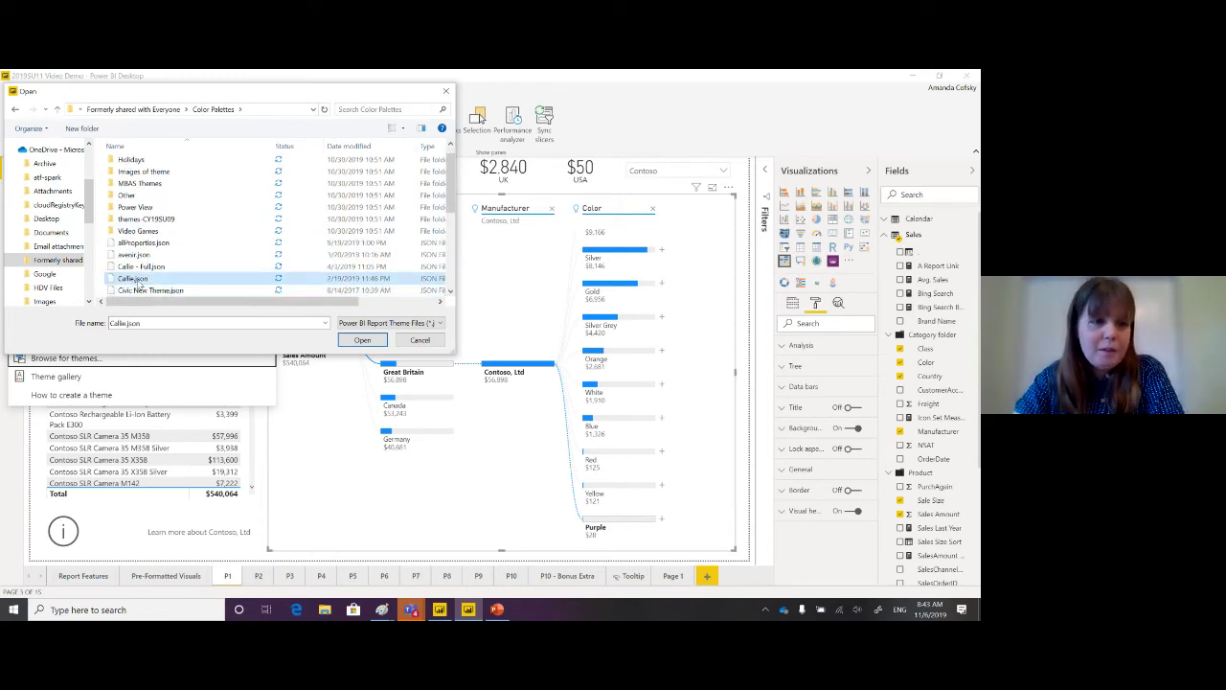
{"action": "double_click", "coordinate": [138, 280]}
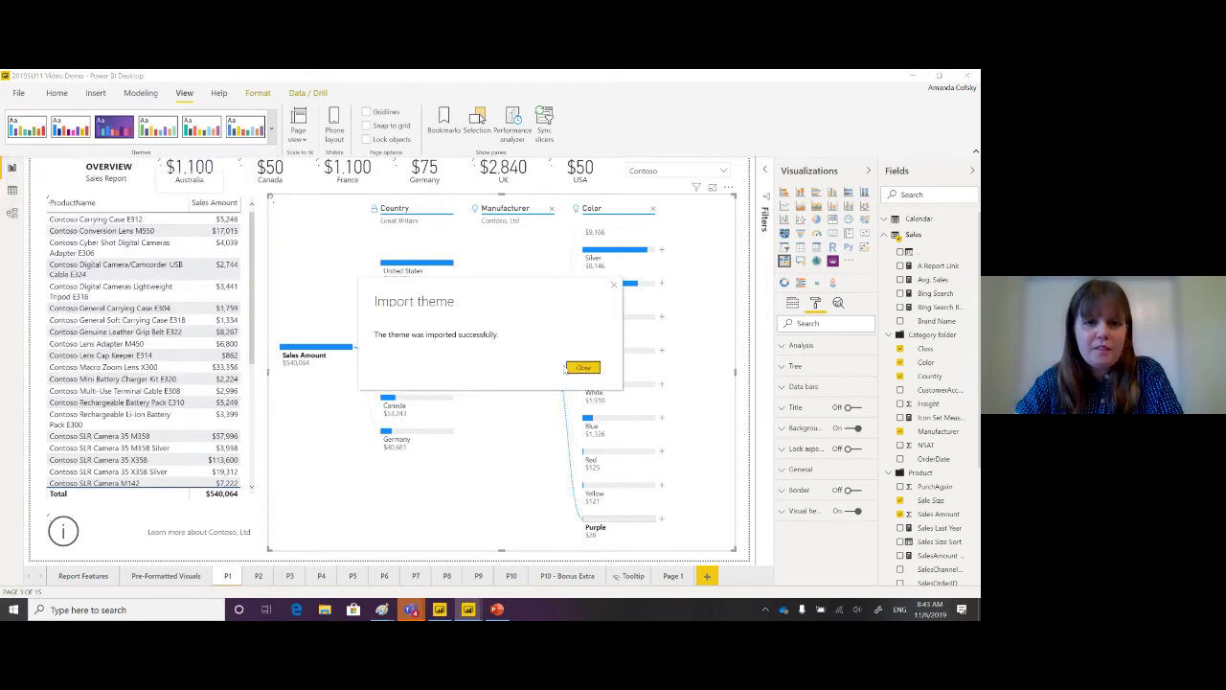
{"action": "left_click", "coordinate": [582, 368]}
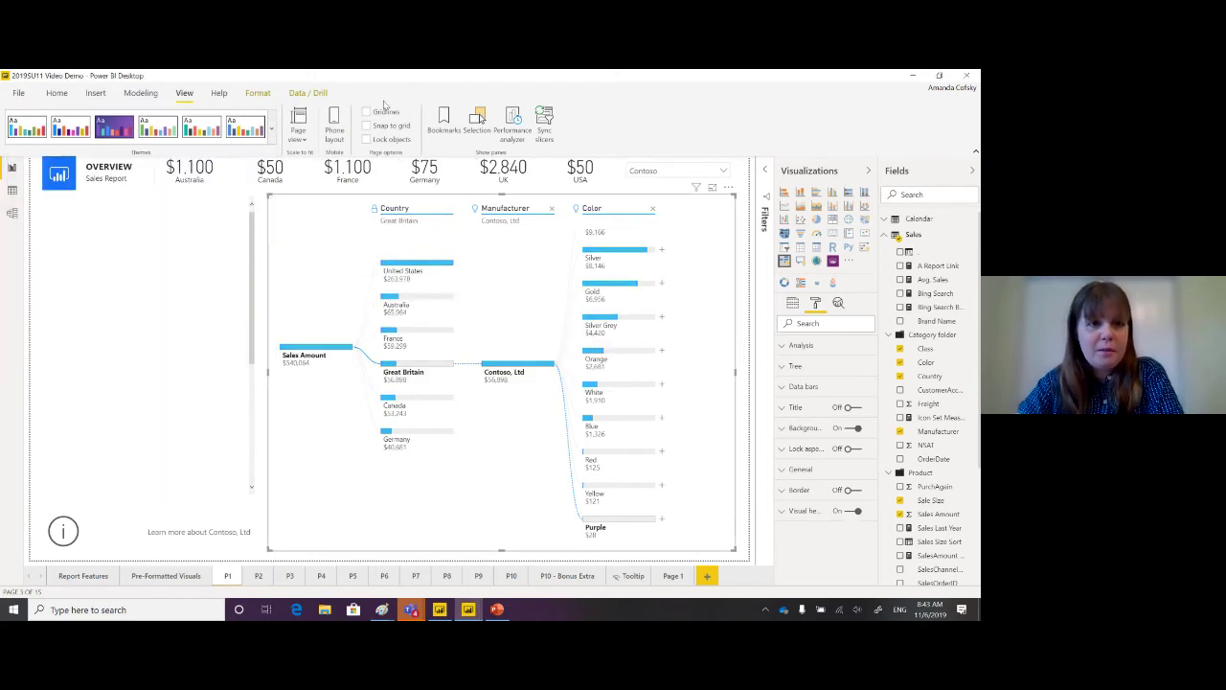
Examine the report's imported theme, the built-in Power BI themes and the Theme gallery option.
{"action": "left_click", "coordinate": [272, 139]}
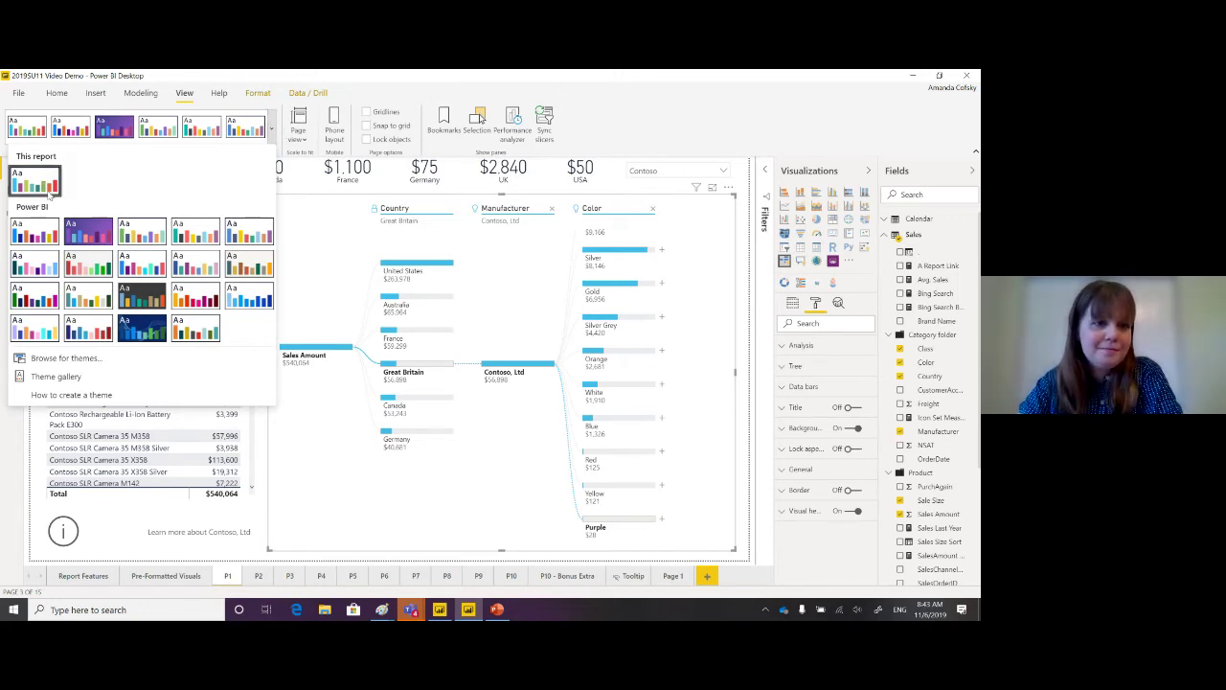
{"action": "left_click", "coordinate": [273, 133]}
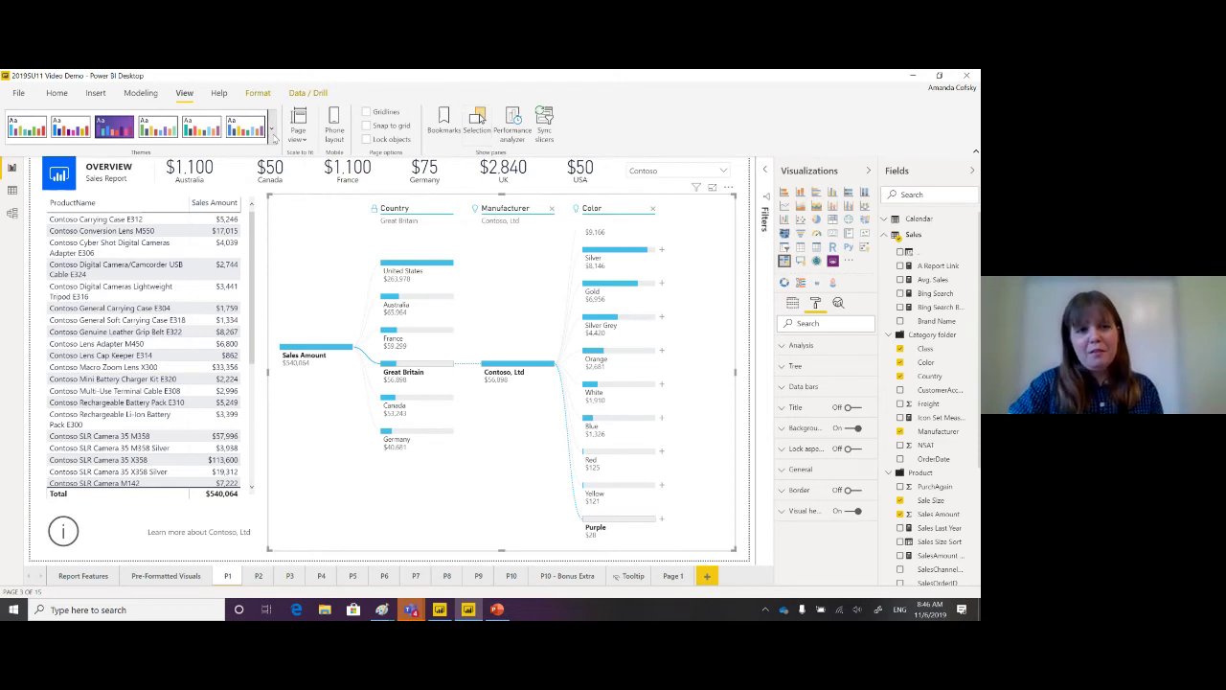
{"action": "left_click", "coordinate": [272, 137]}
{"action": "left_click", "coordinate": [283, 324]}
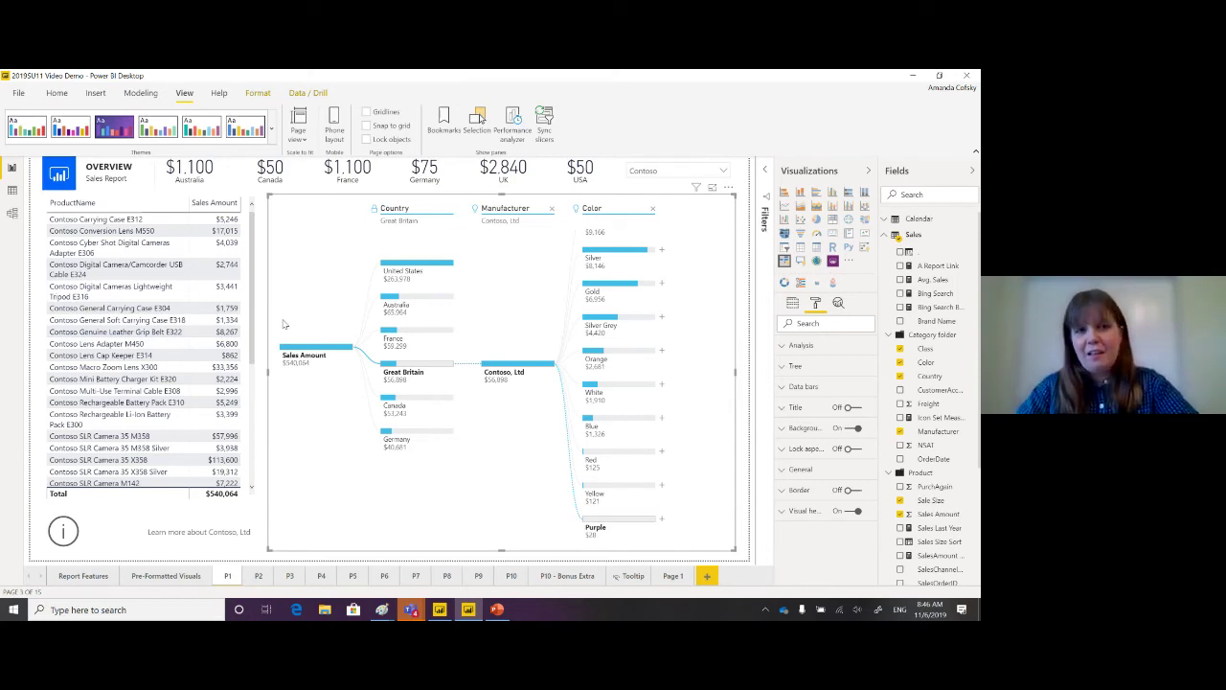
{"action": "left_click", "coordinate": [271, 135]}
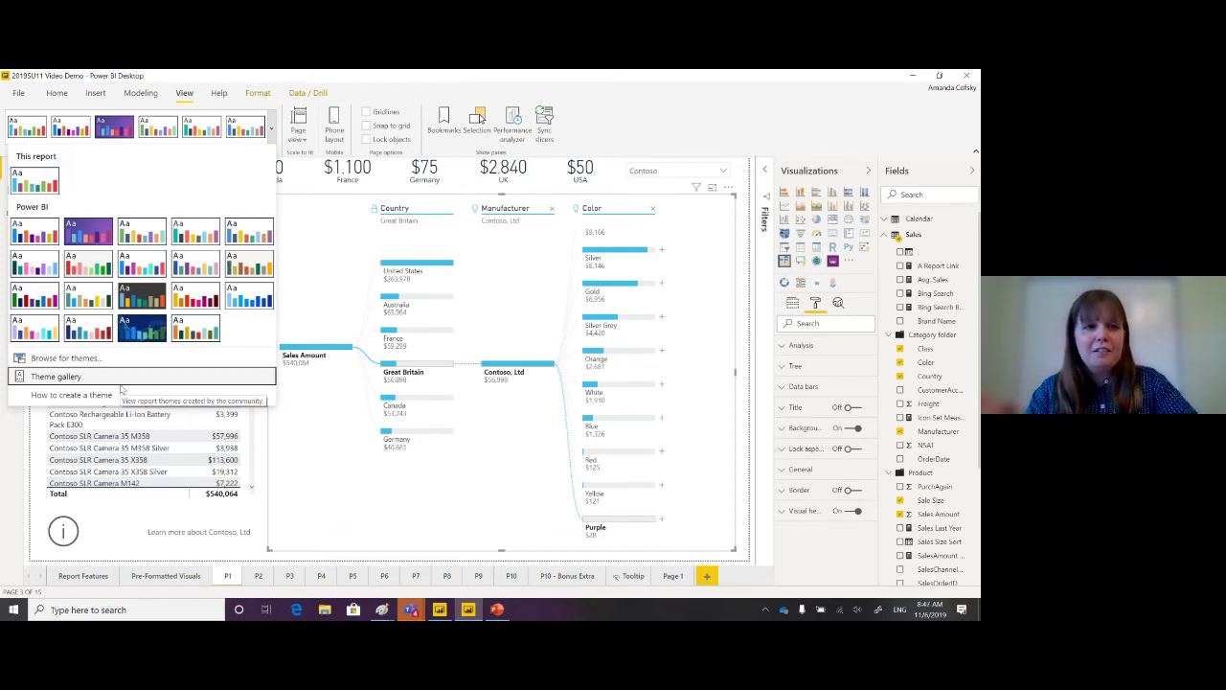
{"action": "left_click", "coordinate": [276, 127]}
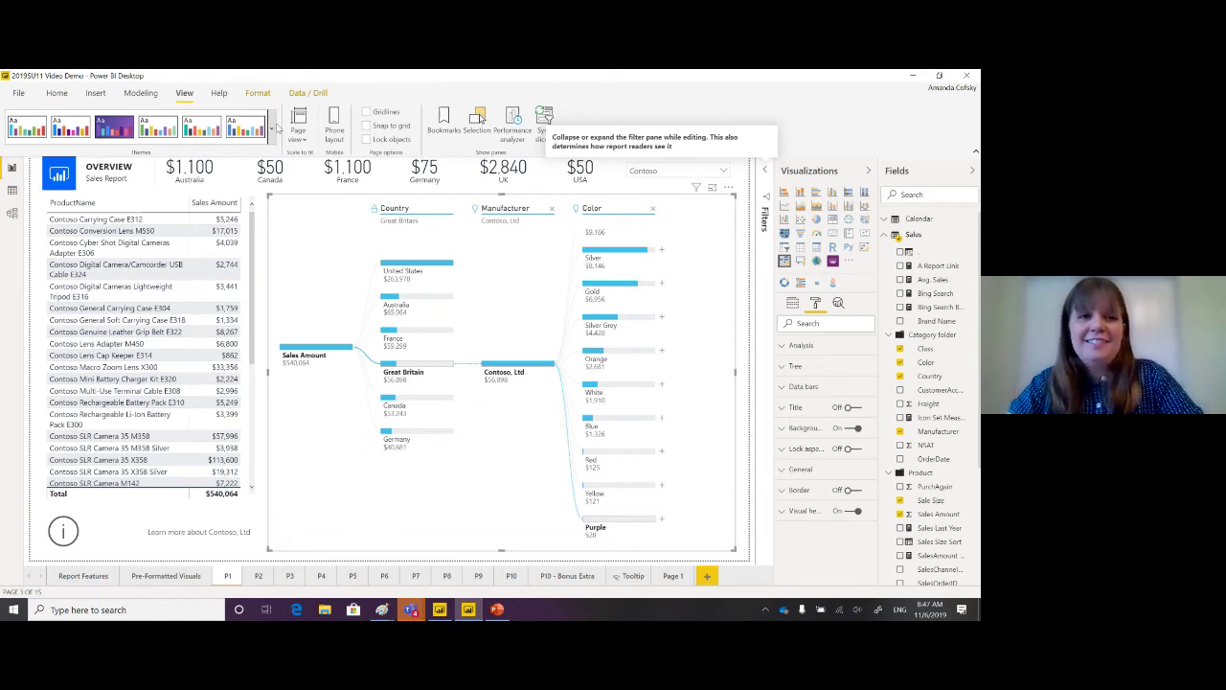
{"action": "left_click", "coordinate": [272, 129]}
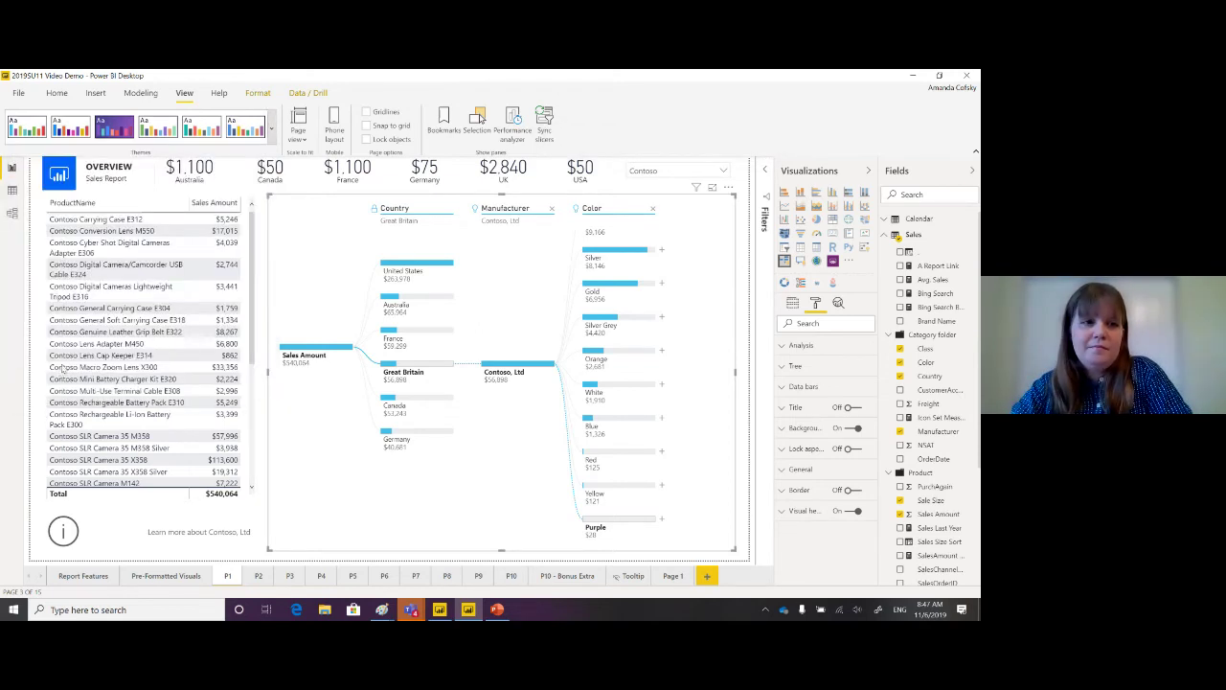
{"action": "left_click", "coordinate": [276, 139]}
{"action": "left_click", "coordinate": [275, 139]}
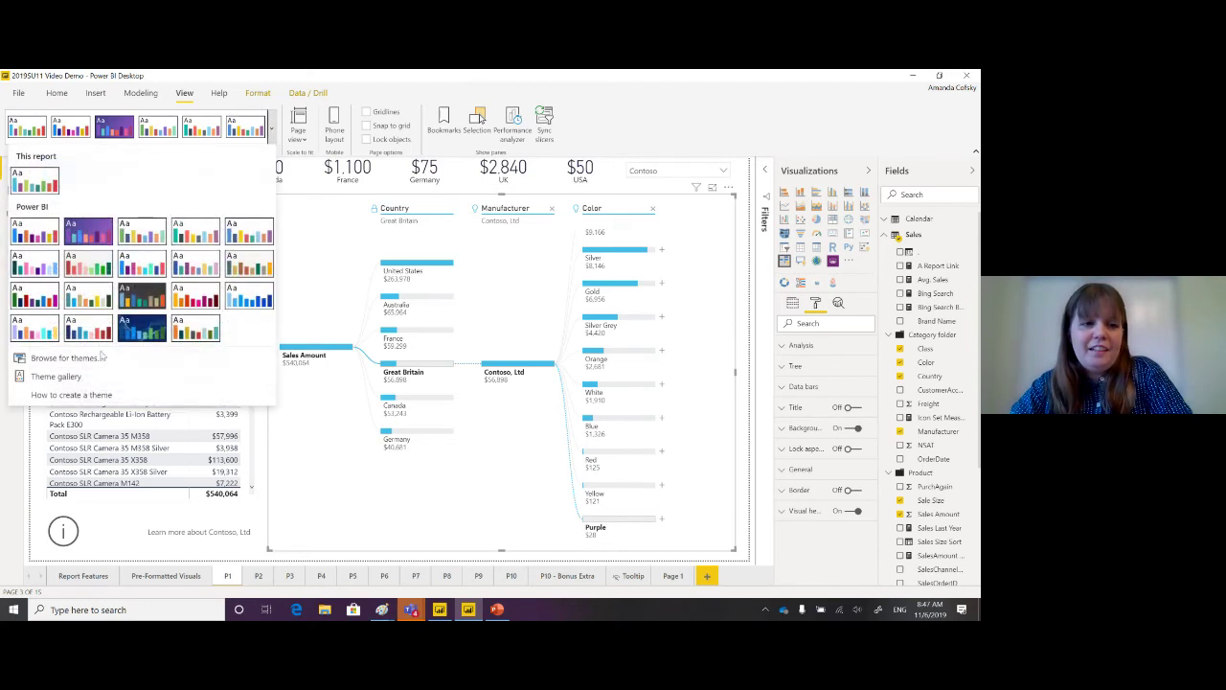
{"action": "left_click", "coordinate": [59, 376]}
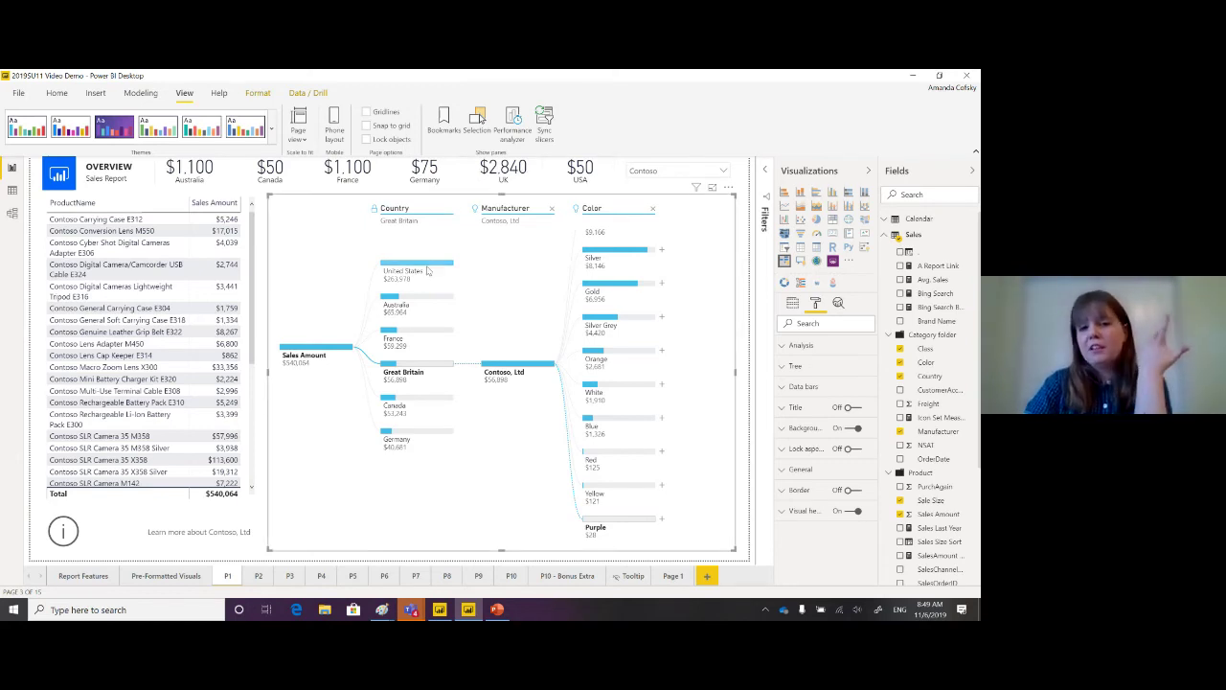
{"action": "mouse_move", "coordinate": [436, 271]}
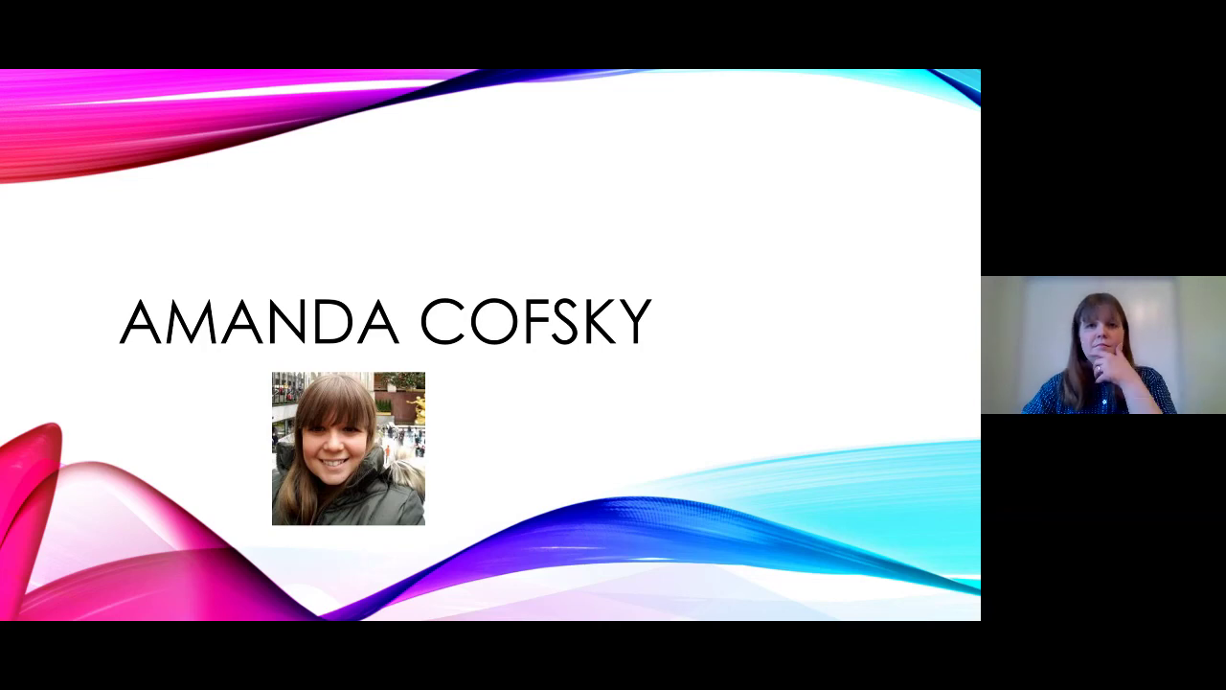
{"action": "left_click", "coordinate": [949, 476]}
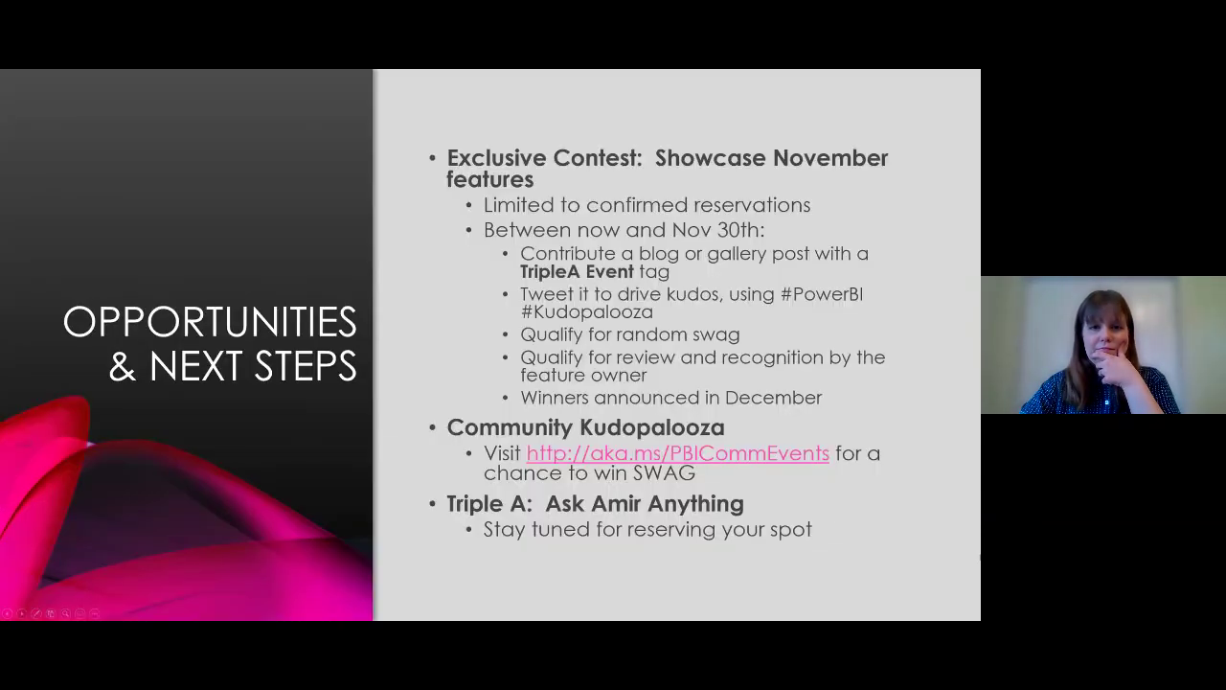